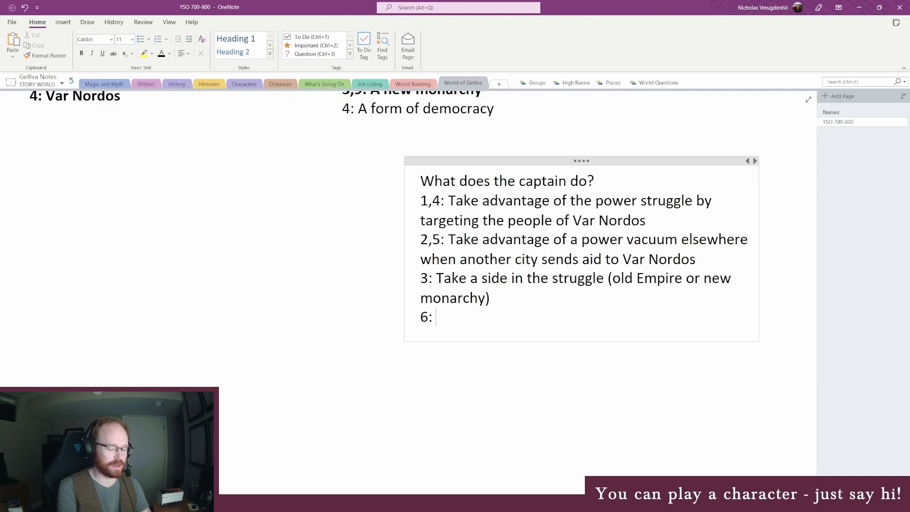
# - Complete option 6 of the captain list with "Seek out a pirate safe haven during this time"
pyautogui.write('Seek out a p')
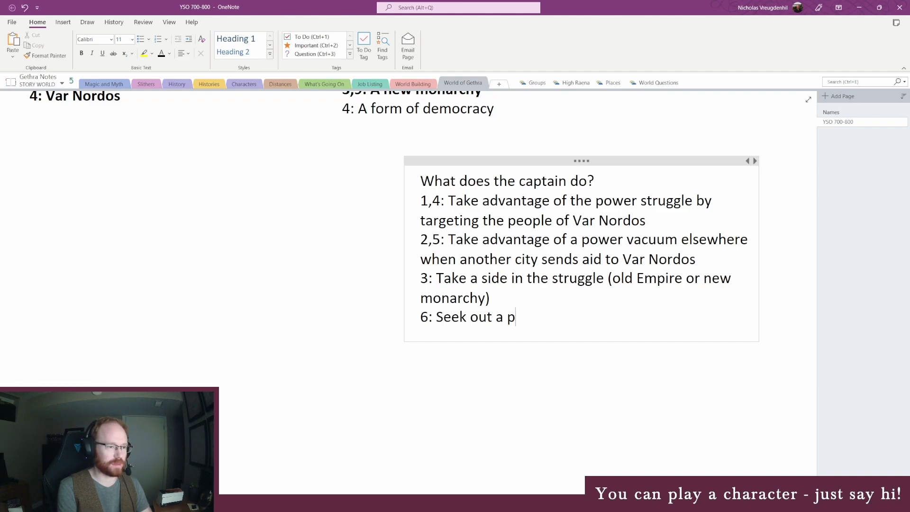
pyautogui.write('irate safe haven d')
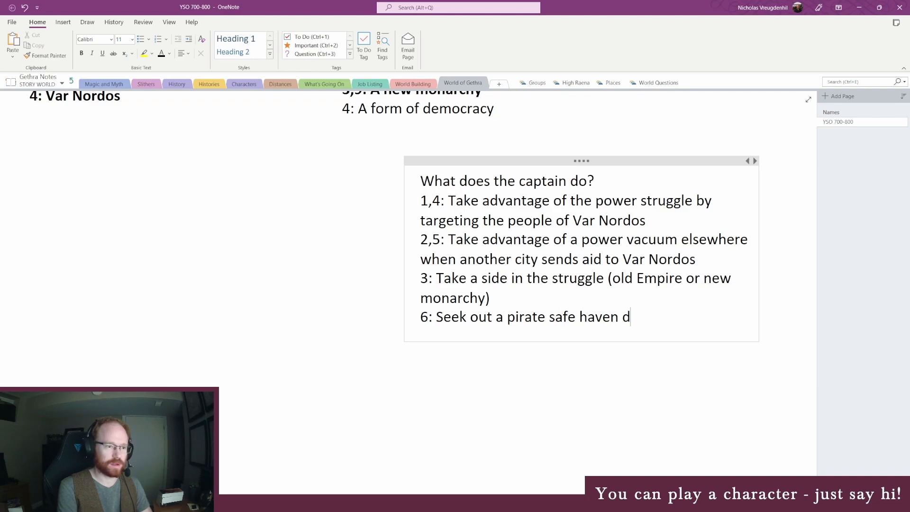
pyautogui.write('uring this time')
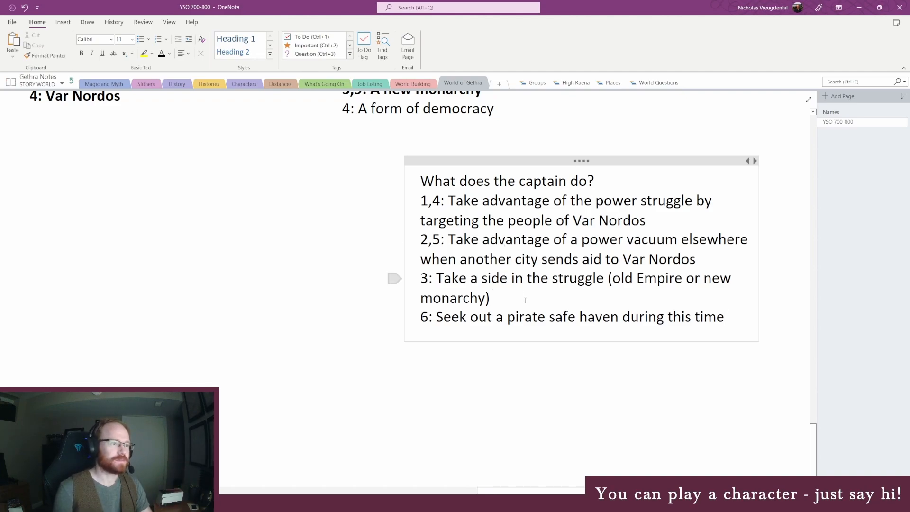
# - Switch to the Google dice roller in the browser and roll a six-sided die
pyautogui.click(190, 503)
pyautogui.click(246, 467)
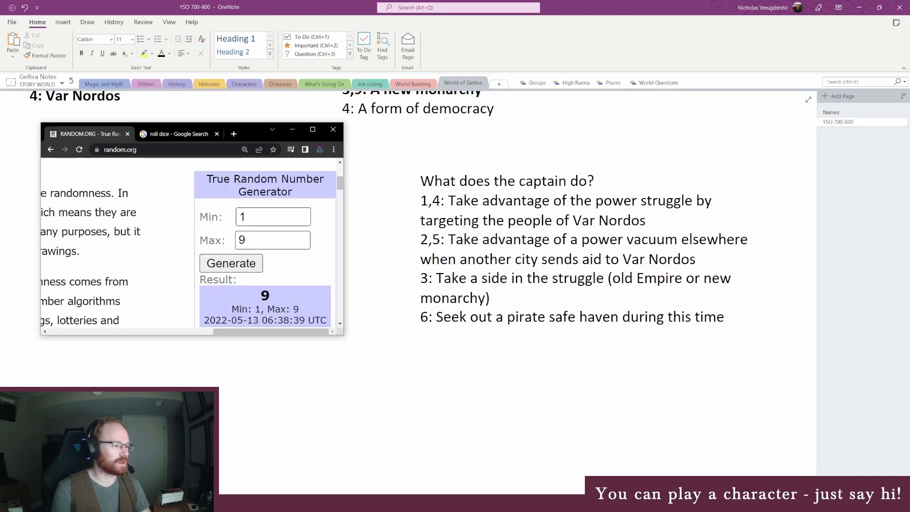
pyautogui.click(166, 136)
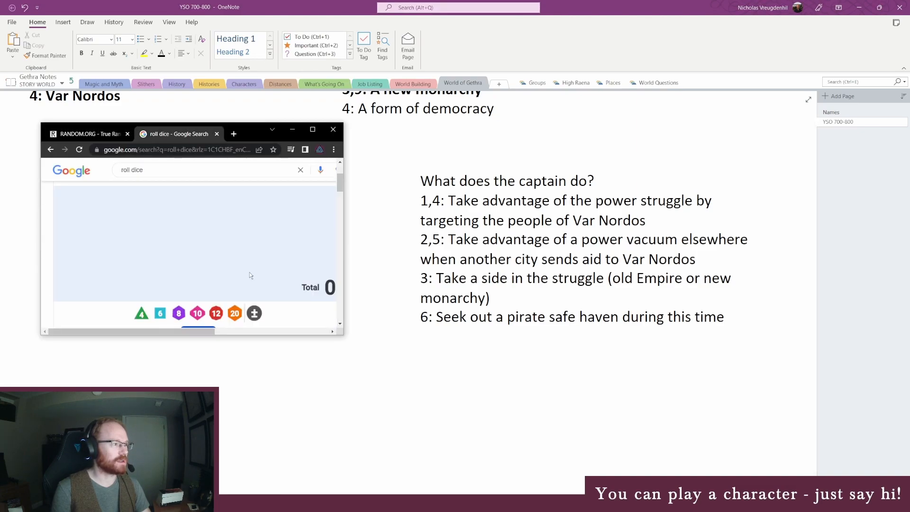
pyautogui.click(162, 316)
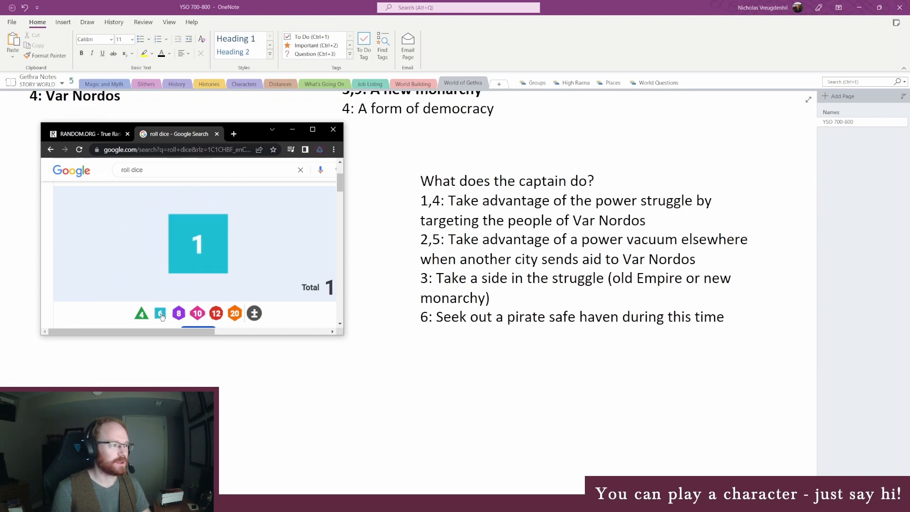
# - Make the "1,4: Take advantage of the power struggle" option bold in the OneNote captain list
pyautogui.click(515, 206)
pyautogui.click(393, 205)
pyautogui.hotkey('ctrl', 'b')
pyautogui.click(527, 240)
# - Narrow the "What does the captain do?" note and place it beside the "What is the new system" note
pyautogui.scroll(3, 474, 332)
pyautogui.moveTo(604, 317); pyautogui.dragTo(613, 339)
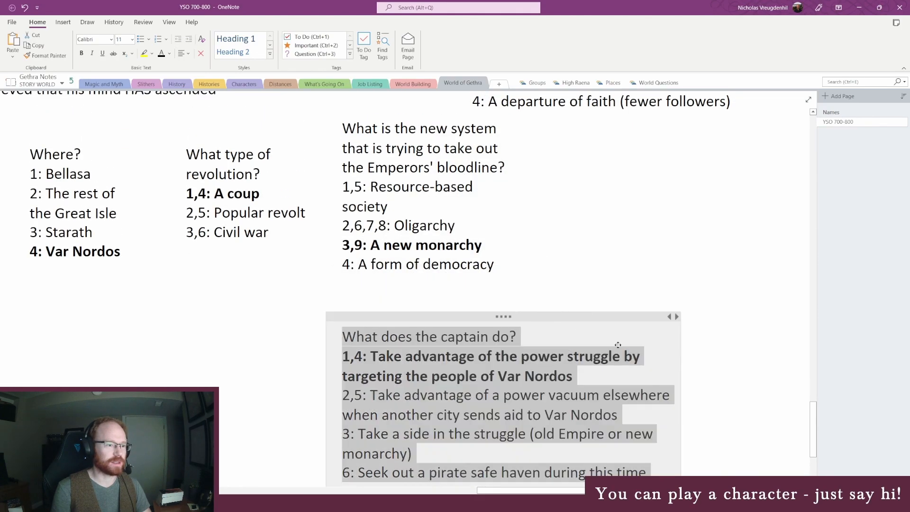
pyautogui.scroll(-3, 612, 339)
pyautogui.moveTo(675, 269); pyautogui.dragTo(560, 261)
pyautogui.scroll(5, 560, 261)
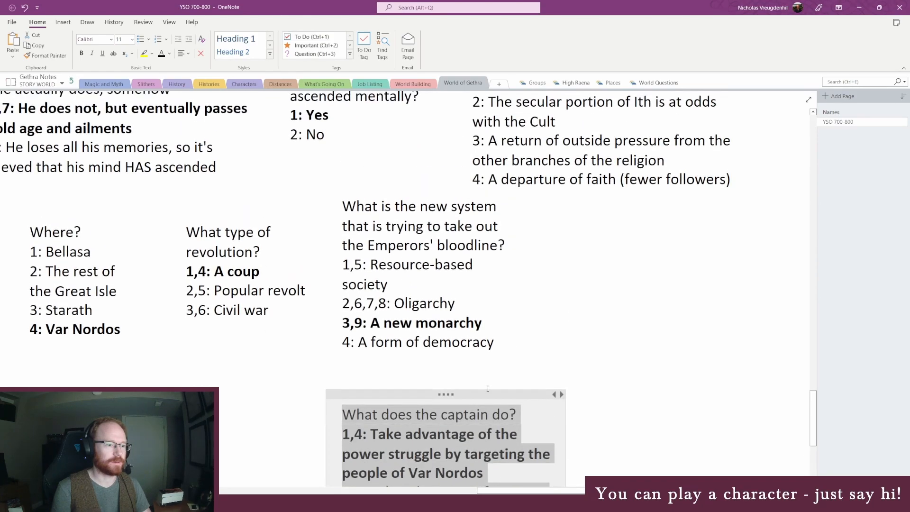
pyautogui.moveTo(481, 393); pyautogui.dragTo(680, 186)
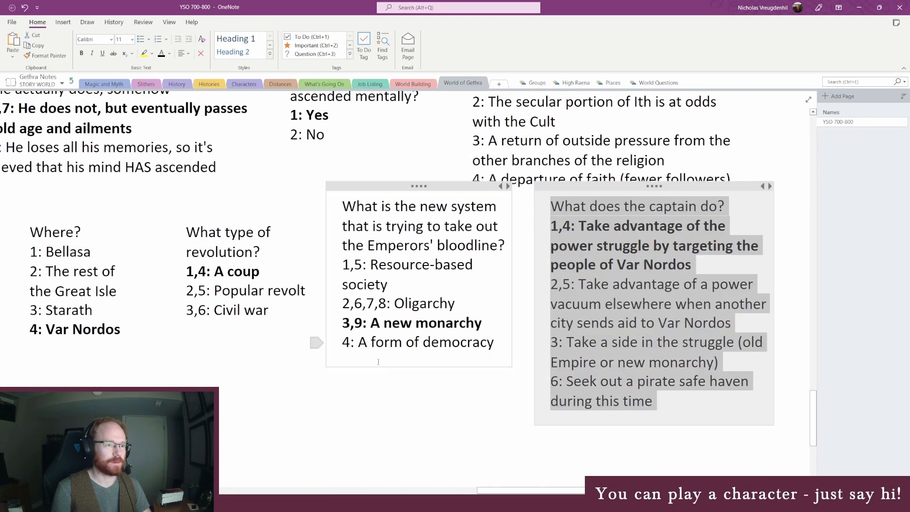
# - Shift the "What is the new system" and "What type of revolution?" notes slightly downward
pyautogui.scroll(-2, 445, 399)
pyautogui.moveTo(423, 107); pyautogui.dragTo(422, 133)
pyautogui.moveTo(257, 137); pyautogui.dragTo(258, 162)
pyautogui.click(296, 363)
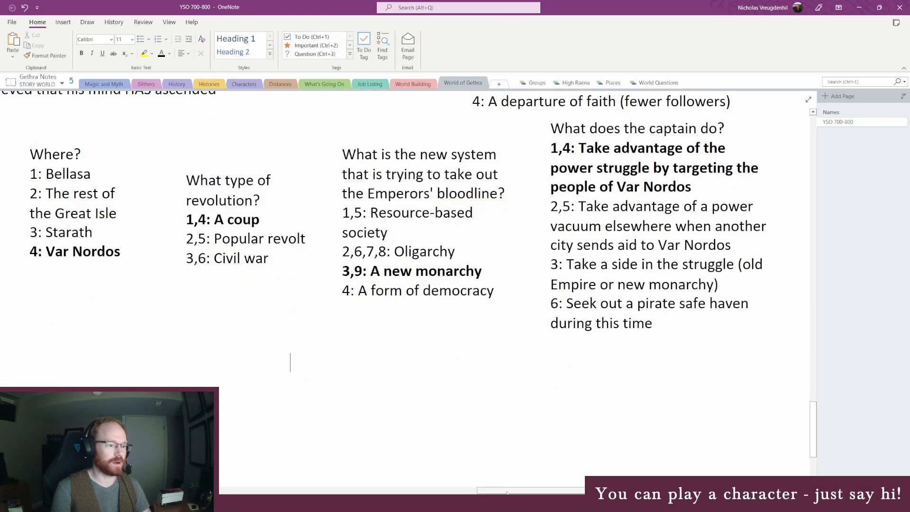
# - Switch to the World Anvil editor with the character's article and its History section
pyautogui.hscroll(-10, 329, 475)
pyautogui.hscroll(-10, 681, 470)
pyautogui.scroll(-3, 681, 469)
pyautogui.moveTo(228, 504)
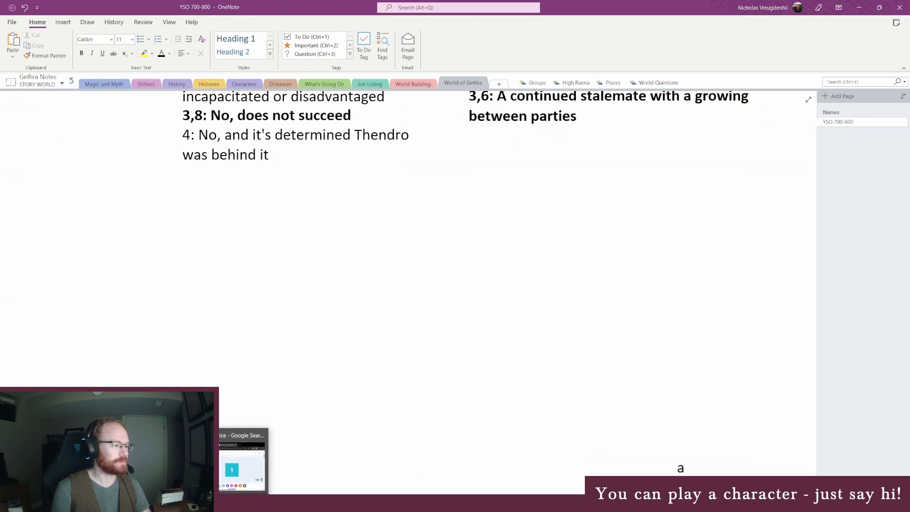
pyautogui.click(114, 464)
pyautogui.click(76, 8)
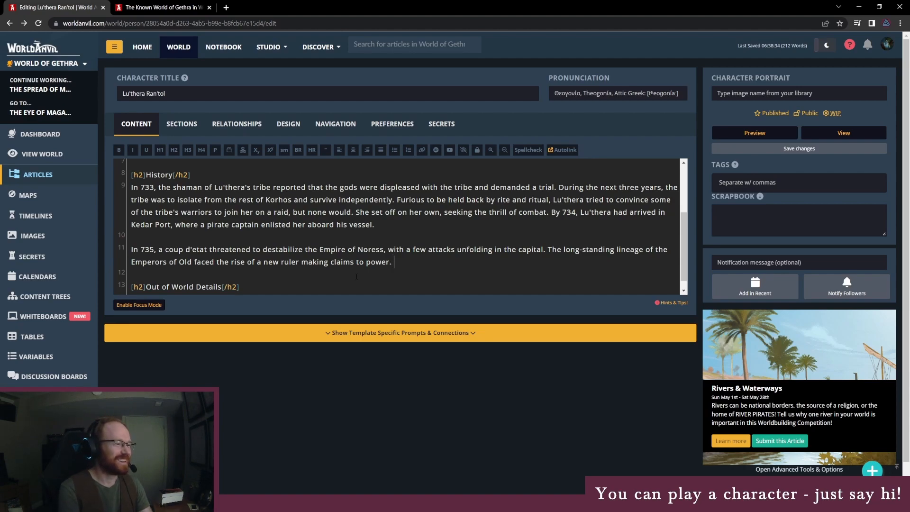
pyautogui.write('Her')
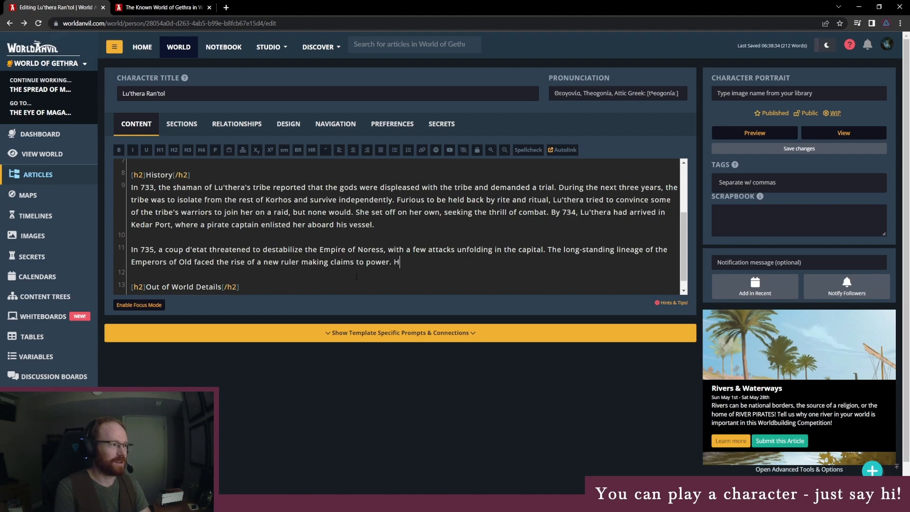
pyautogui.press('BackSpace')
pyautogui.press('BackSpace')
pyautogui.press('BackSpace')
pyautogui.press('BackSpace')
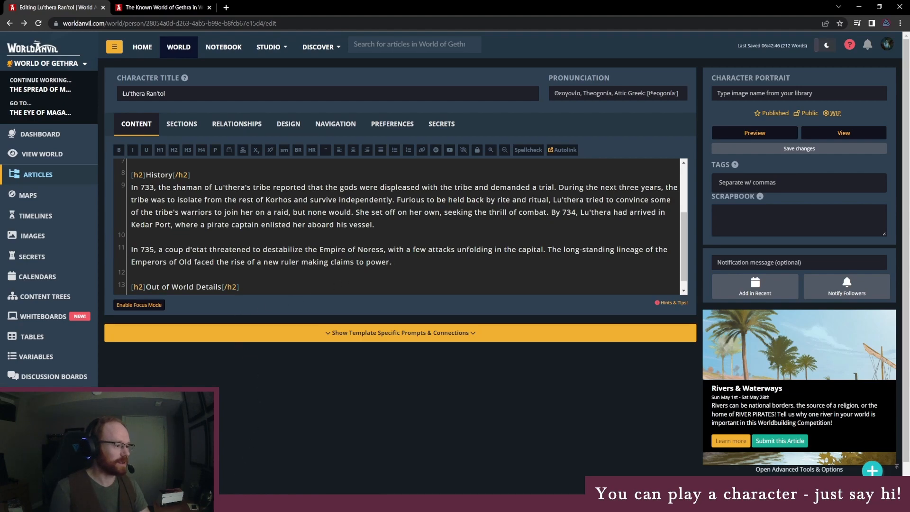
# - Open the Names page in OneNote and examine its lists of character names
pyautogui.hotkey('alt', 'Tab')
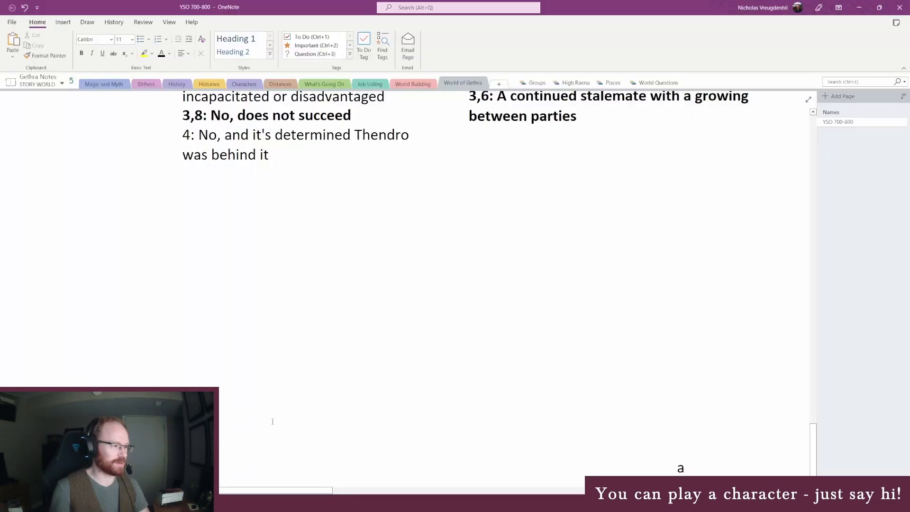
pyautogui.click(836, 113)
pyautogui.scroll(5, 116, 261)
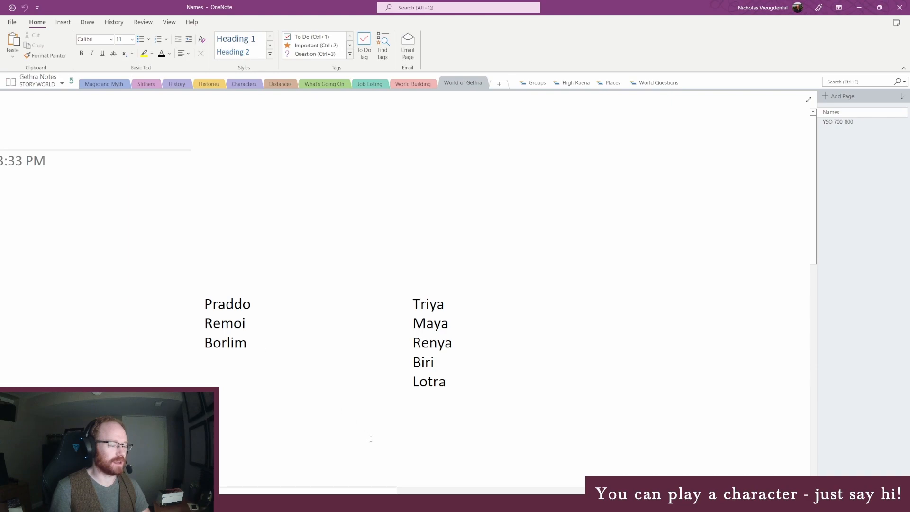
pyautogui.moveTo(387, 489); pyautogui.dragTo(318, 479)
pyautogui.scroll(1, 446, 389)
pyautogui.scroll(-2, 433, 391)
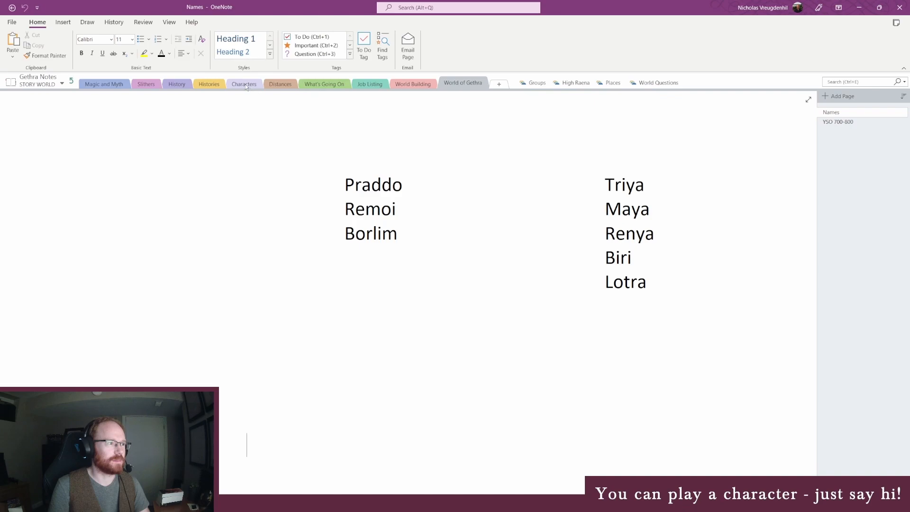
# - Return to the World Anvil article and insert "(Gorthis)" after "pirate captain" in the 733 paragraph
pyautogui.click(190, 502)
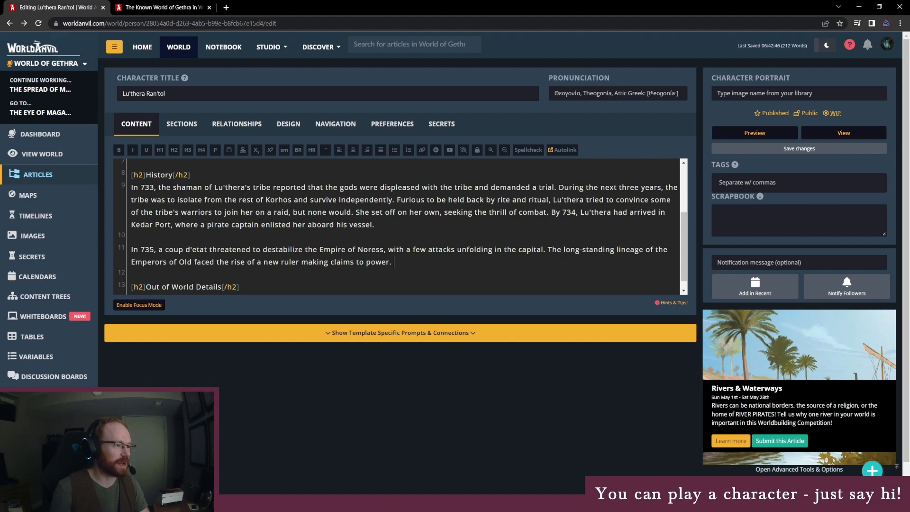
pyautogui.click(260, 224)
pyautogui.write('(')
pyautogui.press('Delete')
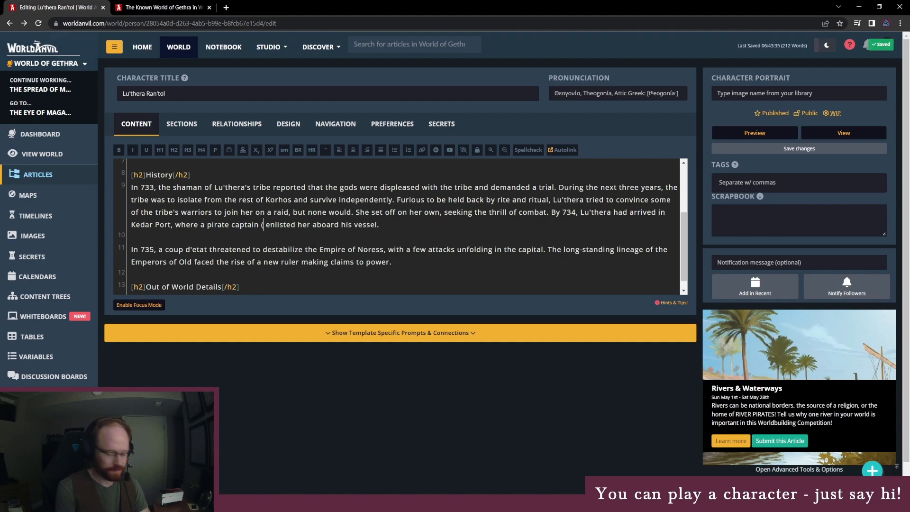
pyautogui.write('G')
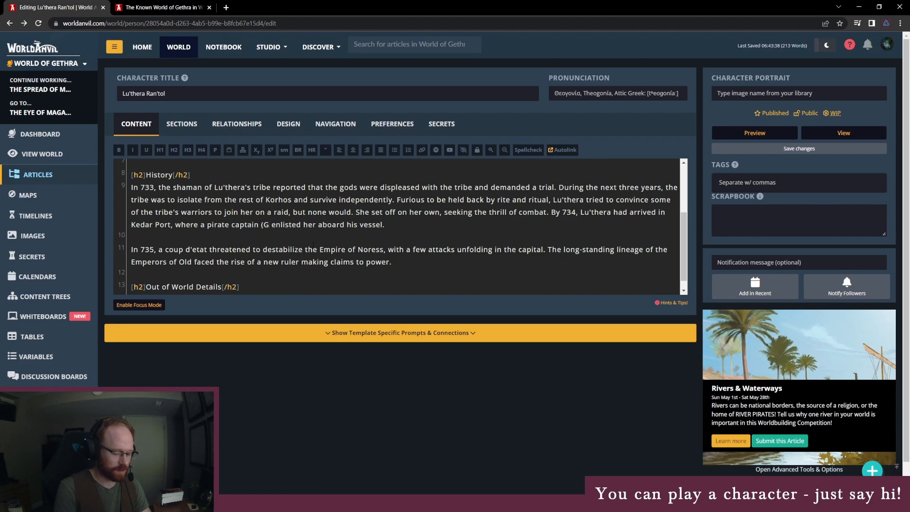
pyautogui.write('or')
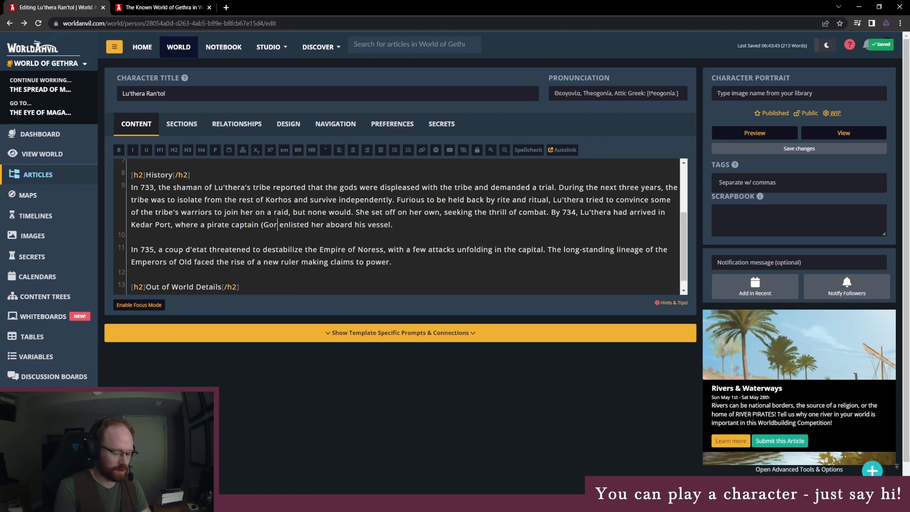
pyautogui.write('this)')
# - Append "Captain Gorthis decided to" to the 735 paragraph and insert ", The Ghost" after "his vessel" in the 733 paragraph
pyautogui.click(409, 268)
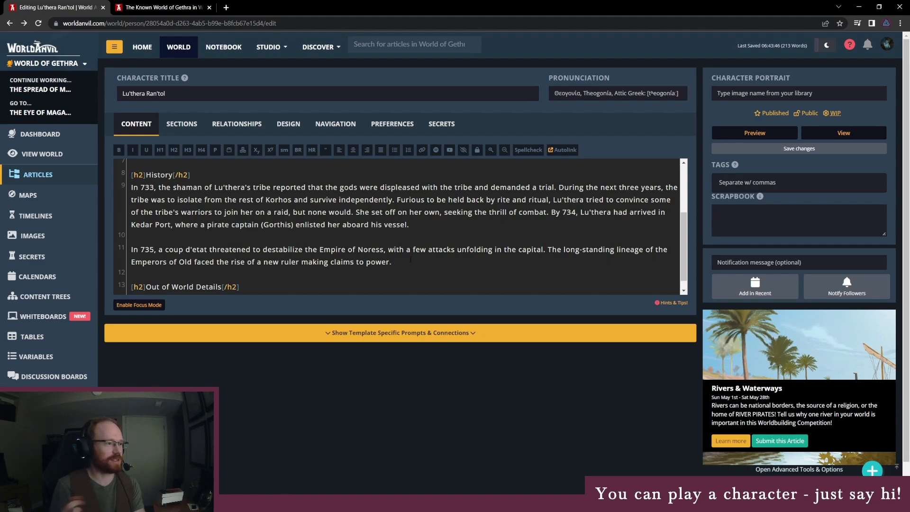
pyautogui.write('Captain Gorthis decided to')
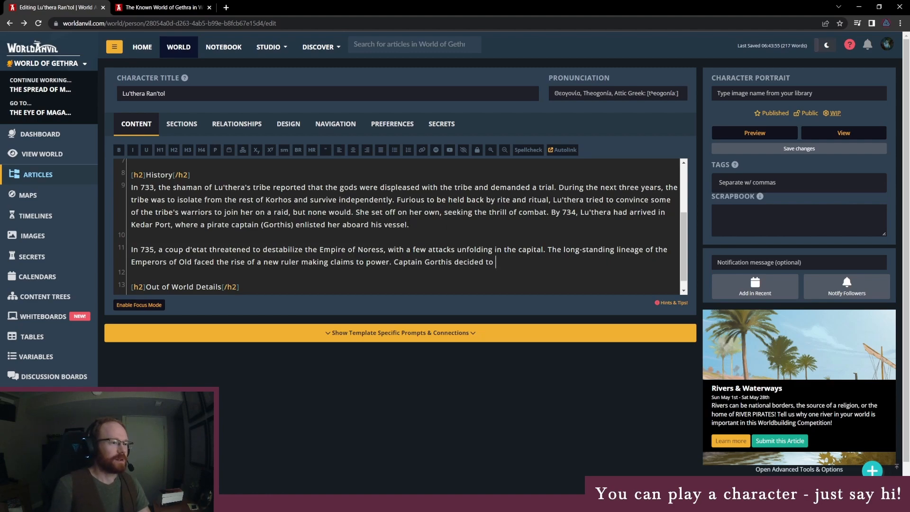
pyautogui.click(407, 225)
pyautogui.write(', The Ghost')
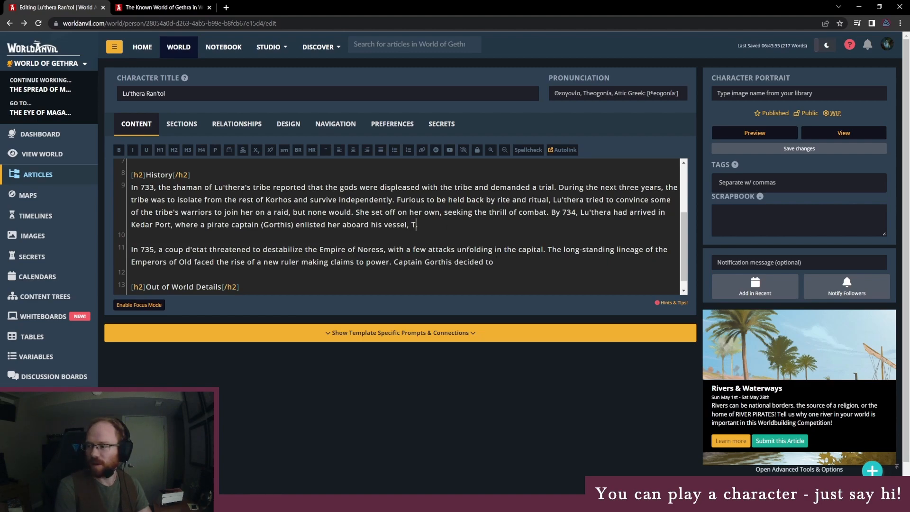
# - Finish the captain's sentence with "take advantage of the situation in Var Nordos by targeting some of the less-defended countryside."
pyautogui.click(552, 264)
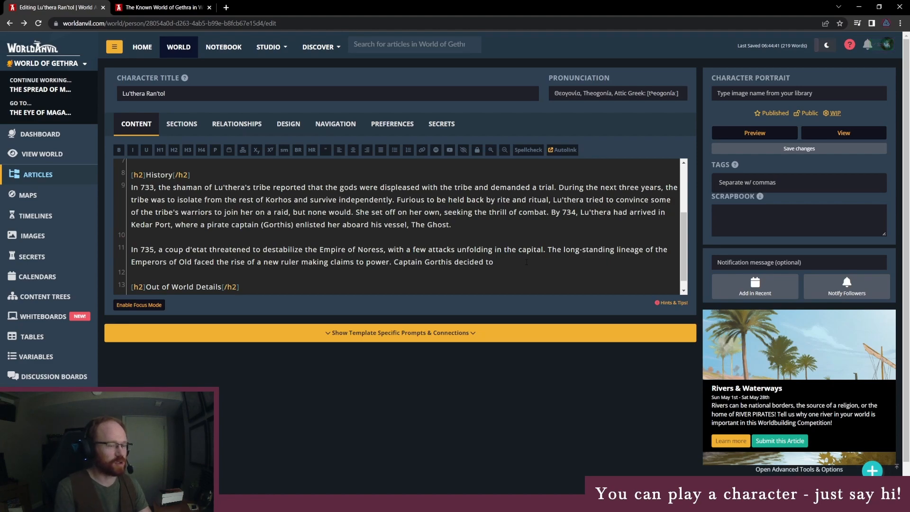
pyautogui.write('take advanta')
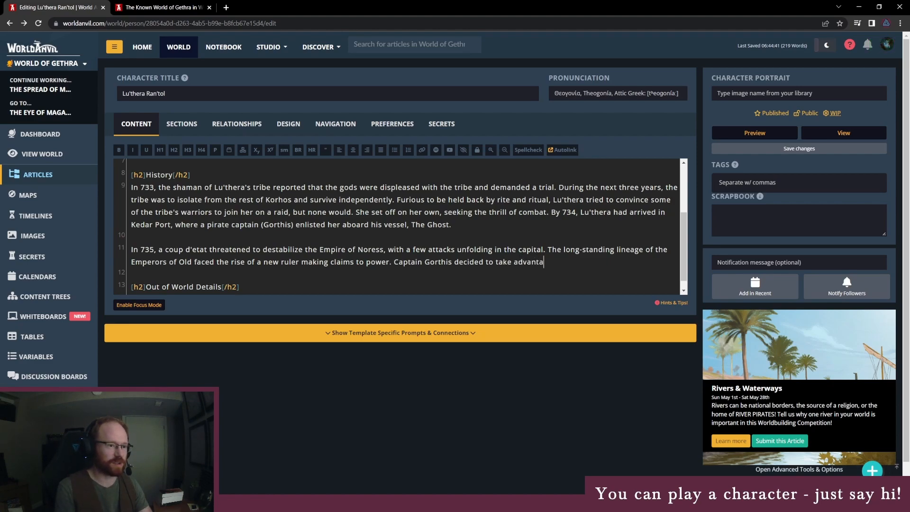
pyautogui.write('ge of the situation')
pyautogui.write(' in Var N')
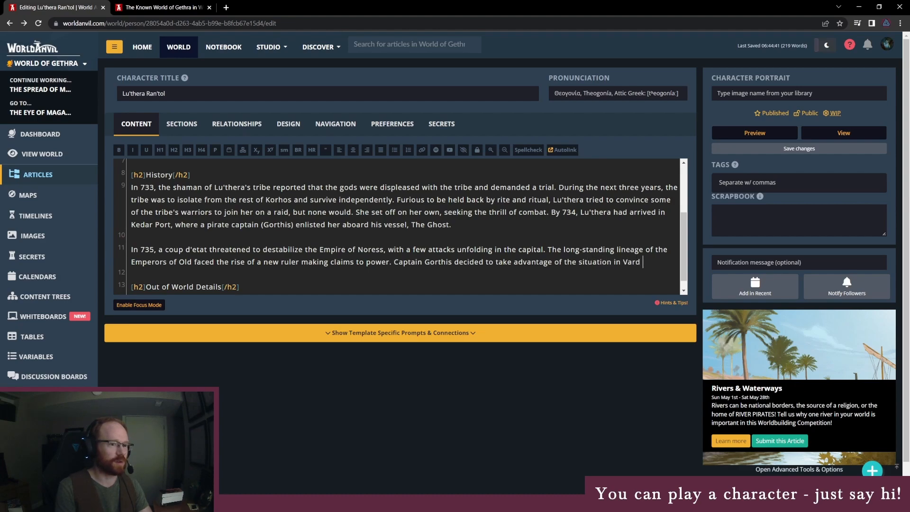
pyautogui.write('ord')
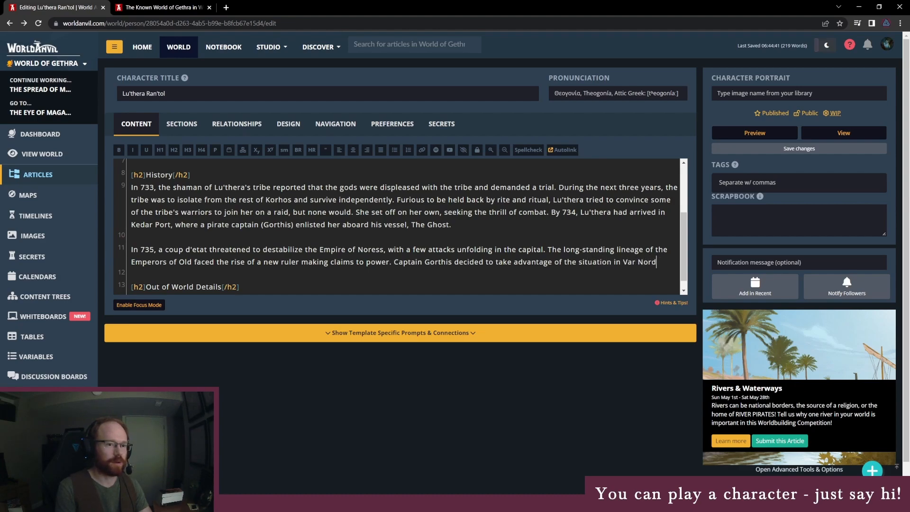
pyautogui.write('os by targeting ')
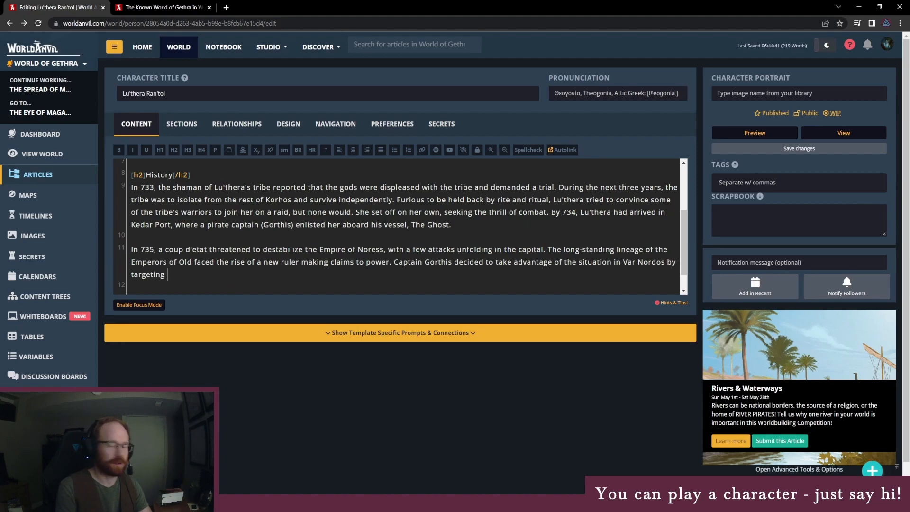
pyautogui.write('some of the less defend')
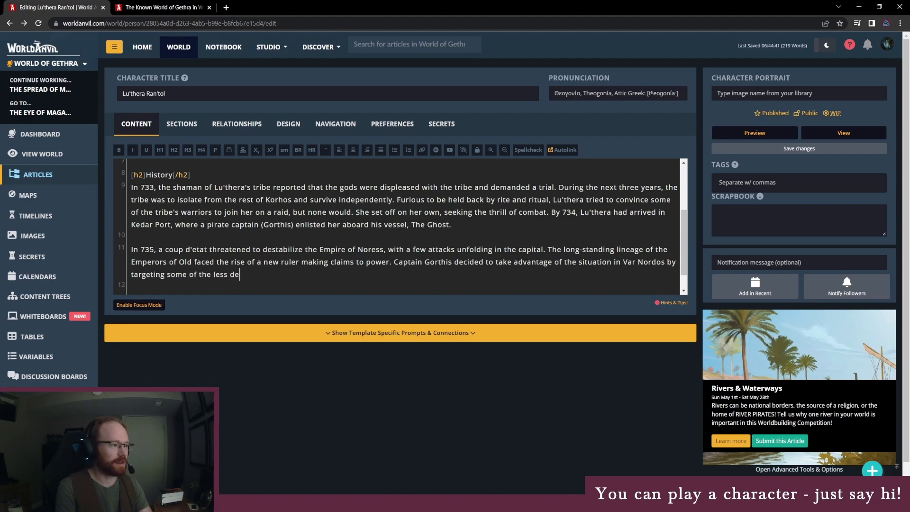
pyautogui.press('BackSpace')
pyautogui.press('BackSpace')
pyautogui.press('BackSpace')
pyautogui.press('BackSpace')
pyautogui.press('BackSpace')
pyautogui.press('BackSpace')
pyautogui.press('BackSpace')
pyautogui.write('-defended ')
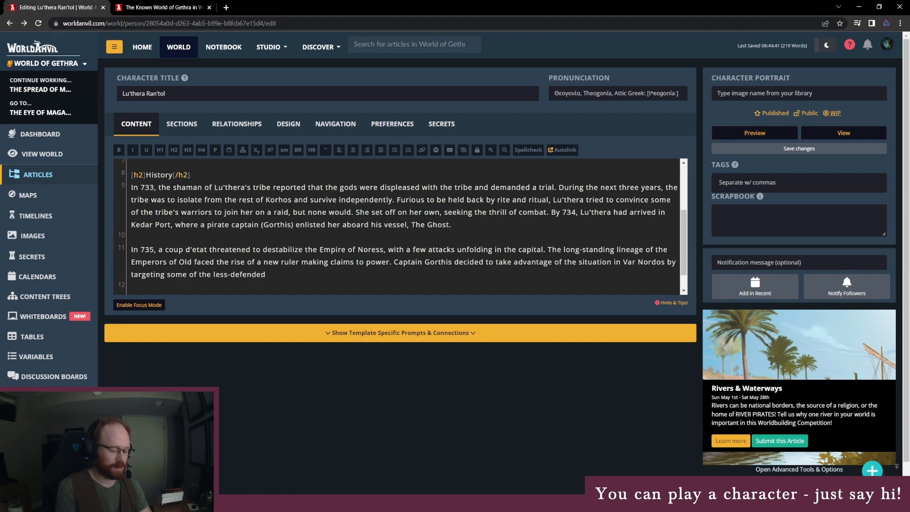
pyautogui.write('countryside.')
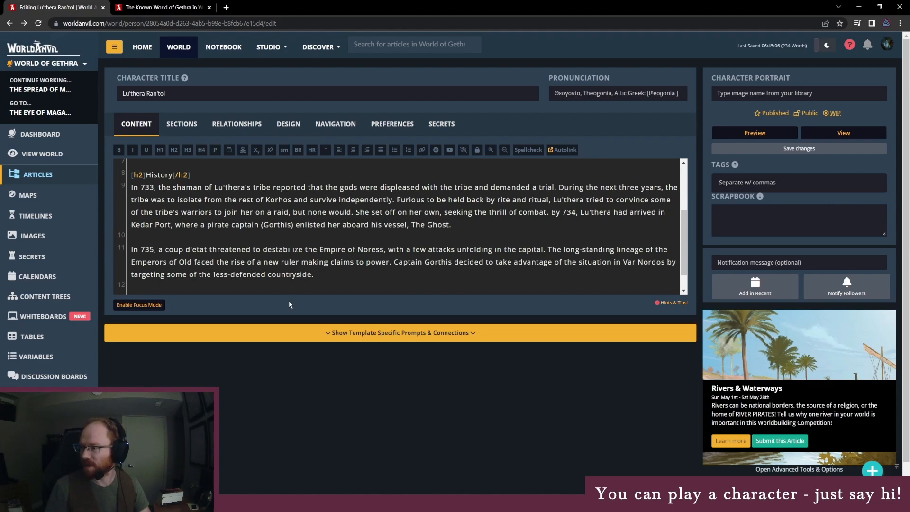
# - Replace the captain's name "Gorthis" with "Sterling" in both the 733 and 735 paragraphs
pyautogui.doubleClick(278, 224)
pyautogui.write('Sterling')
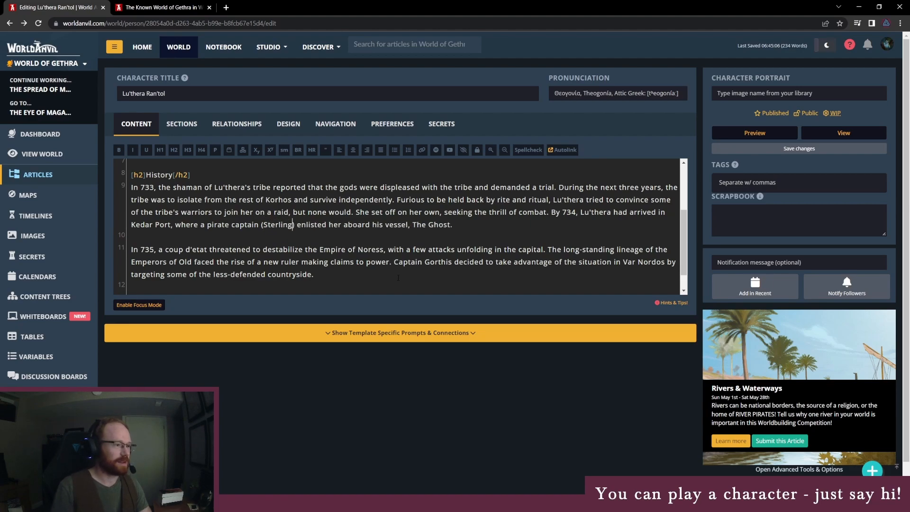
pyautogui.click(370, 276)
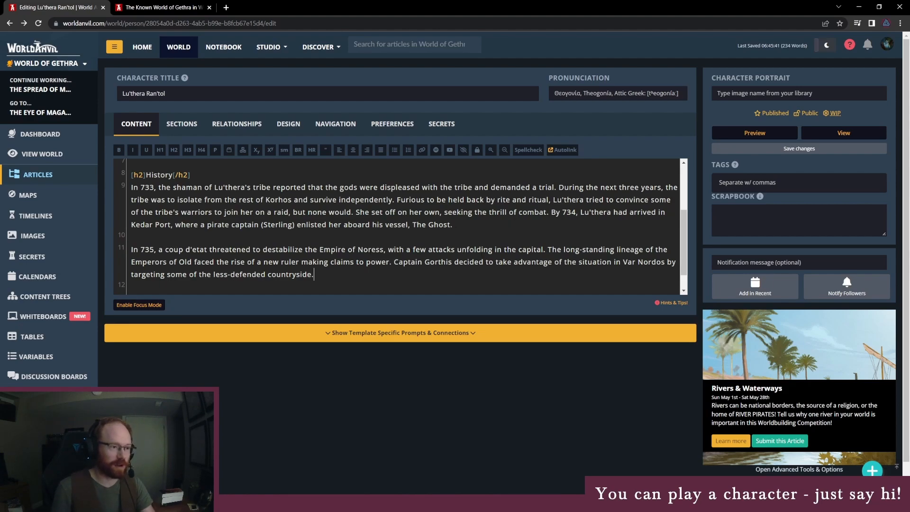
pyautogui.doubleClick(436, 263)
pyautogui.write('Sterling')
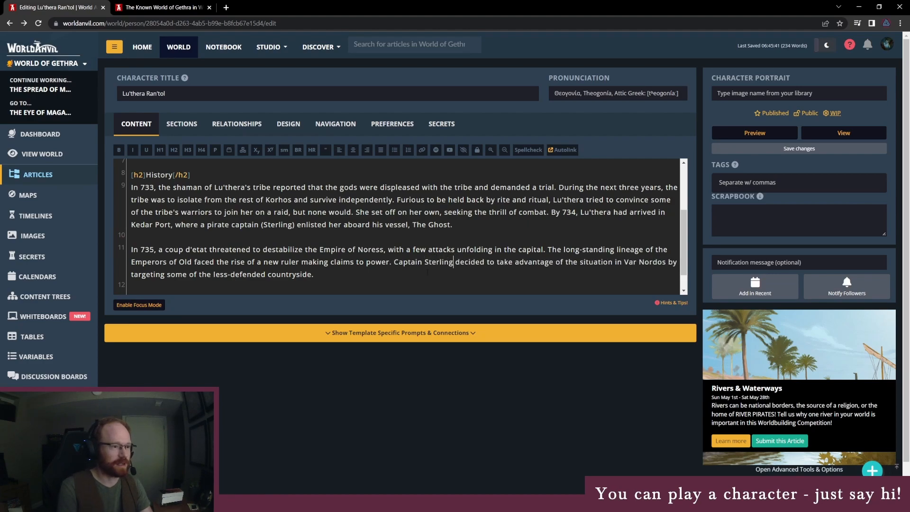
pyautogui.click(329, 274)
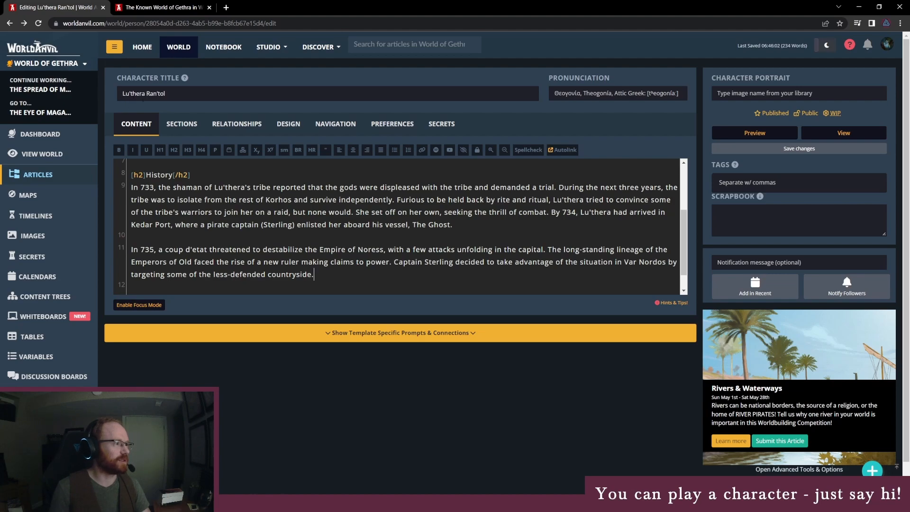
pyautogui.moveTo(146, 93); pyautogui.dragTo(177, 95)
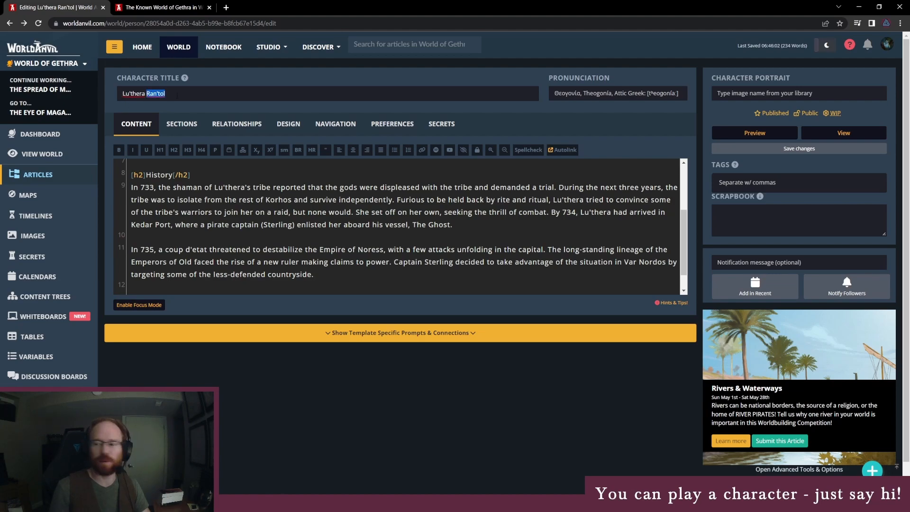
pyautogui.click(327, 270)
pyautogui.scroll(-2, 341, 269)
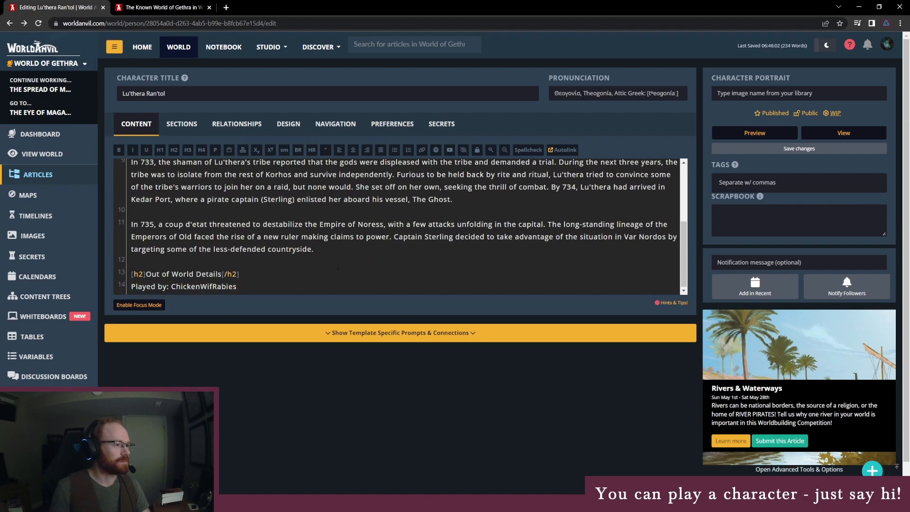
pyautogui.scroll(-1, 332, 258)
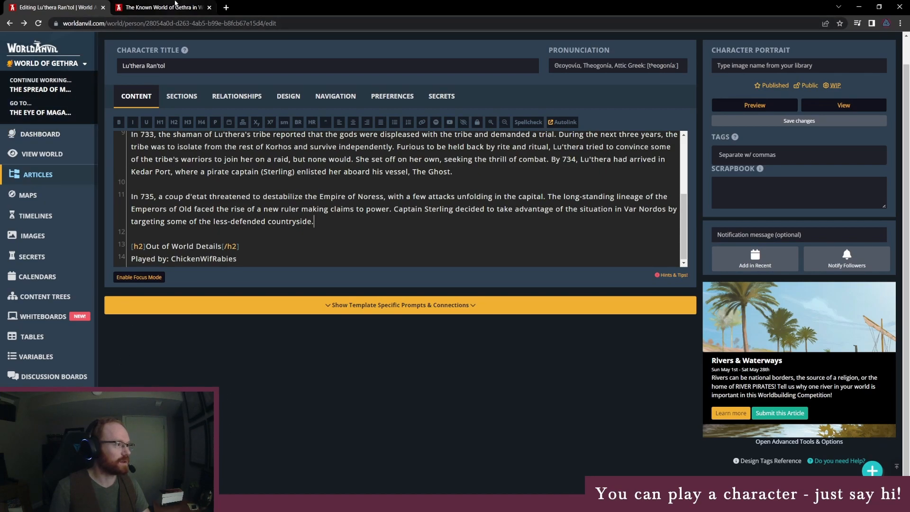
# - Switch to the world map and examine the settlements and coastline around Var Nordos
pyautogui.click(161, 8)
pyautogui.moveTo(386, 338); pyautogui.dragTo(432, 349)
pyautogui.moveTo(479, 309)
pyautogui.moveTo(444, 302); pyautogui.dragTo(440, 288)
pyautogui.click(513, 272)
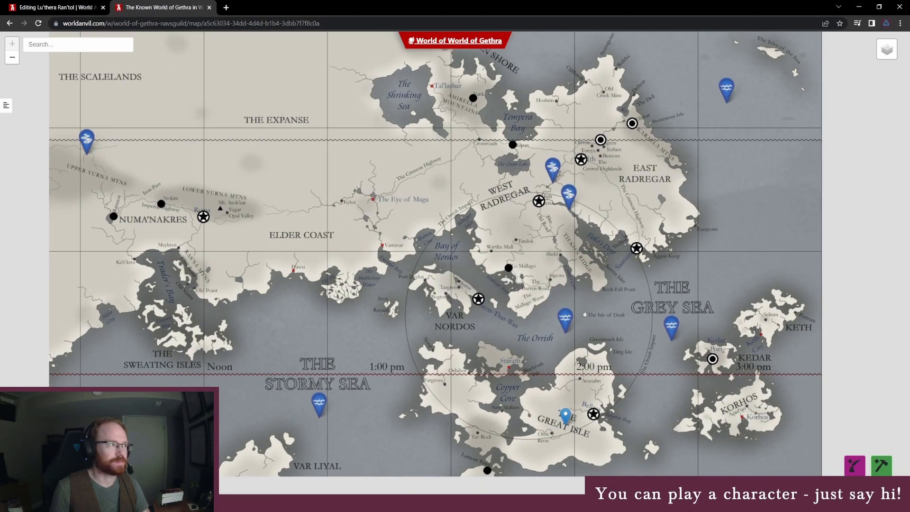
pyautogui.moveTo(478, 298)
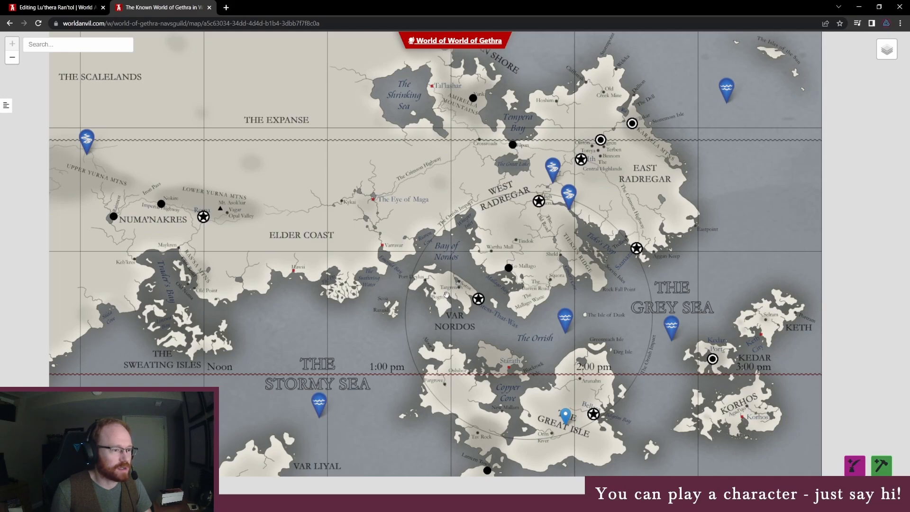
# - Switch to the YSO 700-800 page in OneNote and start a note headed "Where will the pirates target?"
pyautogui.hotkey('alt', 'Tab')
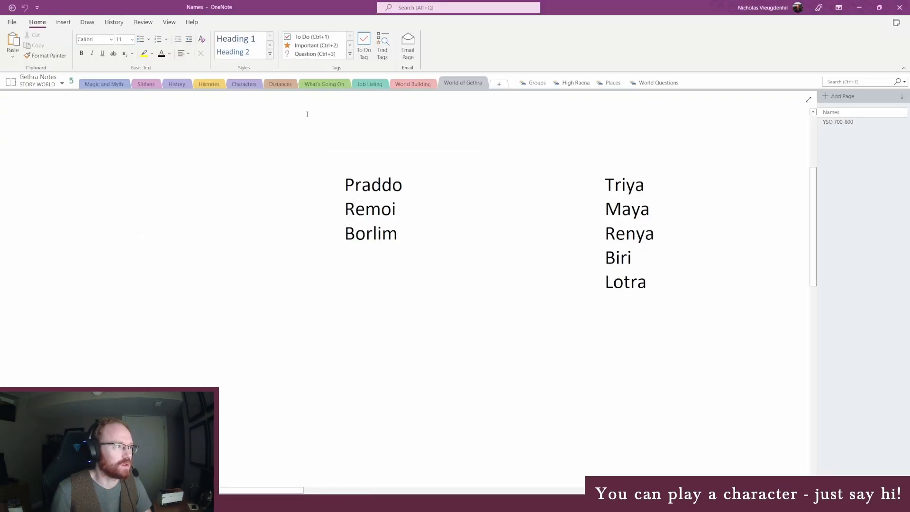
pyautogui.click(838, 122)
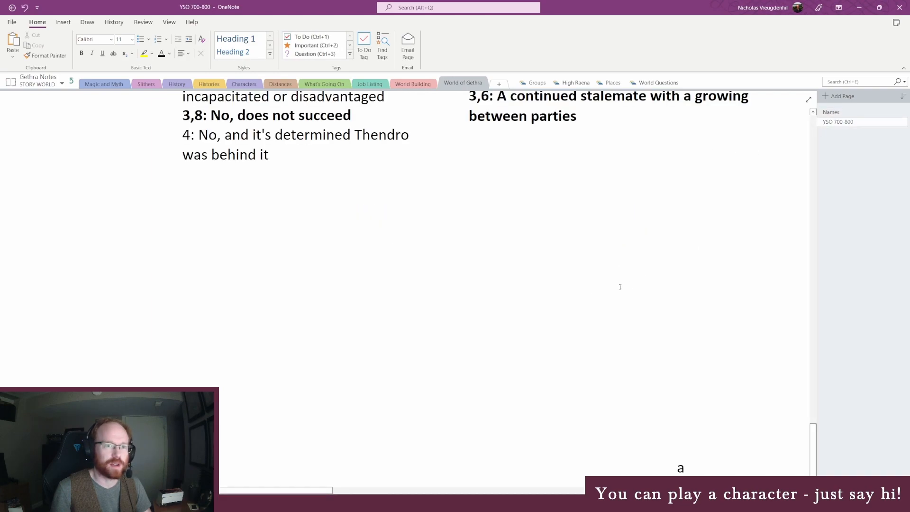
pyautogui.click(61, 209)
pyautogui.write('Wher')
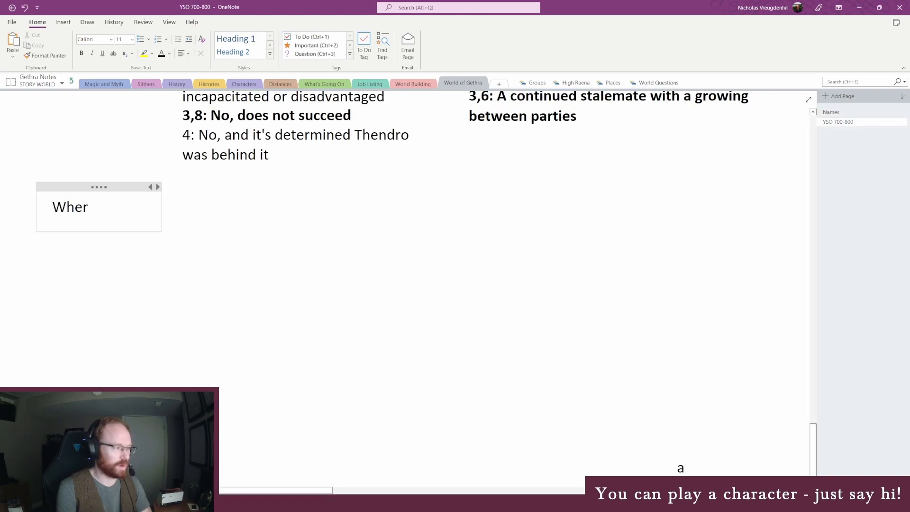
pyautogui.write('e will the pirate')
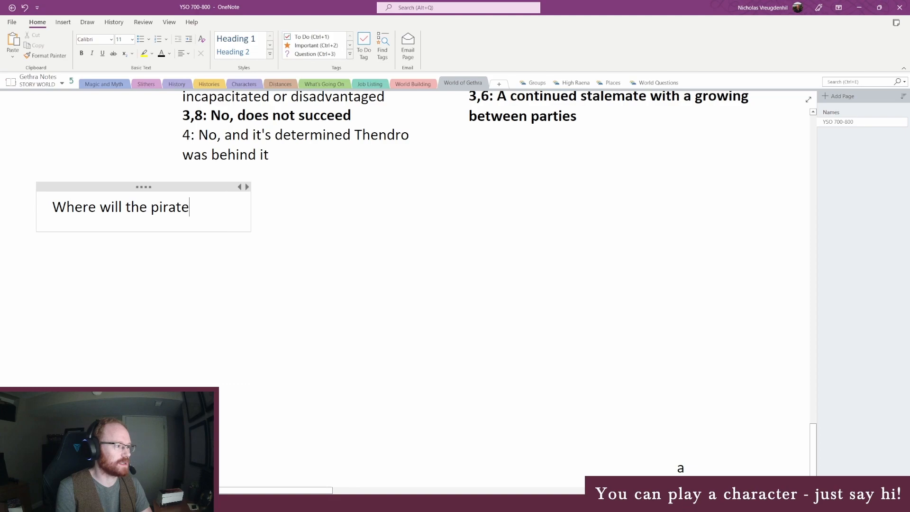
pyautogui.write('s target?')
pyautogui.press('Return')
# - List the options "1: Soros", "2: Targren" and "3: Bogtown" under the pirate target question
pyautogui.write('1:')
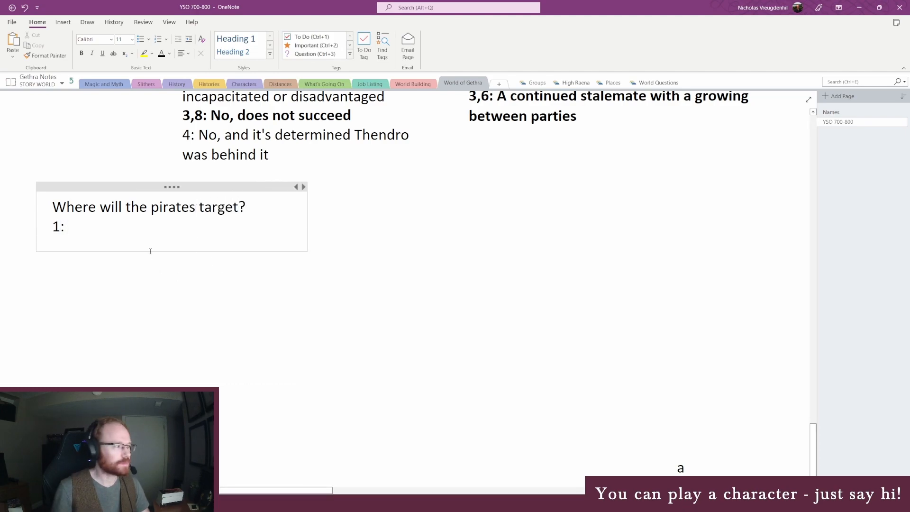
pyautogui.write(' Soros')
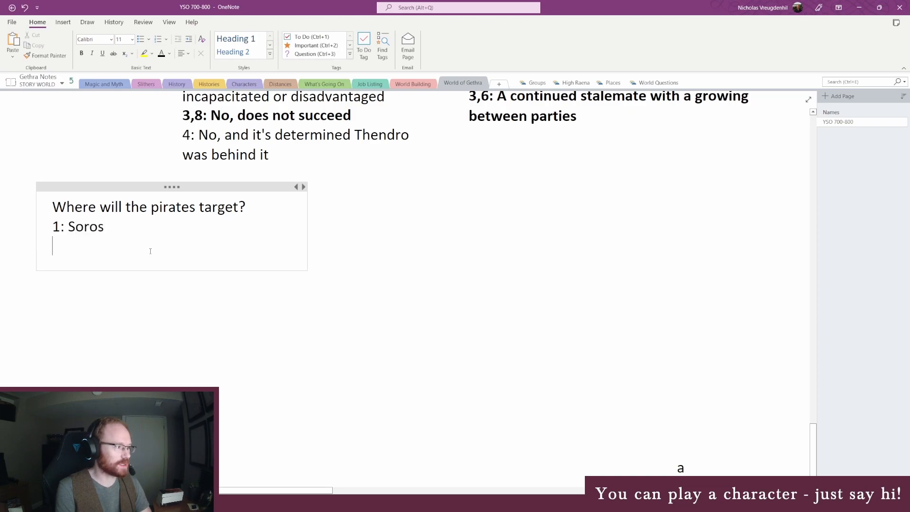
pyautogui.press('Return')
pyautogui.write('2: Targren')
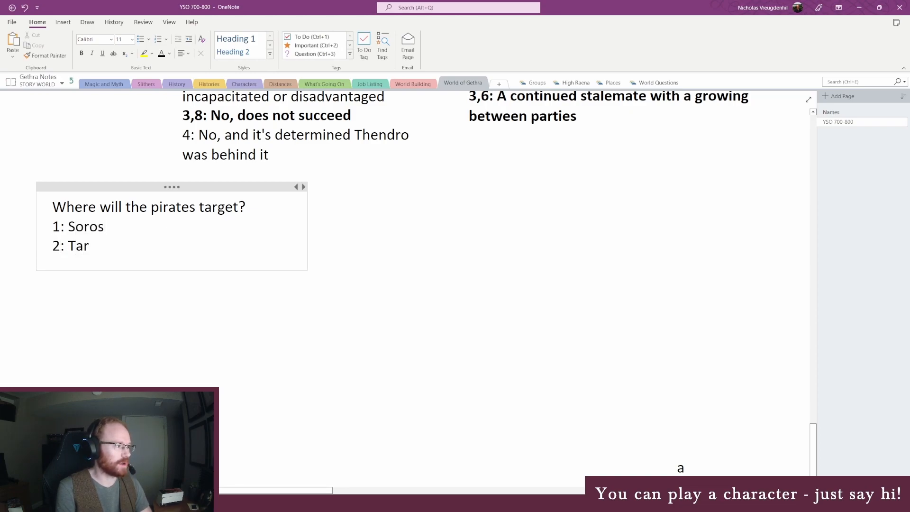
pyautogui.press('Return')
pyautogui.write('3: Bogt')
pyautogui.press('BackSpace')
pyautogui.write('gtown')
pyautogui.press('Return')
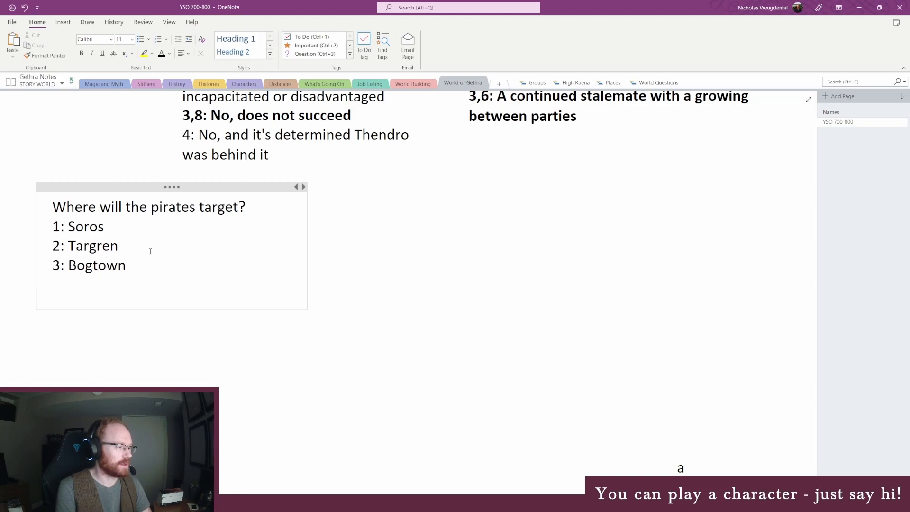
# - Consult the world map for another settlement, add the option "4: Port Deylus" and narrow the note
pyautogui.hotkey('alt', 'Tab')
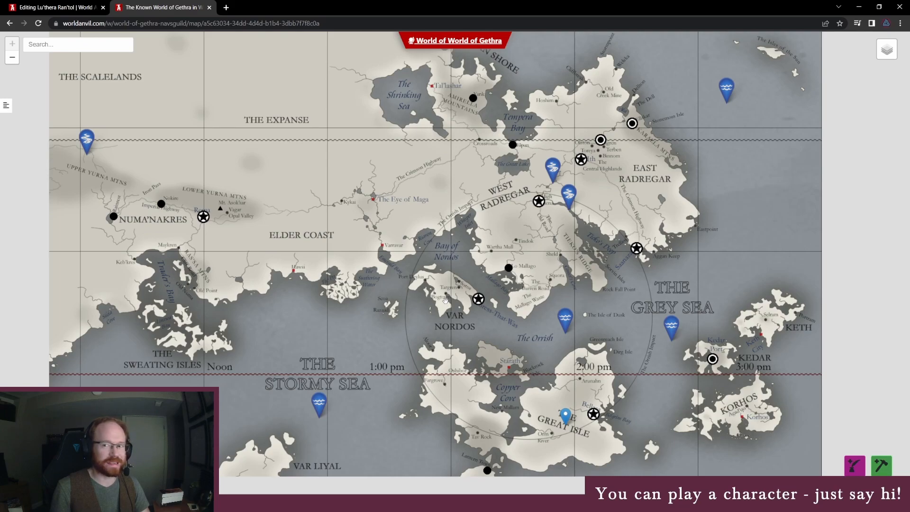
pyautogui.hotkey('alt', 'Tab')
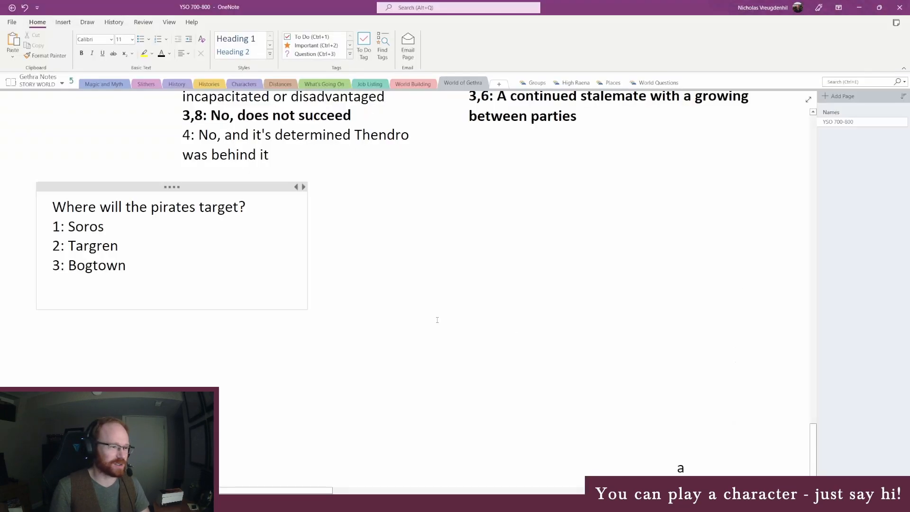
pyautogui.write('4:')
pyautogui.hotkey('alt', 'Tab')
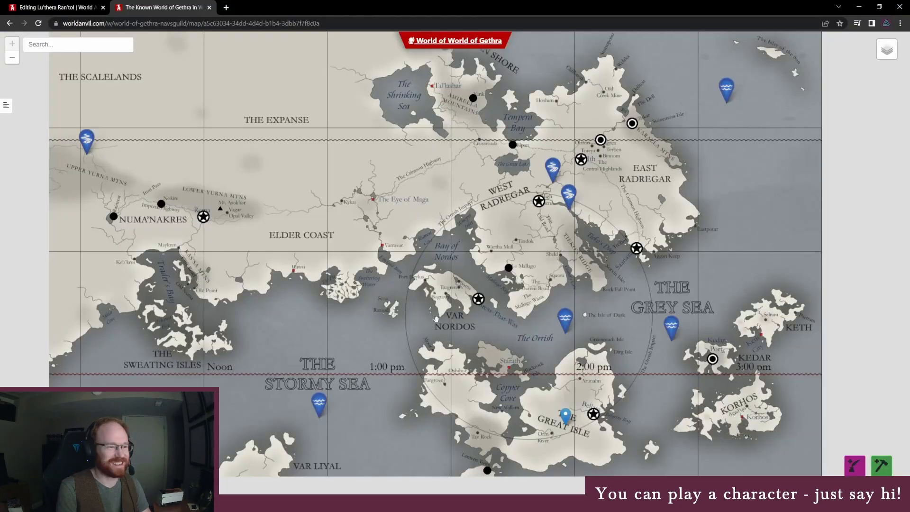
pyautogui.hotkey('alt', 'Tab')
pyautogui.write('Port D')
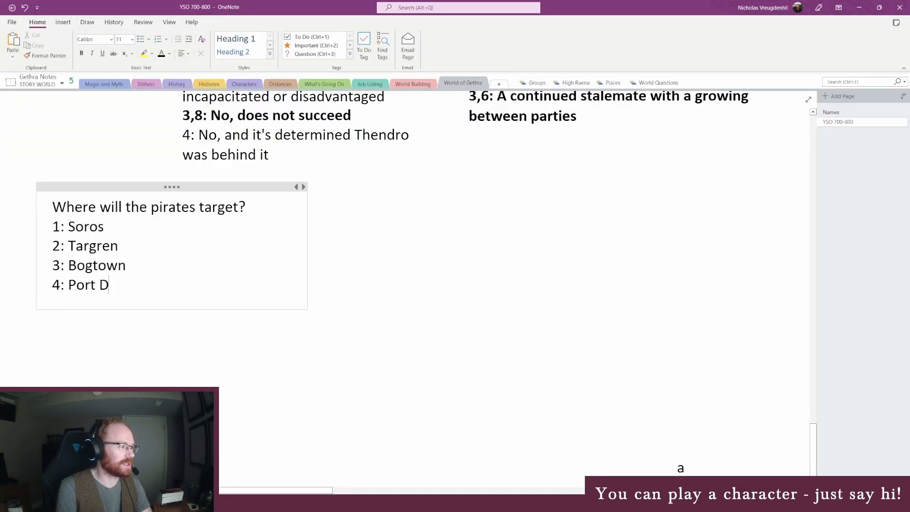
pyautogui.write('eylus')
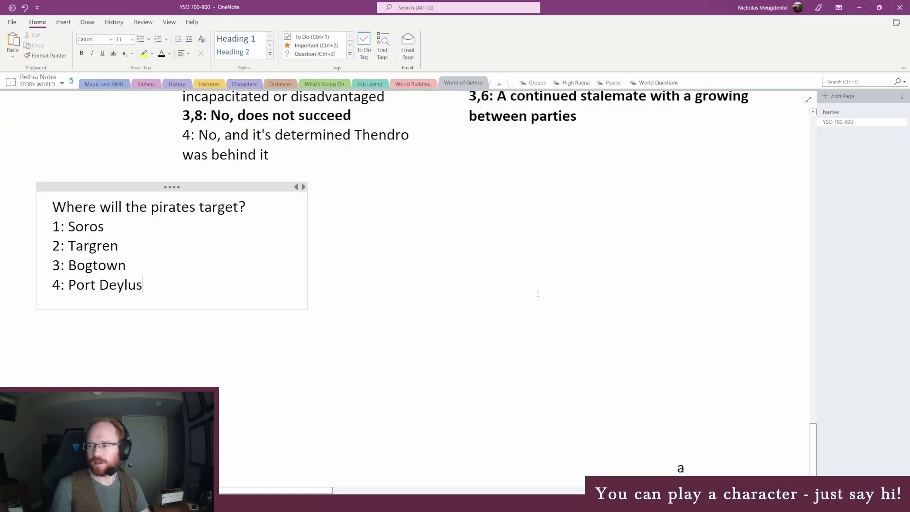
pyautogui.moveTo(313, 258); pyautogui.dragTo(264, 257)
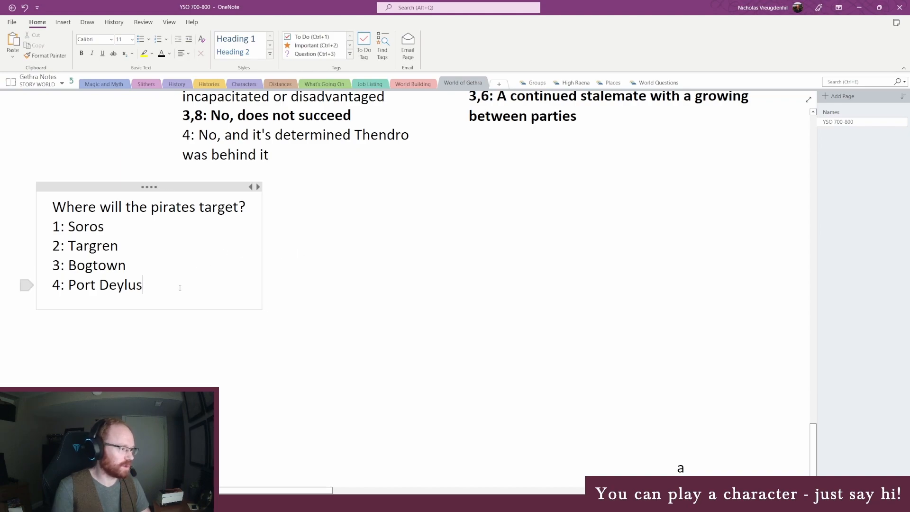
# - Add the option "5: The coast" to the list and recheck the world map
pyautogui.press('Return')
pyautogui.write('5: The coast')
pyautogui.click(171, 503)
pyautogui.click(157, 467)
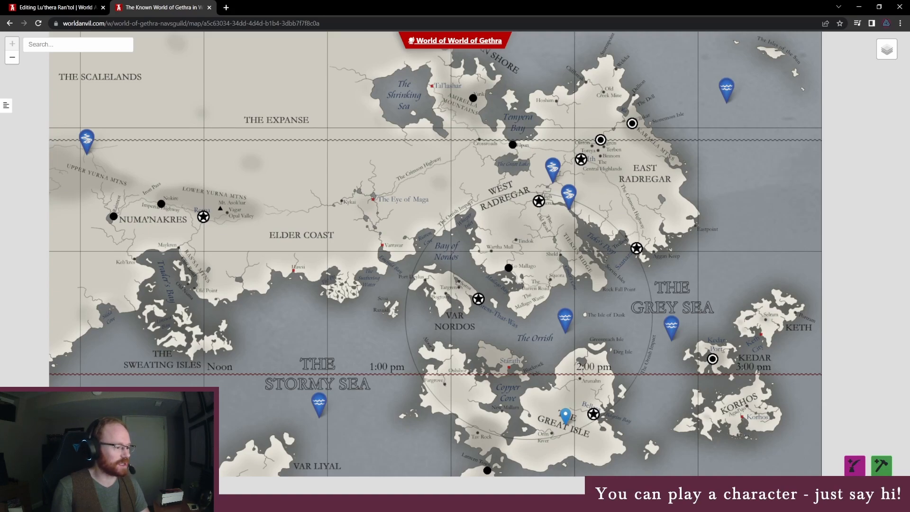
pyautogui.hotkey('alt', 'Tab')
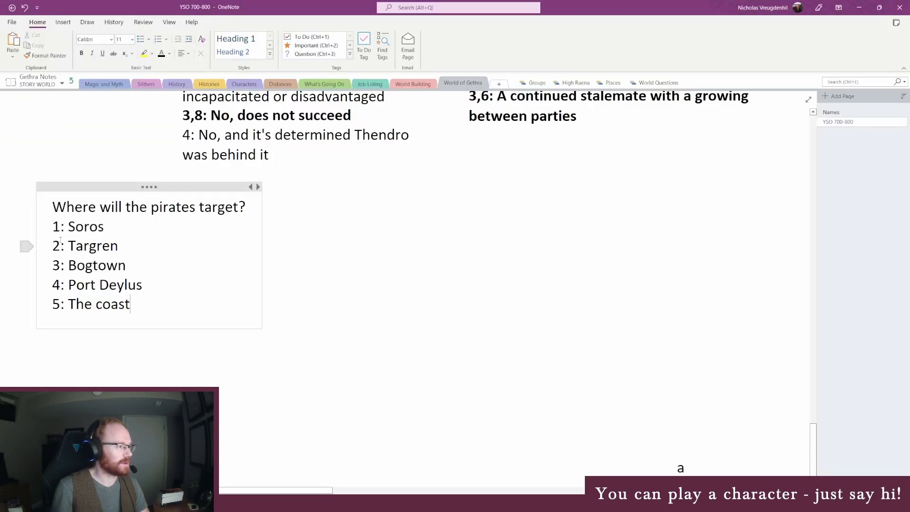
# - Add roll 6 to the Targren option and roll 7 to the Bogtown option
pyautogui.click(64, 245)
pyautogui.write(',6')
pyautogui.press('Down')
pyautogui.press('Left')
pyautogui.write(',7')
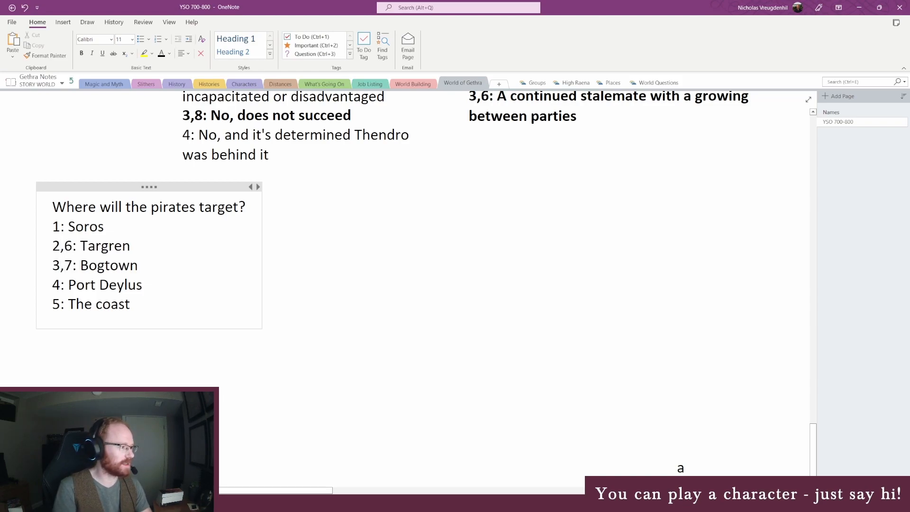
# - Remove roll 6 from the Targren option and renumber the Bogtown option as "3,6"
pyautogui.press('BackSpace')
pyautogui.press('BackSpace')
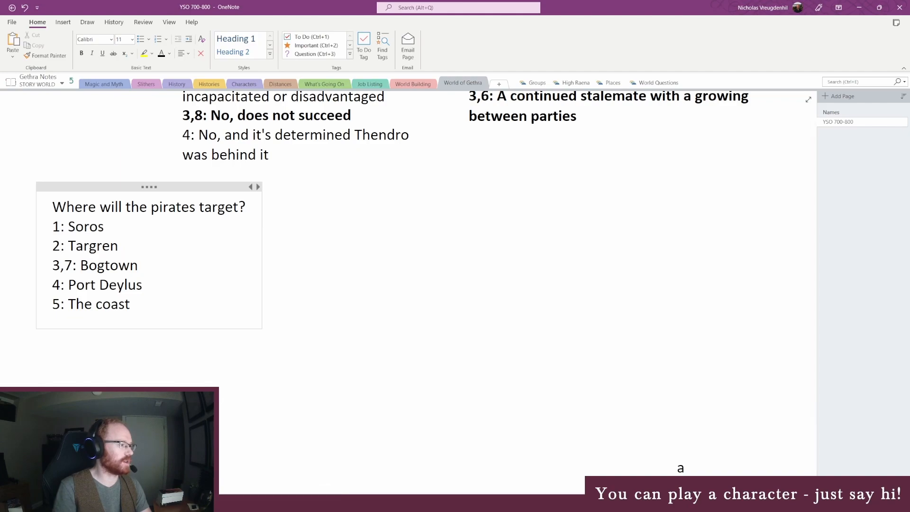
pyautogui.press('BackSpace')
pyautogui.write('6')
# - Renumber Port Deylus as "4,7" and The coast as "5,8", and narrow the note so its heading wraps
pyautogui.press('Down')
pyautogui.press('Left')
pyautogui.press('Left')
pyautogui.write(',7')
pyautogui.press('Left')
pyautogui.press('Left')
pyautogui.press('Left')
pyautogui.write(',8')
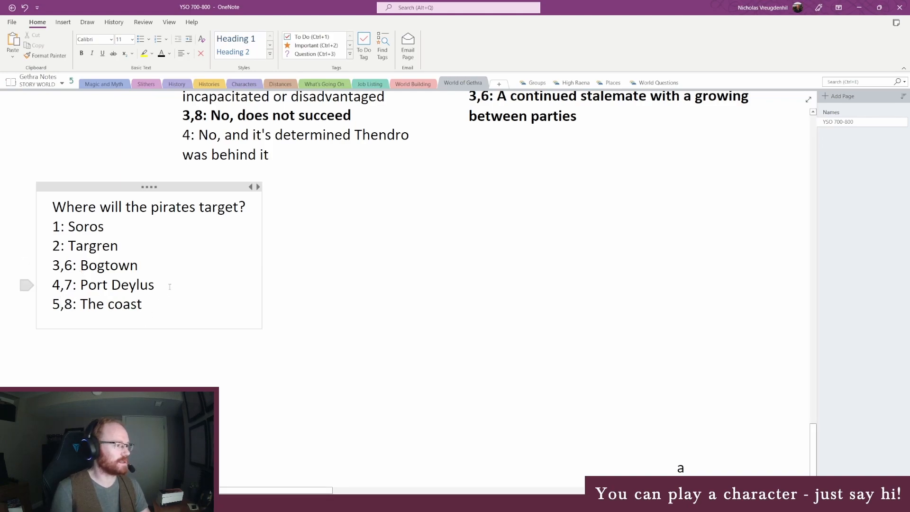
pyautogui.moveTo(261, 241); pyautogui.dragTo(172, 257)
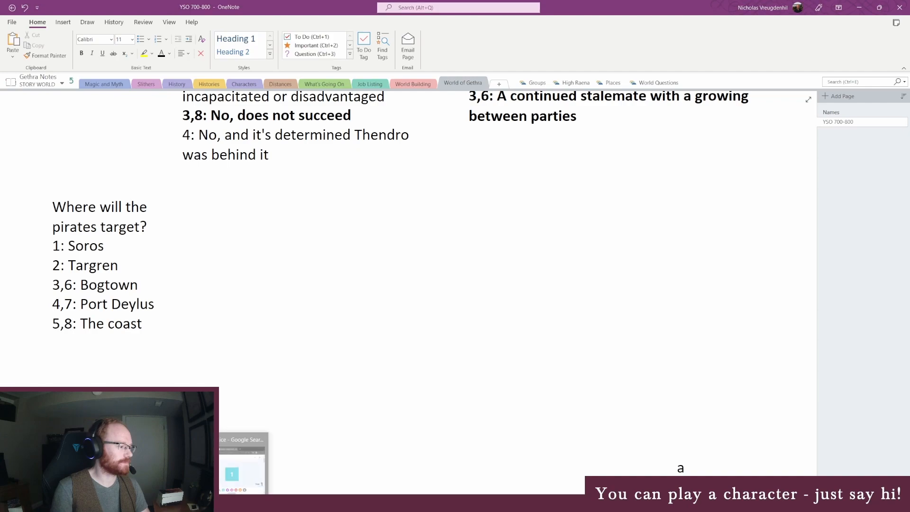
# - Bring up the Google dice roller, place it beside the pirate target note and clear its dice
pyautogui.click(219, 479)
pyautogui.moveTo(261, 132); pyautogui.dragTo(482, 161)
pyautogui.click(448, 256)
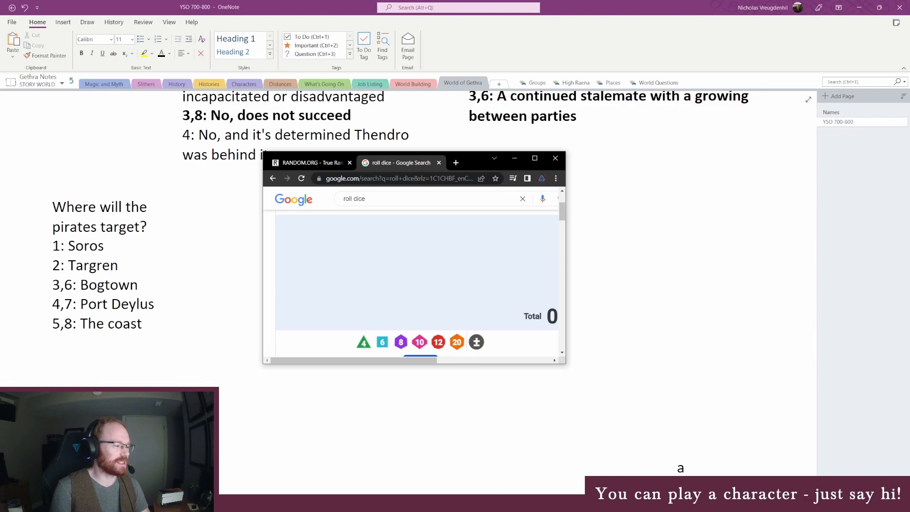
# - Review the surroundings of Var Nordos on the world map again before returning to the OneNote list
pyautogui.click(162, 503)
pyautogui.click(109, 460)
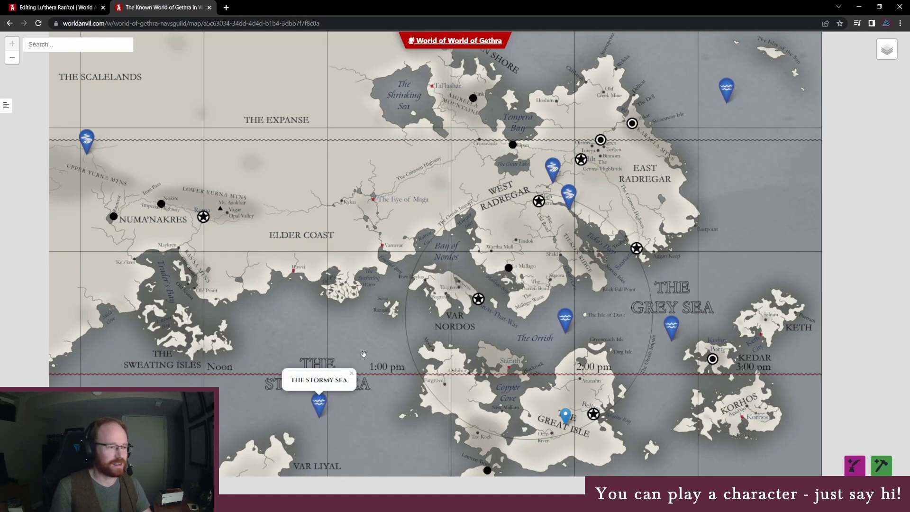
pyautogui.click(472, 321)
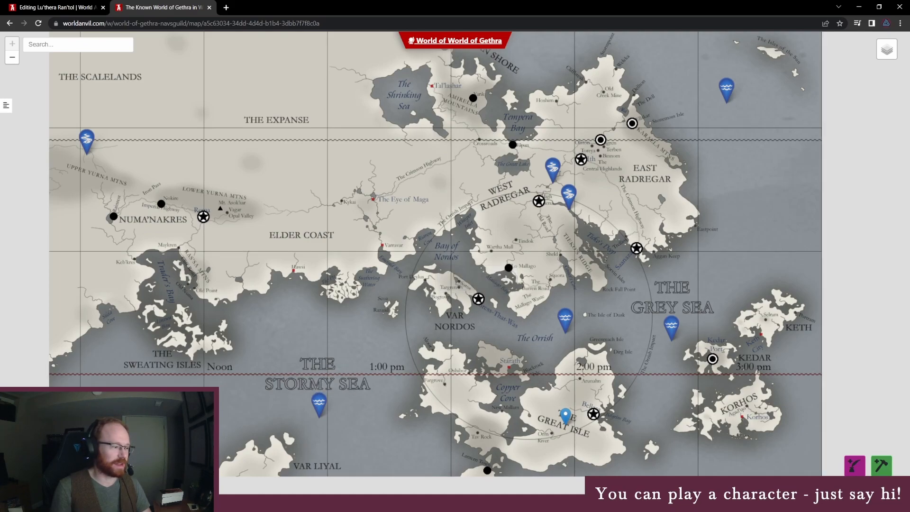
pyautogui.moveTo(177, 503)
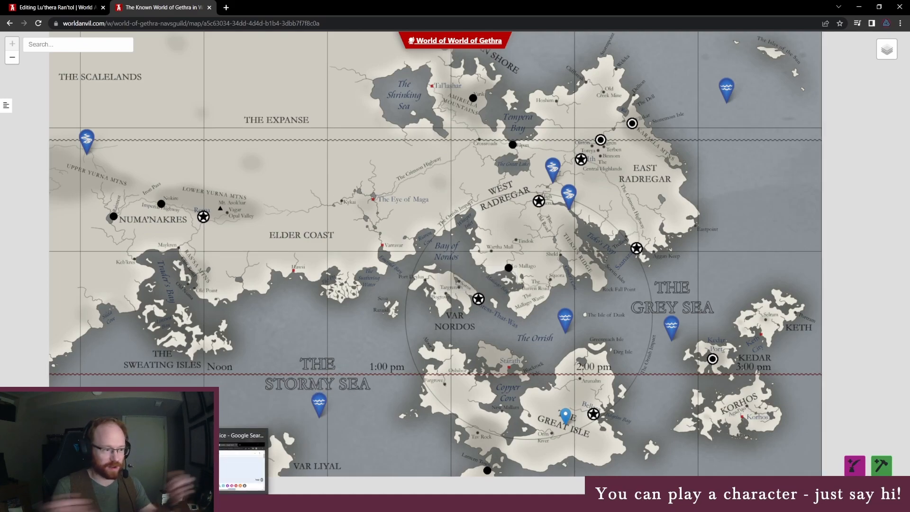
pyautogui.click(243, 463)
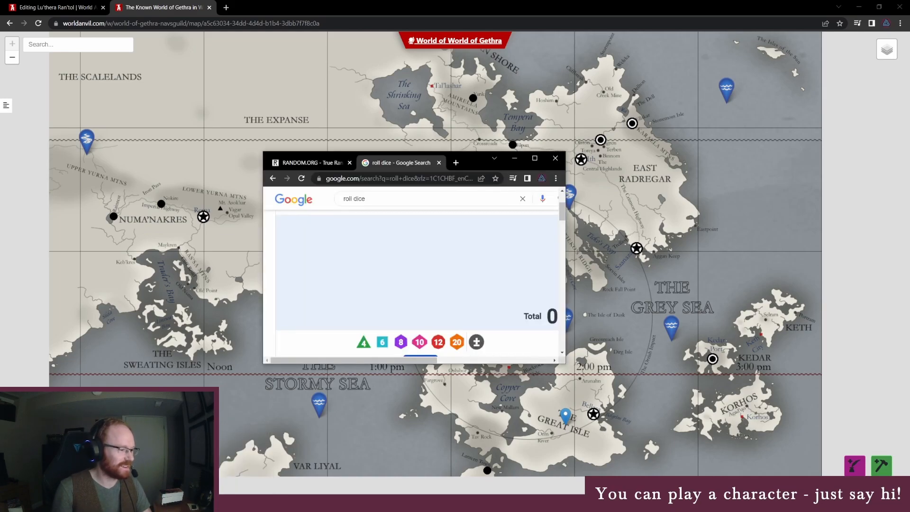
pyautogui.click(228, 503)
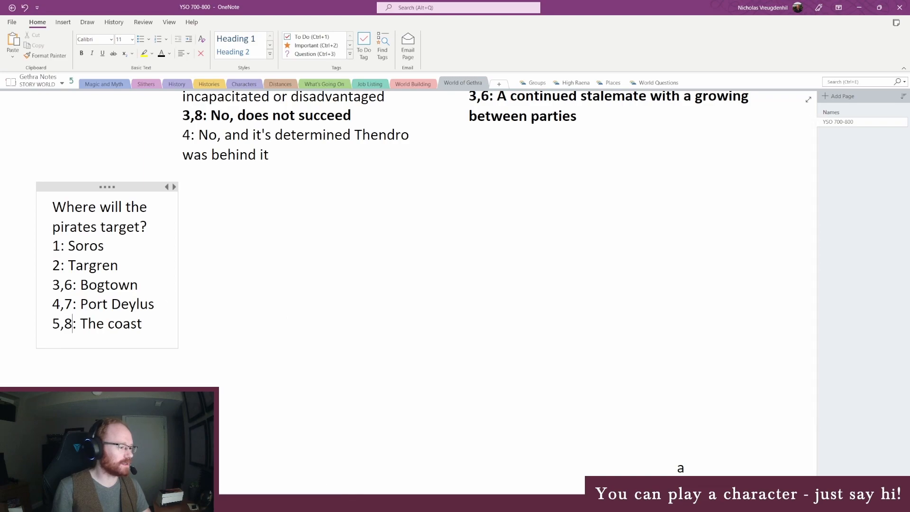
# - Bring up the Google dice roller and roll an eight-sided die for the pirates' target
pyautogui.click(176, 503)
pyautogui.click(243, 462)
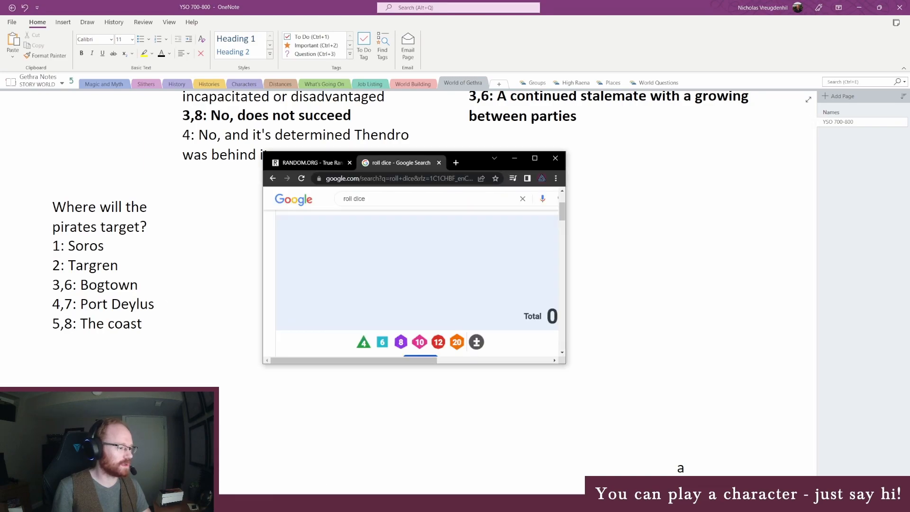
pyautogui.click(402, 342)
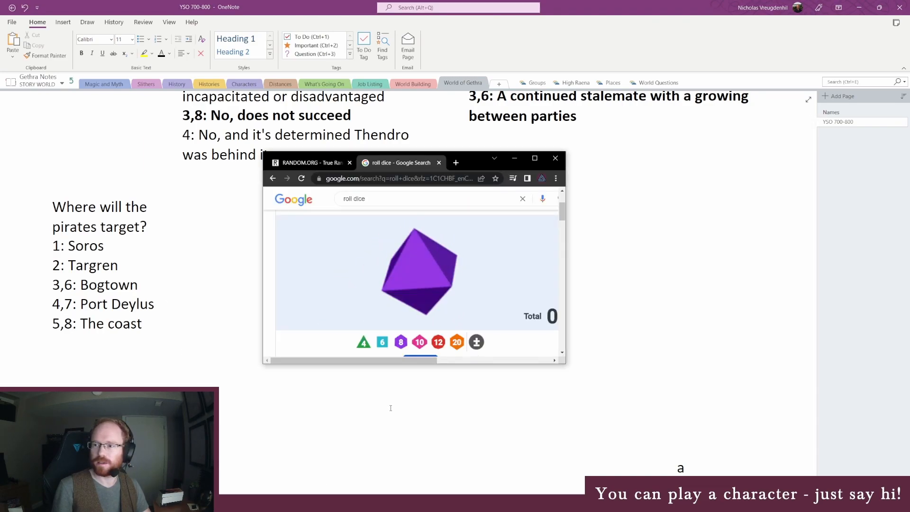
# - Bold the "3,6: Bogtown" option in the OneNote pirate target note and narrow the note slightly
pyautogui.click(82, 289)
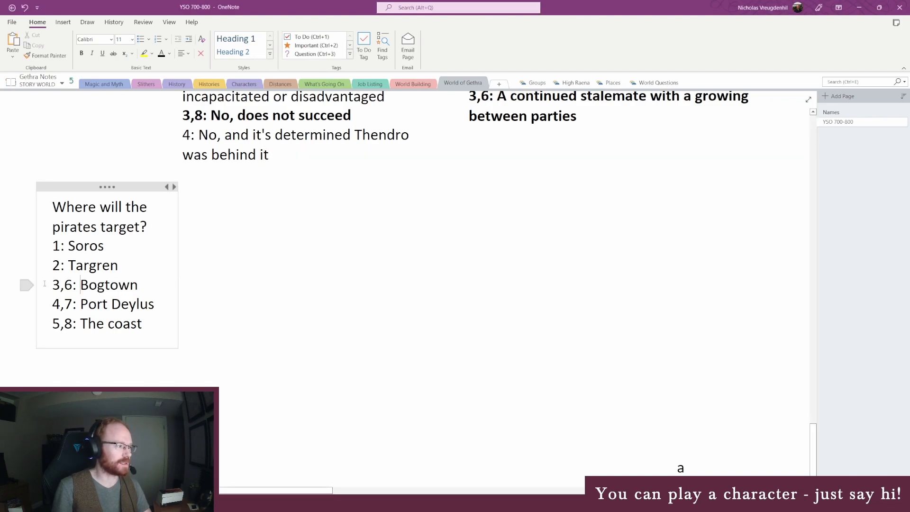
pyautogui.tripleClick(82, 290)
pyautogui.hotkey('ctrl', 'b')
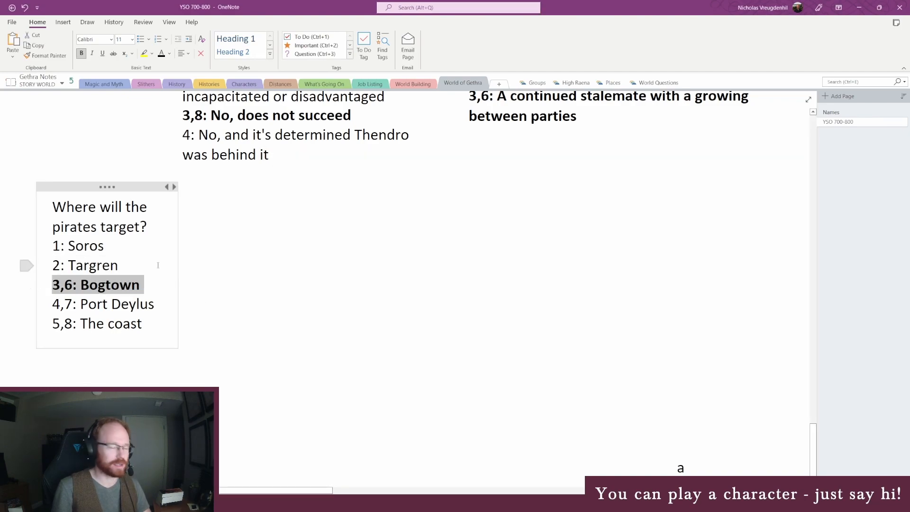
pyautogui.click(159, 266)
pyautogui.moveTo(177, 277); pyautogui.dragTo(170, 276)
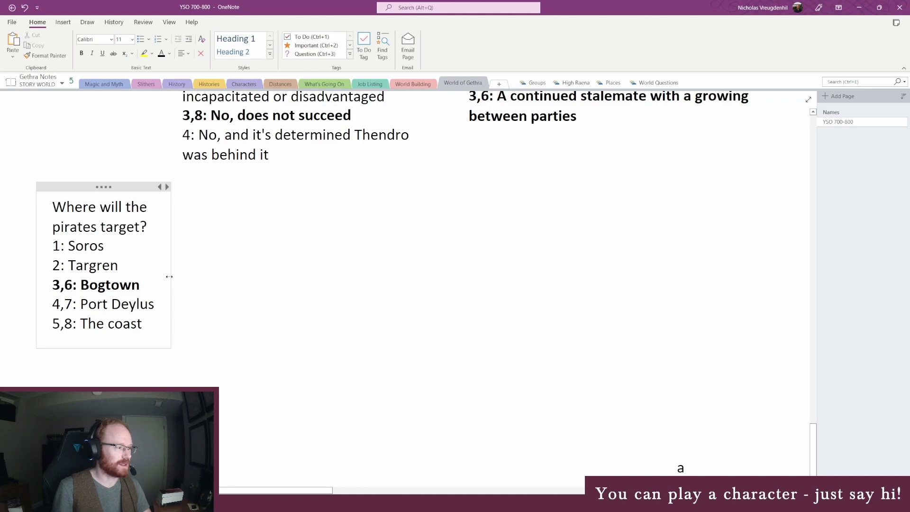
# - Switch to the World Anvil article and end the 735 paragraph with "They sailed for Bogtown, hoping to find it less defended."
pyautogui.click(208, 240)
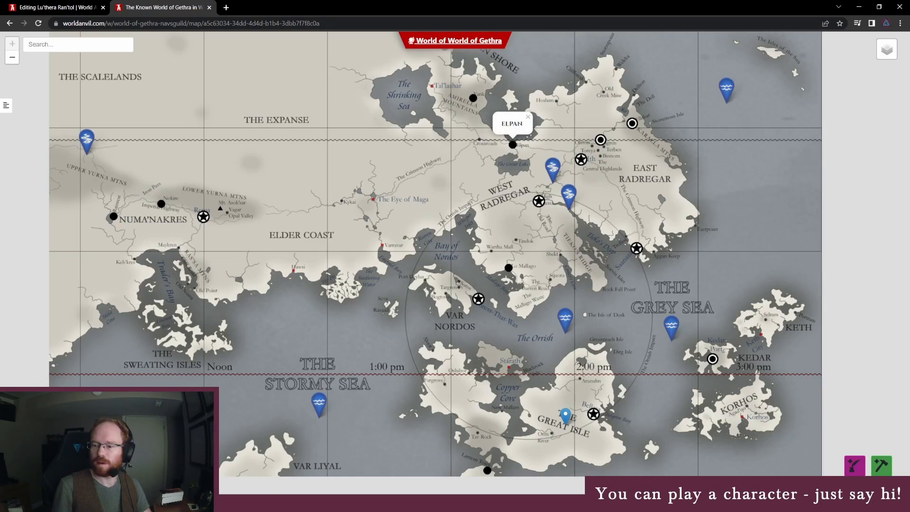
pyautogui.click(60, 7)
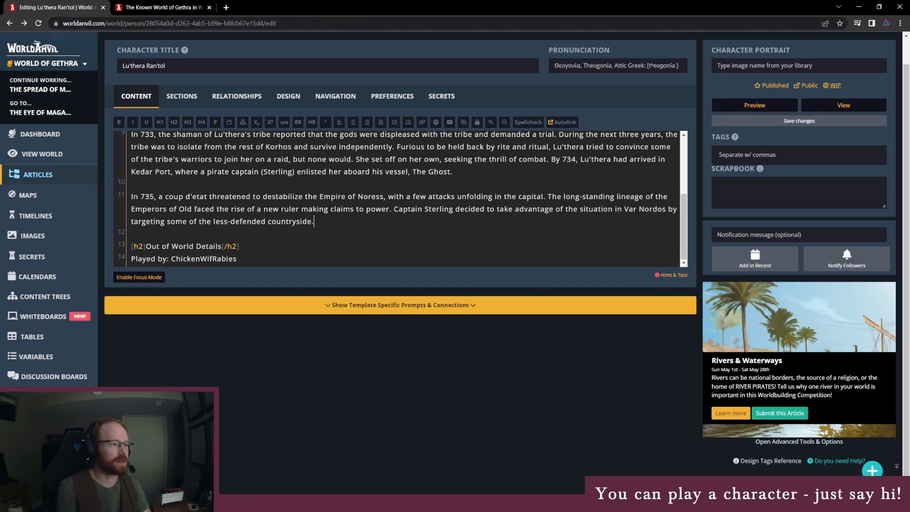
pyautogui.write('T')
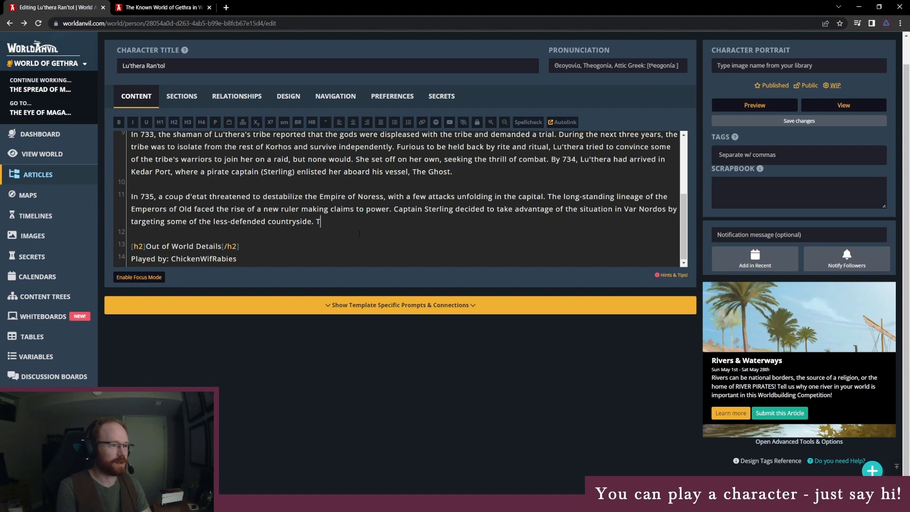
pyautogui.write('hey sailed for Bogtown, h')
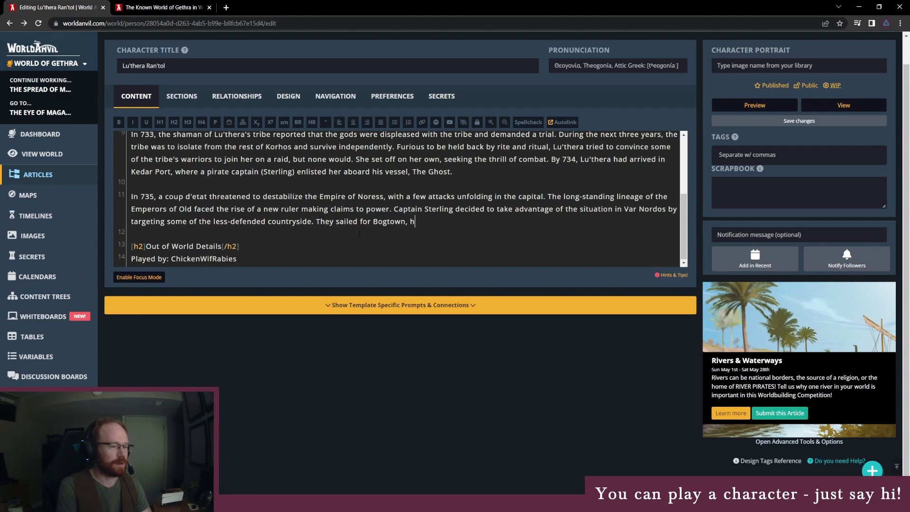
pyautogui.write('oping to find it ')
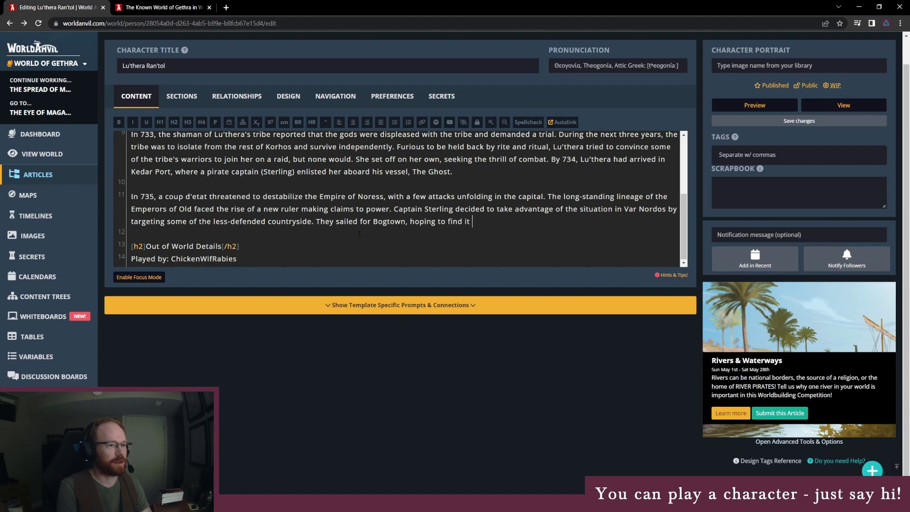
pyautogui.write('less defended.')
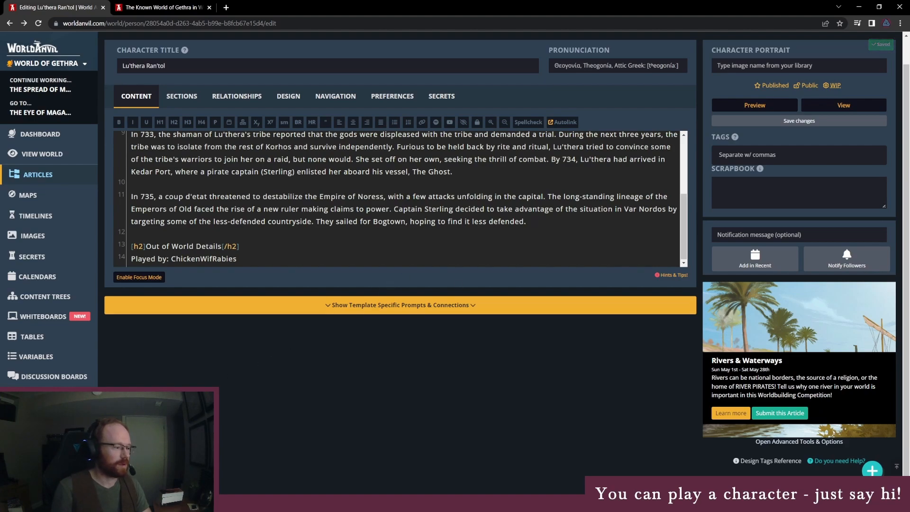
# - In OneNote, create a note headed "How does the initial raiding in Bogtown go?" with the option "1: More defense than expected"
pyautogui.hotkey('alt', 'Tab')
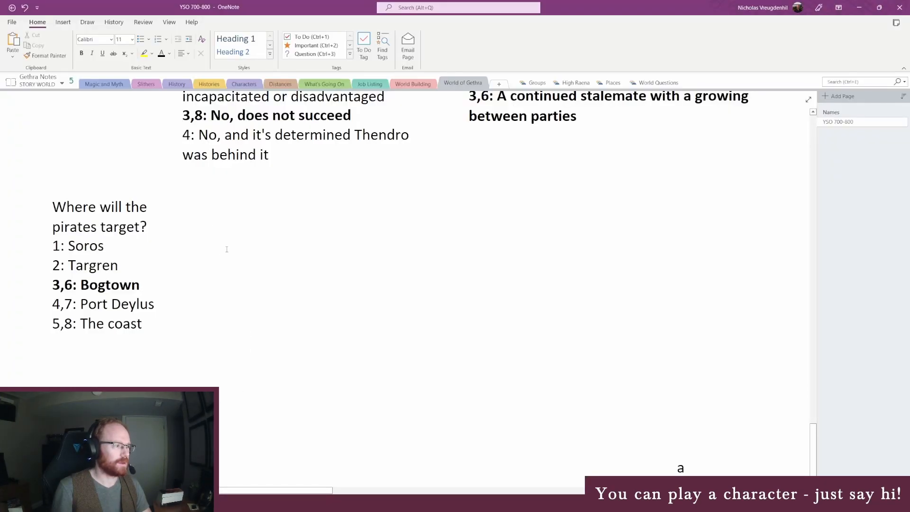
pyautogui.click(209, 206)
pyautogui.write('How')
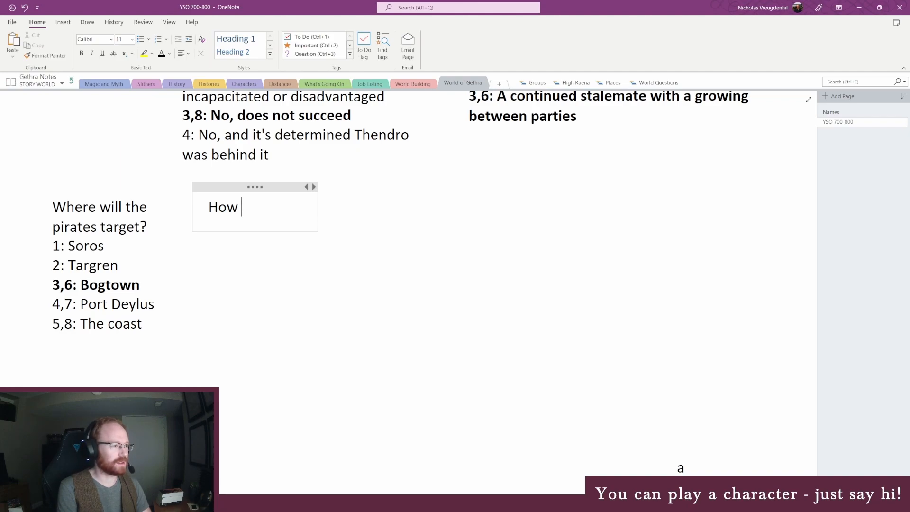
pyautogui.write('doe')
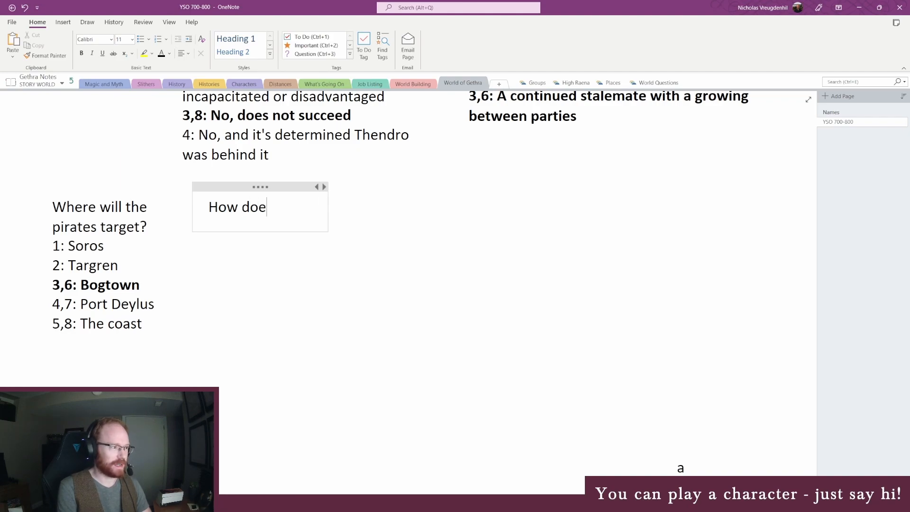
pyautogui.write('s the initial raiding in B')
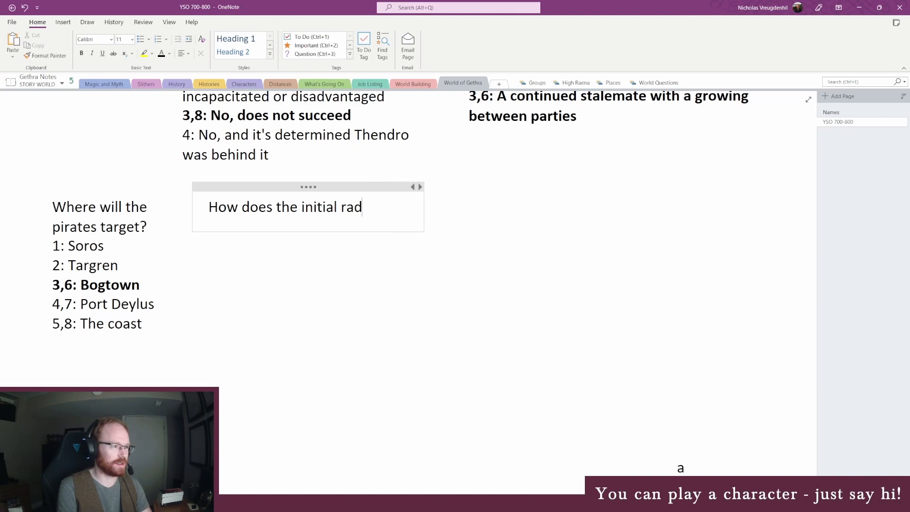
pyautogui.write('ogtown t')
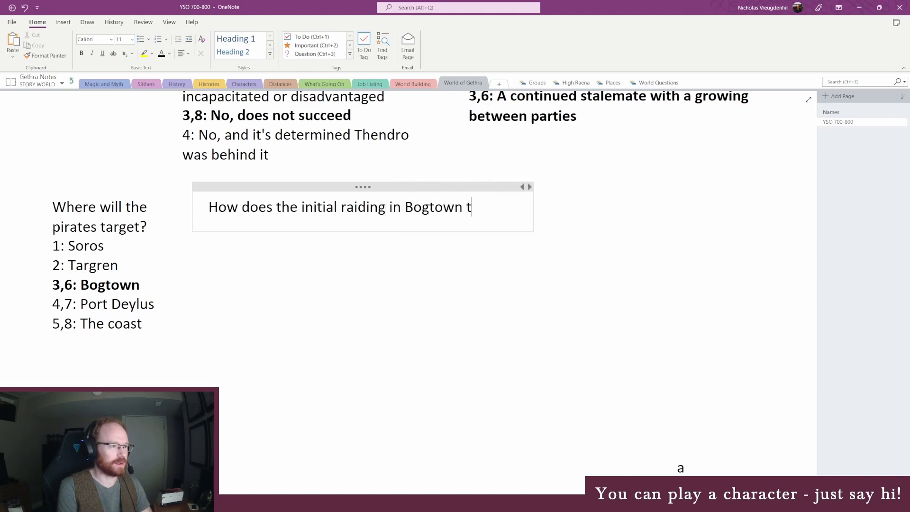
pyautogui.press('BackSpace')
pyautogui.write('go?')
pyautogui.press('Return')
pyautogui.write('1')
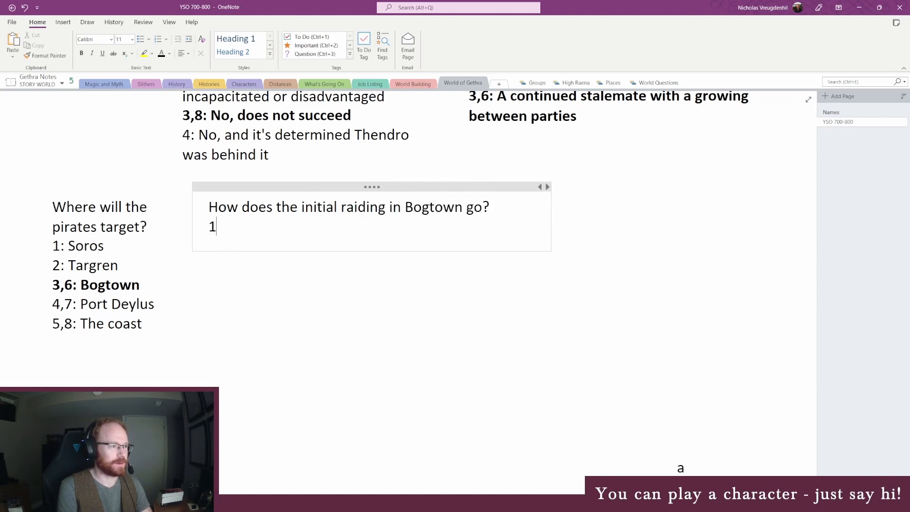
pyautogui.write(': Mo')
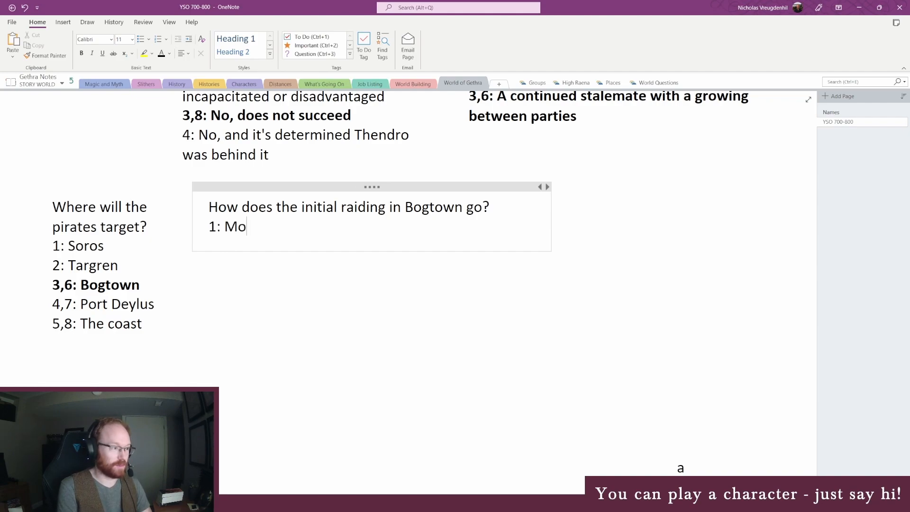
pyautogui.write('re defense than expected')
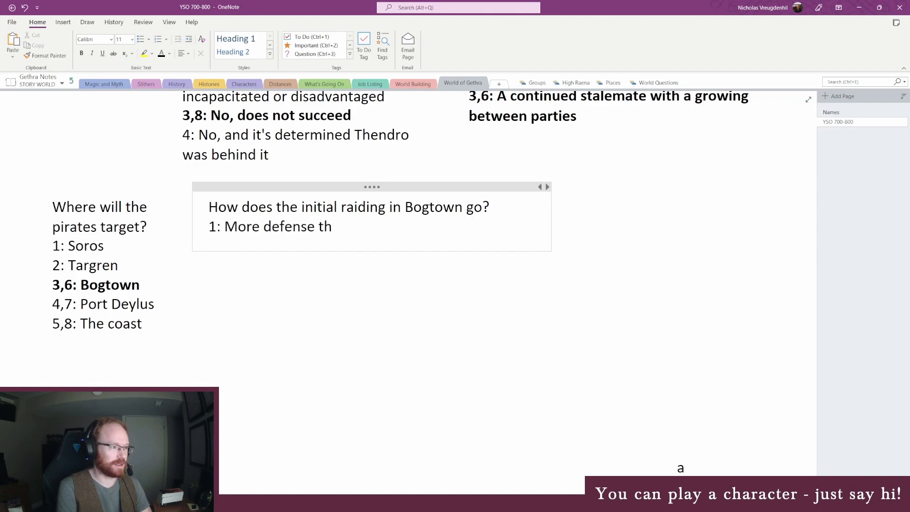
# - Add the option "2: More plunder than expected" to the Bogtown raiding note and narrow the note so its heading wraps
pyautogui.press('Return')
pyautogui.write('2:')
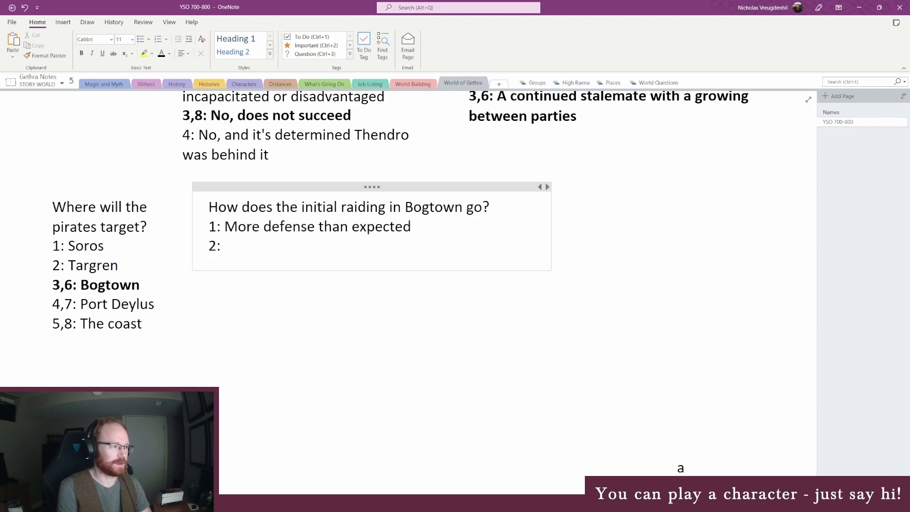
pyautogui.moveTo(548, 208); pyautogui.dragTo(371, 209)
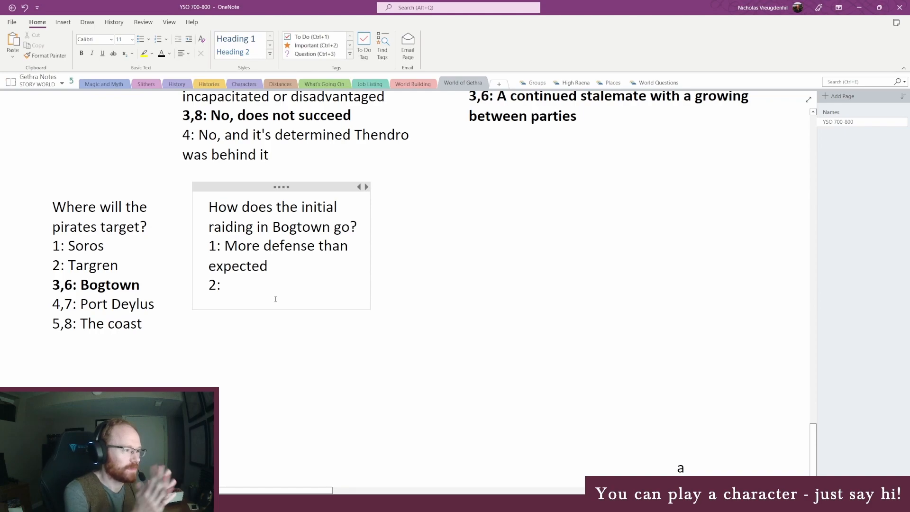
pyautogui.write('L')
pyautogui.press('BackSpace')
pyautogui.write('L')
pyautogui.press('BackSpace')
pyautogui.write('More plu')
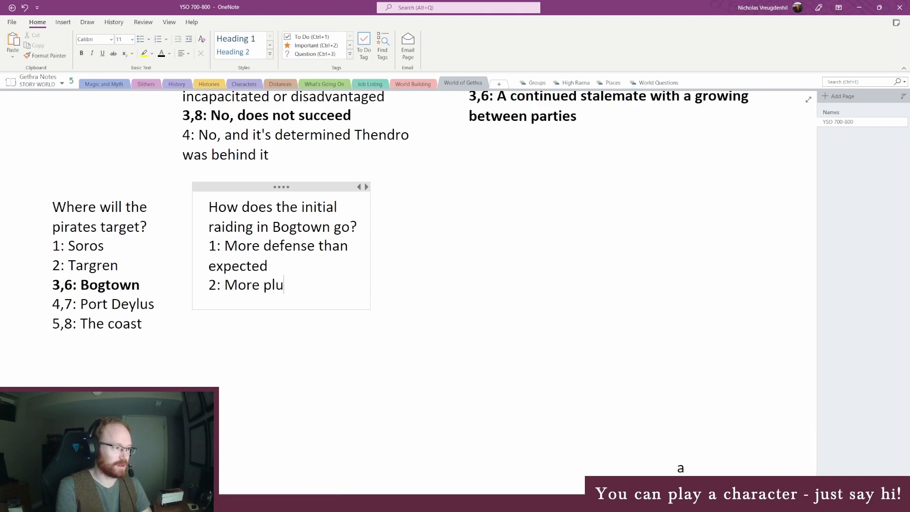
pyautogui.write('nder than expected')
# - Add the option "3: Less defense than expected" and widen the note so each option fits on one line
pyautogui.press('Return')
pyautogui.write('3: Less')
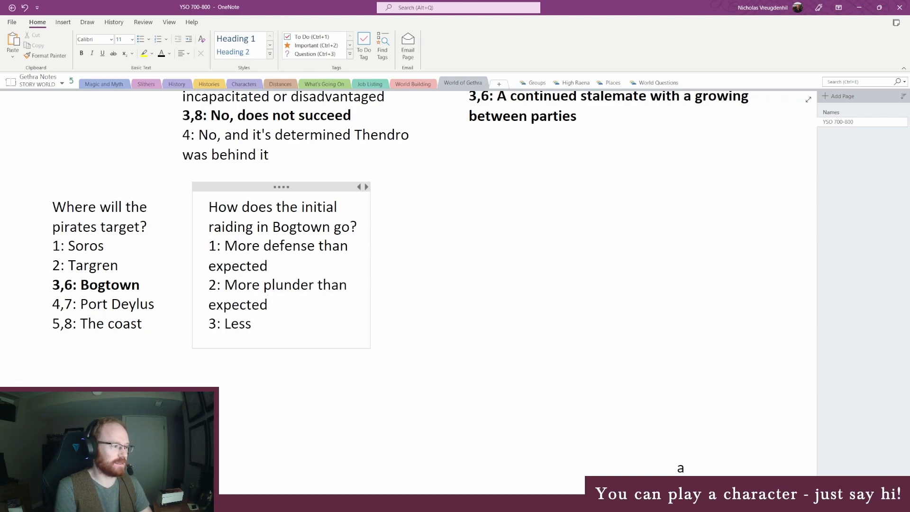
pyautogui.write(' defense ')
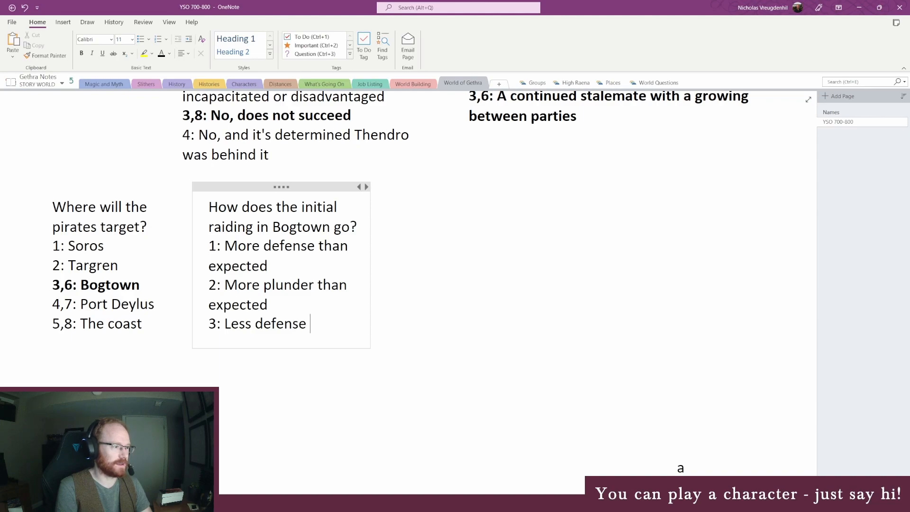
pyautogui.write('than expected')
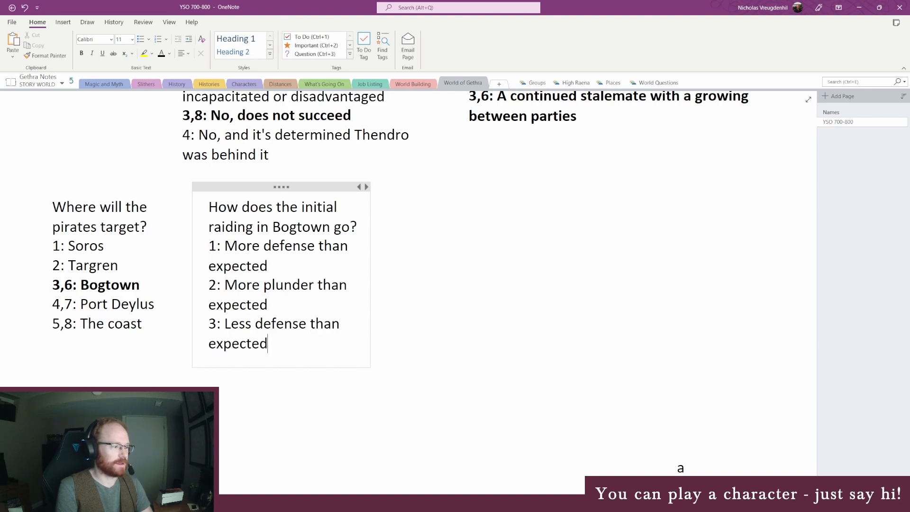
pyautogui.moveTo(371, 294); pyautogui.dragTo(421, 292)
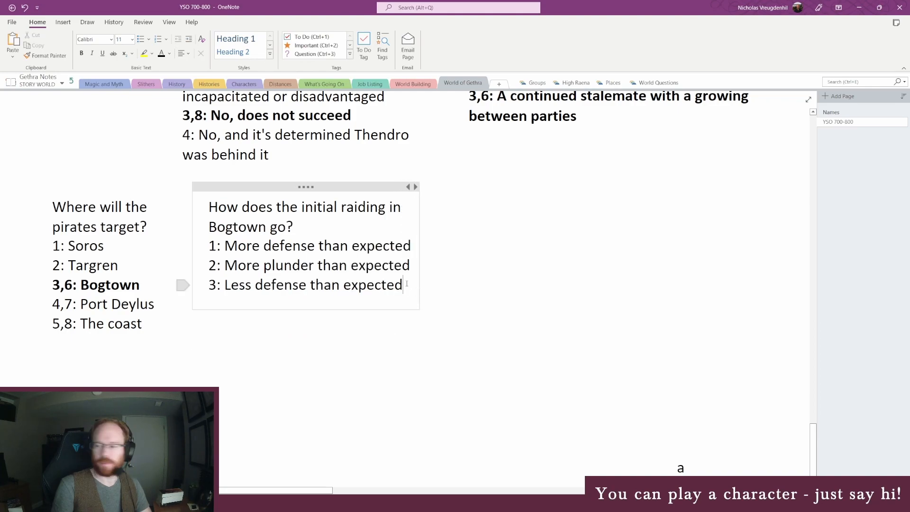
# - Add the option "4: Less plunder than expected" at the end of the Bogtown raiding note
pyautogui.press('Return')
pyautogui.write('4:')
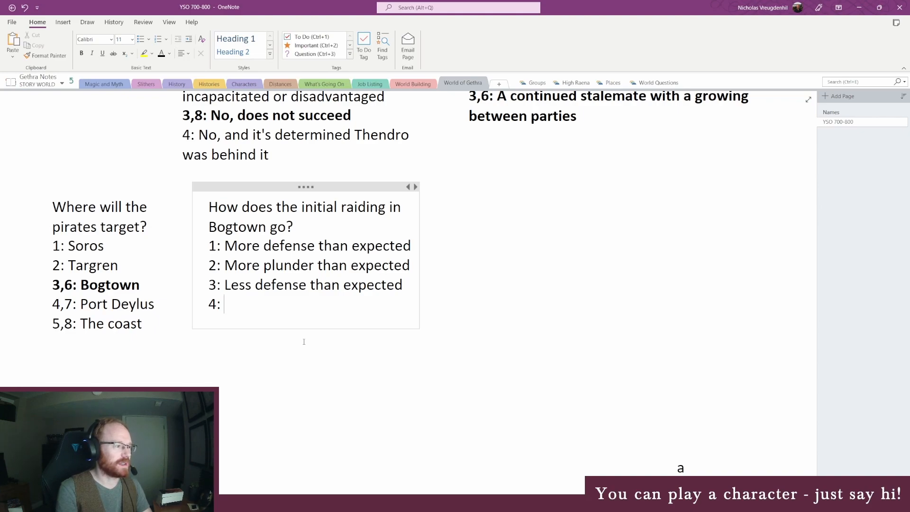
pyautogui.write('Less plun')
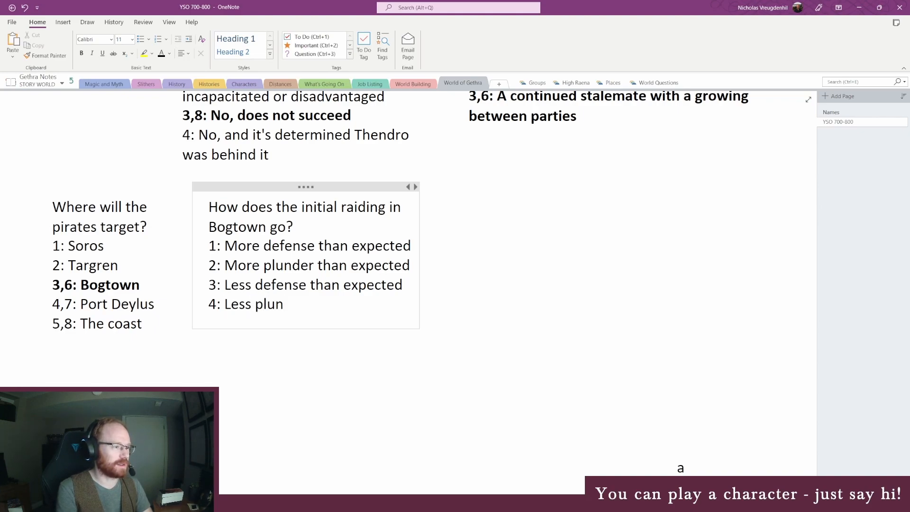
pyautogui.write('der than expected')
pyautogui.press('Home')
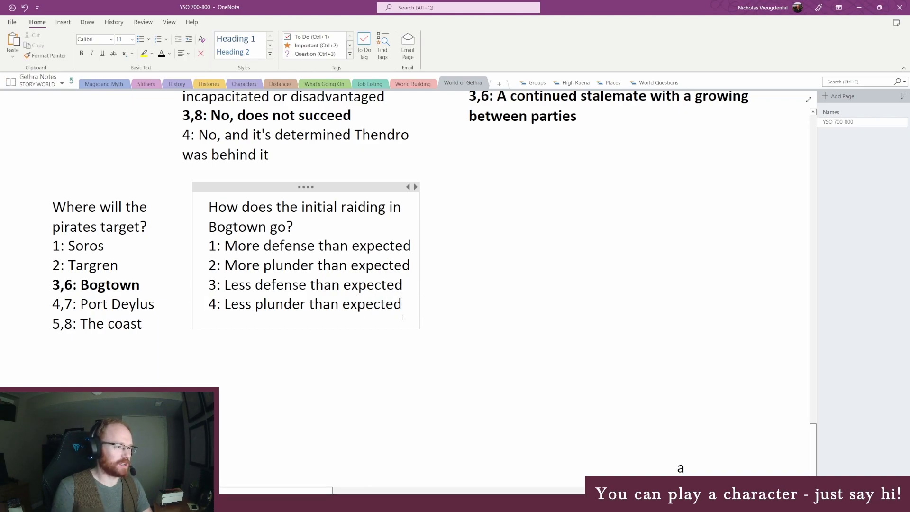
pyautogui.moveTo(410, 305); pyautogui.dragTo(213, 309)
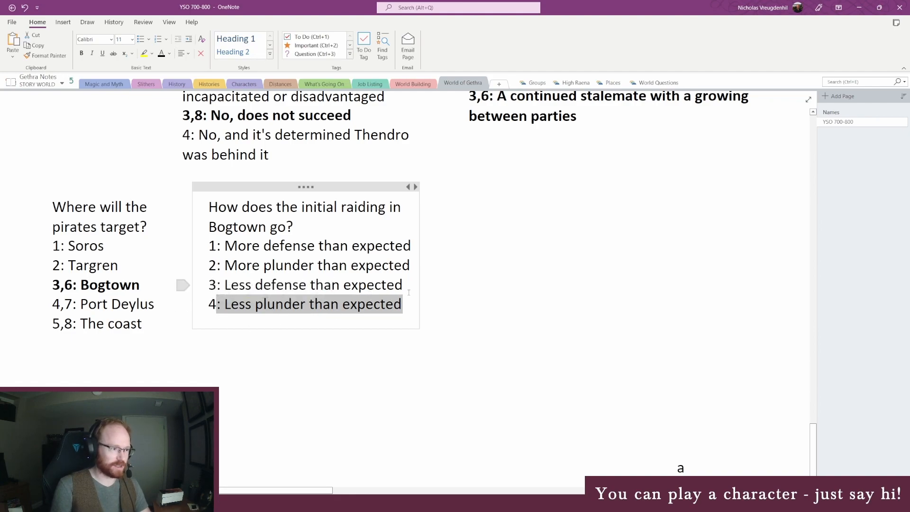
pyautogui.moveTo(401, 284); pyautogui.dragTo(209, 285)
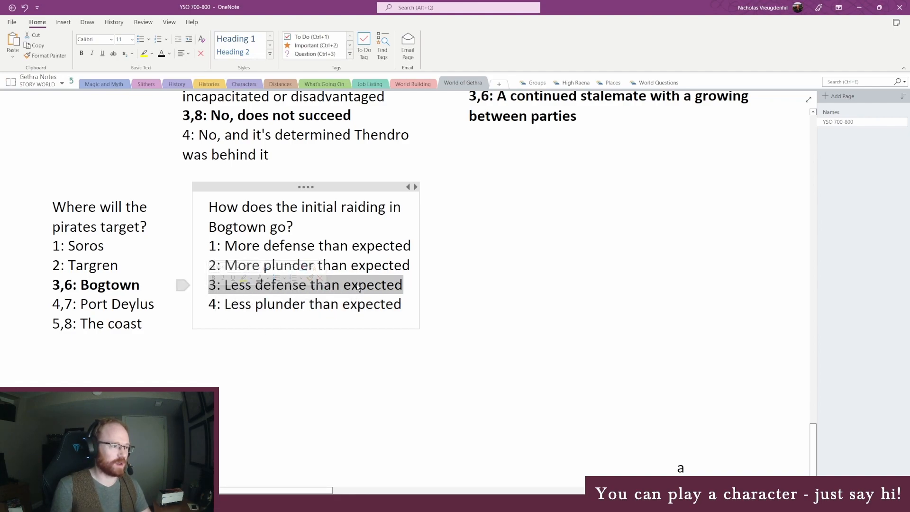
pyautogui.click(217, 247)
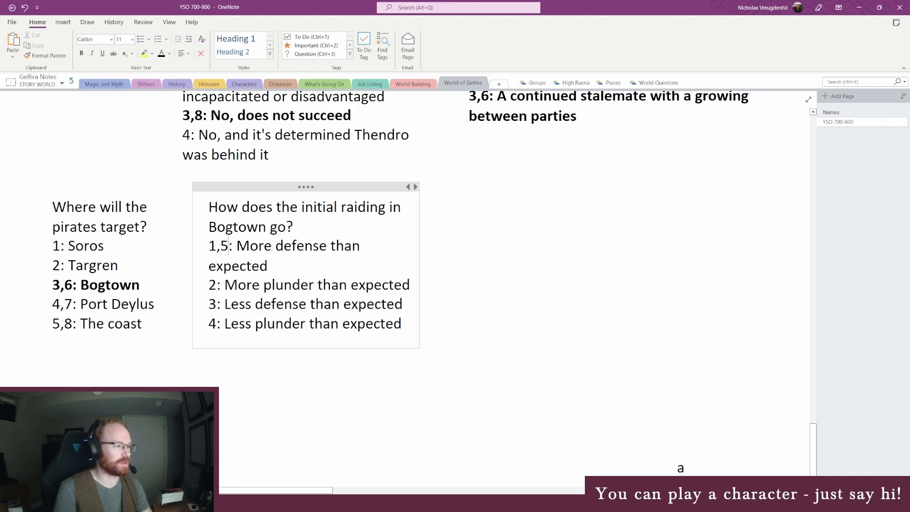
pyautogui.press('BackSpace')
pyautogui.press('BackSpace')
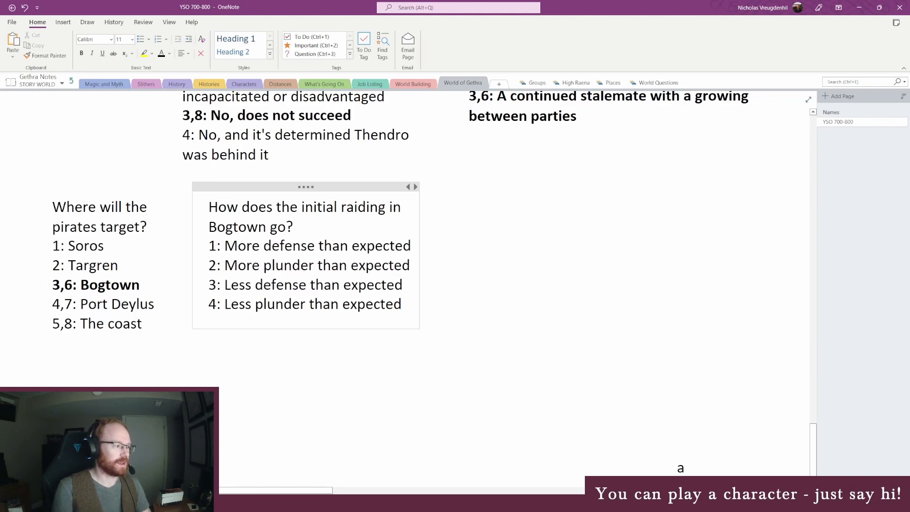
# - Place the Google dice roller beside the Bogtown raiding note, clear its old die and roll a four-sided die
pyautogui.click(240, 443)
pyautogui.moveTo(475, 160); pyautogui.dragTo(725, 147)
pyautogui.click(678, 266)
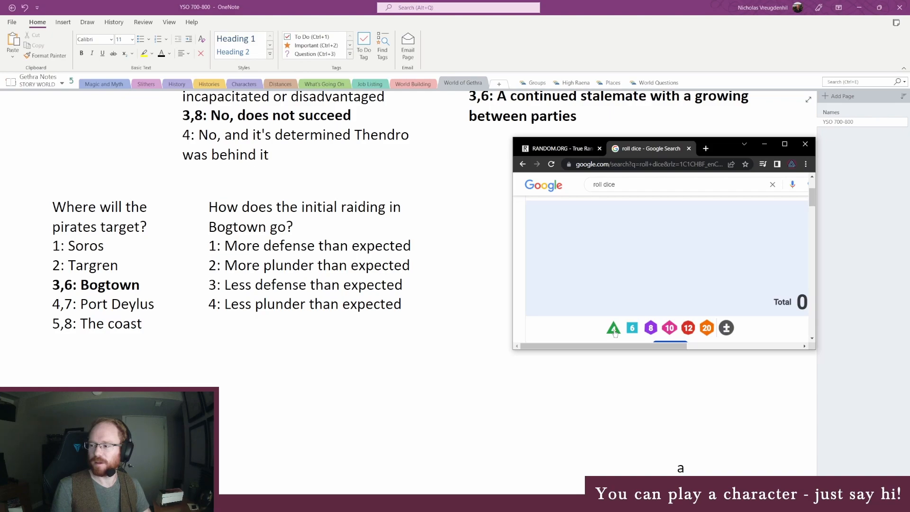
pyautogui.click(614, 331)
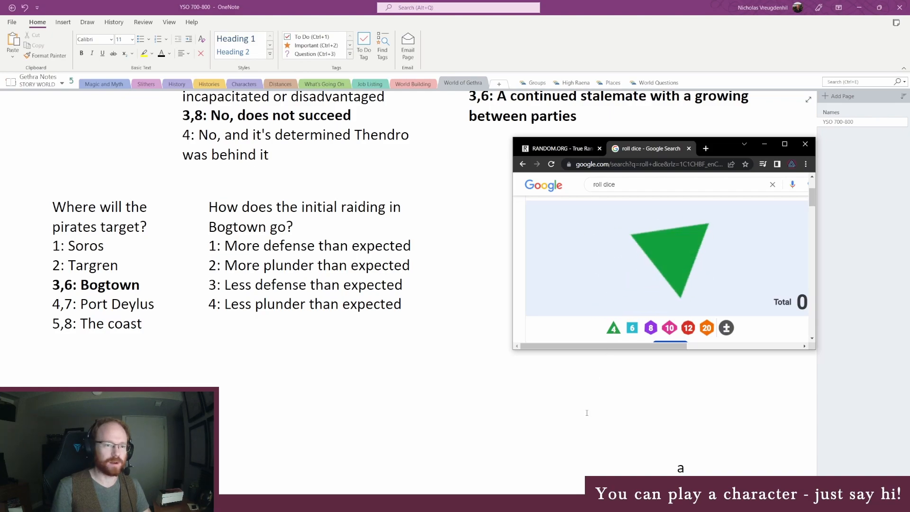
# - Add the option "5: Bogtown is already in a state of ruin" at the end of the Bogtown raiding note
pyautogui.click(351, 314)
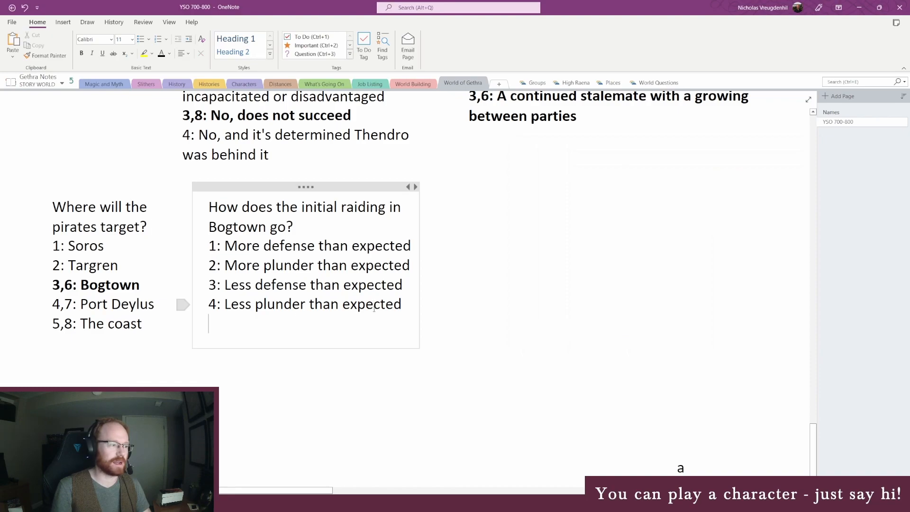
pyautogui.write('5')
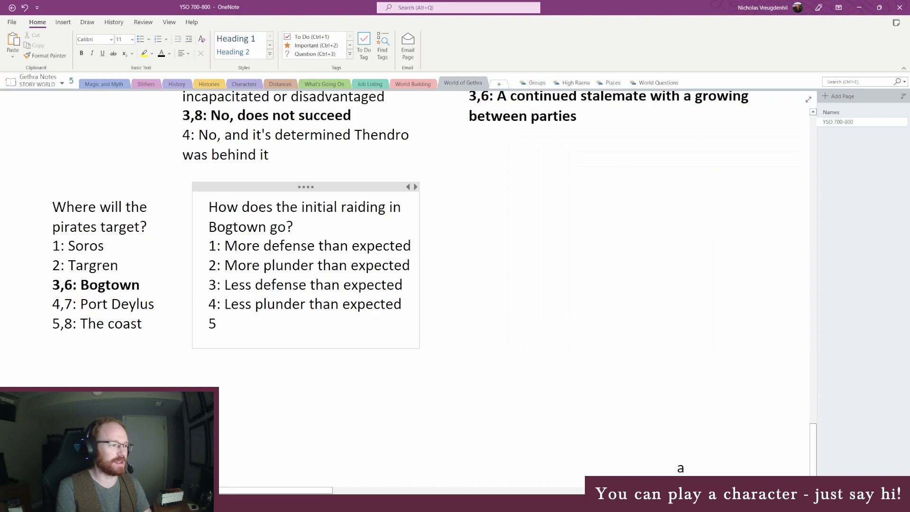
pyautogui.write(': Bog')
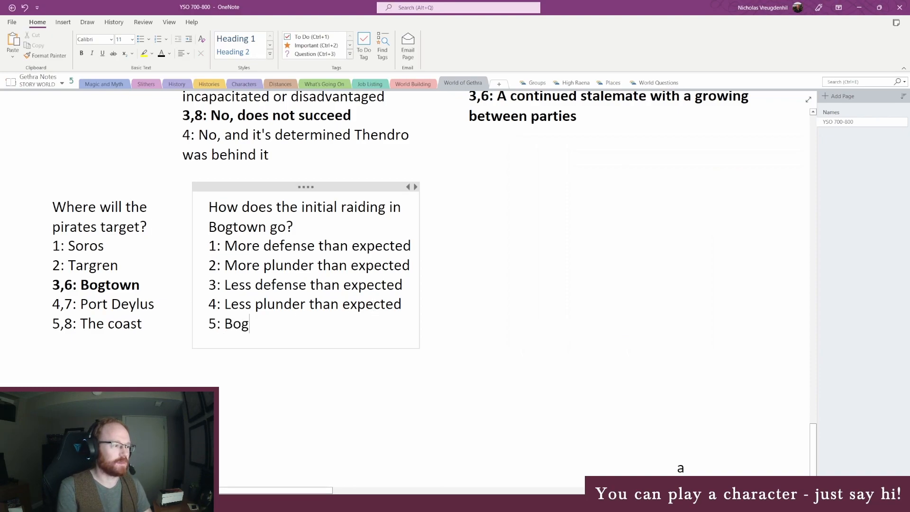
pyautogui.write('town is already i')
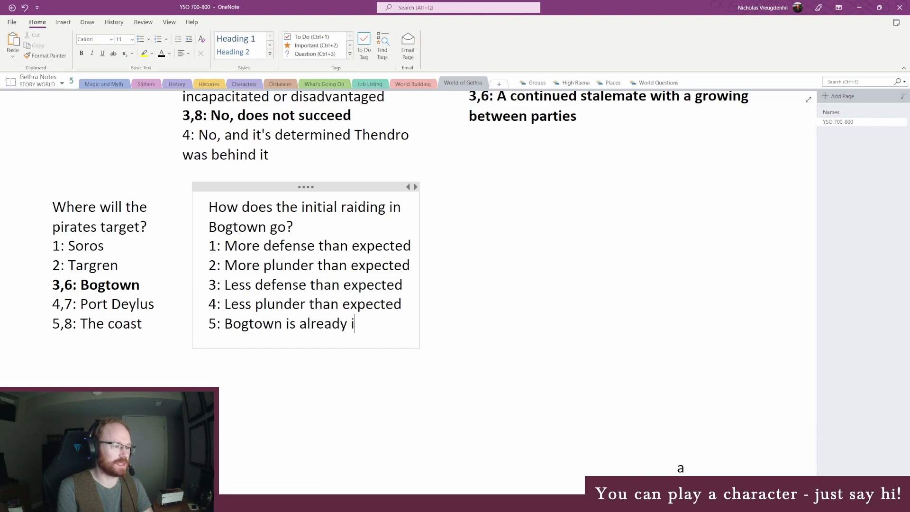
pyautogui.write('n a state of ruin')
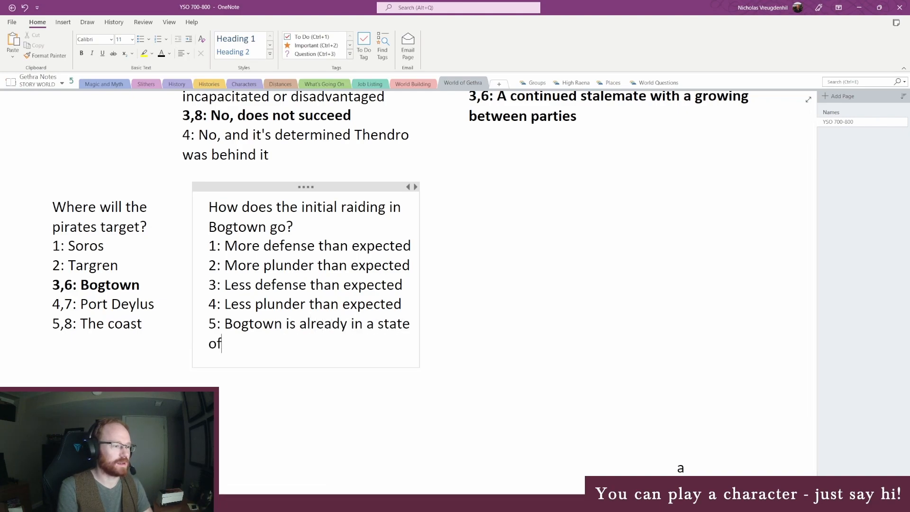
# - Extend the numbers of the first two Bogtown raiding options to "1,6" and "2,7"
pyautogui.click(217, 324)
pyautogui.click(217, 254)
pyautogui.write(',6')
pyautogui.press('Down')
pyautogui.press('Down')
pyautogui.press('Left')
pyautogui.write(',7')
# - Extend the remaining raiding option numbers to "3,8", "4,9" and "5,10", and widen the note so the "expected" options each fit one line
pyautogui.press('Down')
pyautogui.press('Down')
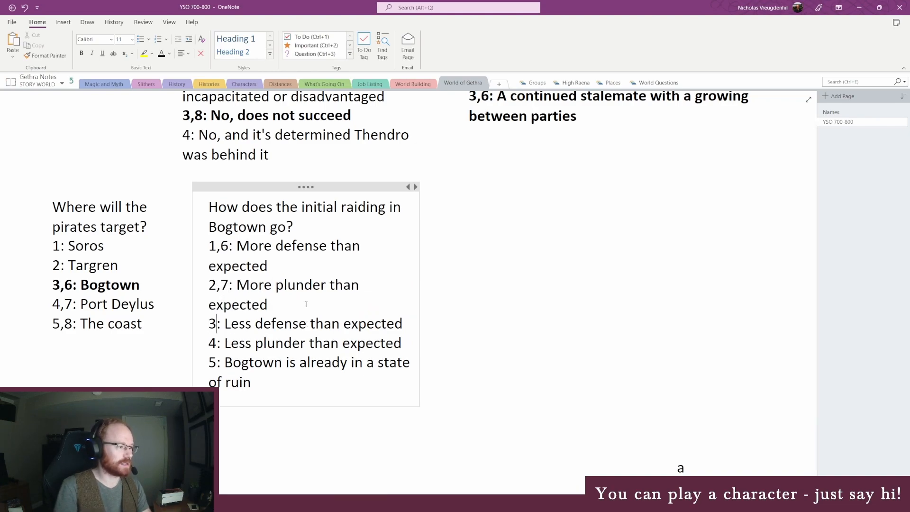
pyautogui.write(',8')
pyautogui.press('Down')
pyautogui.press('Down')
pyautogui.press('Left')
pyautogui.write('9')
pyautogui.press('BackSpace')
pyautogui.write(',9')
pyautogui.press('Down')
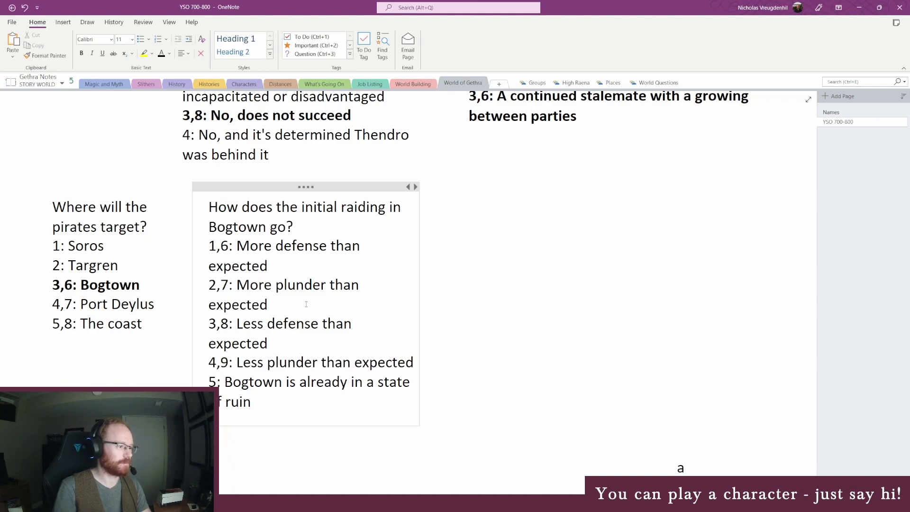
pyautogui.write(',10')
pyautogui.moveTo(412, 296); pyautogui.dragTo(432, 298)
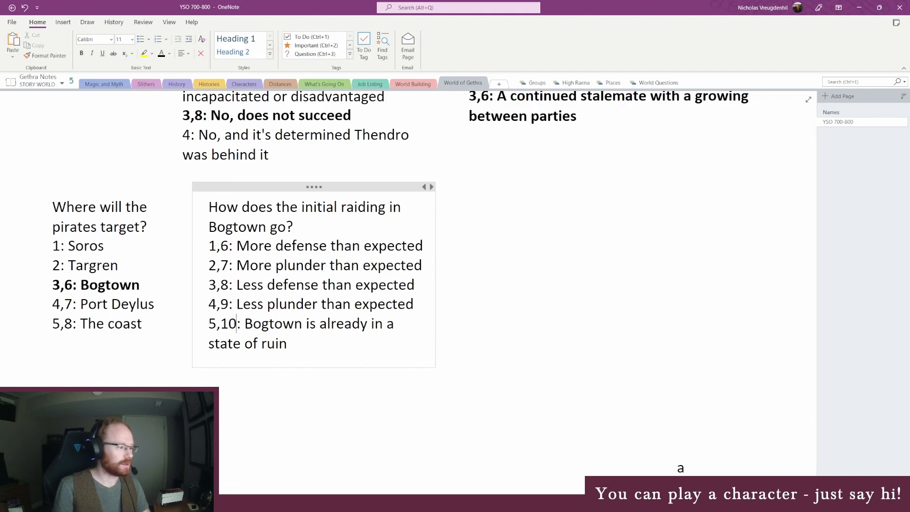
# - Roll a ten-sided die in the Google dice roller and bold the raiding option "4,9: Less plunder than expected"
pyautogui.click(218, 502)
pyautogui.click(229, 459)
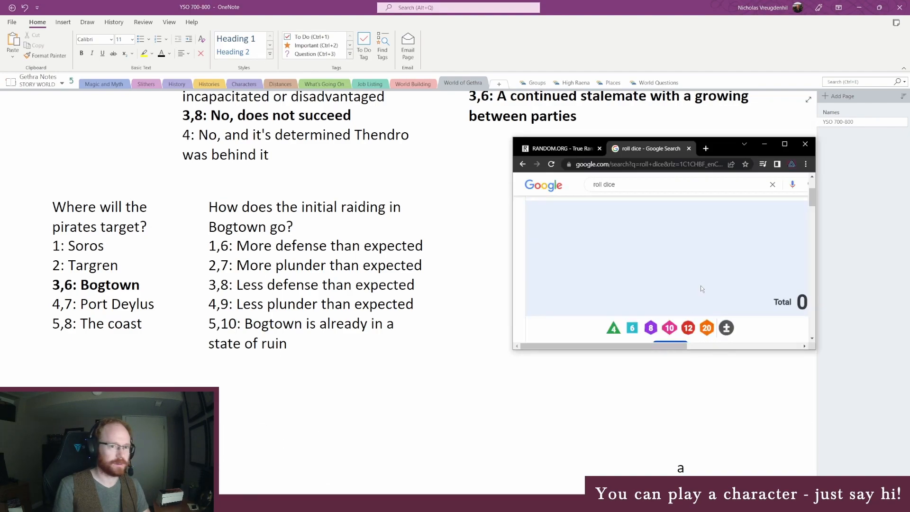
pyautogui.click(669, 327)
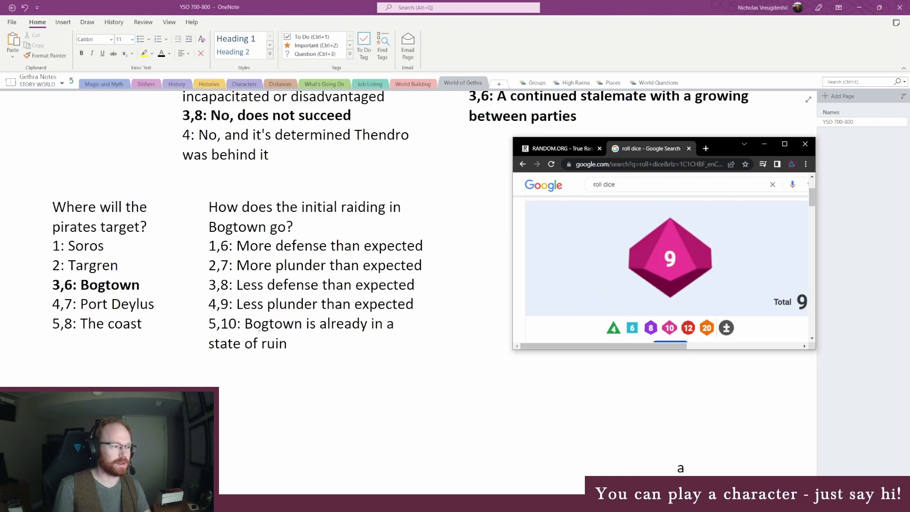
pyautogui.click(199, 304)
pyautogui.click(183, 305)
pyautogui.hotkey('ctrl', 'b')
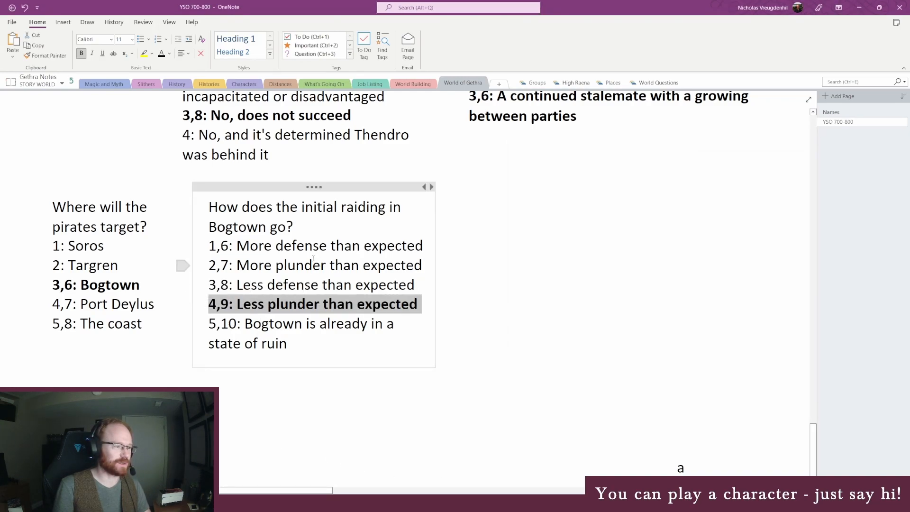
pyautogui.click(314, 262)
pyautogui.moveTo(239, 188); pyautogui.dragTo(225, 185)
pyautogui.click(468, 206)
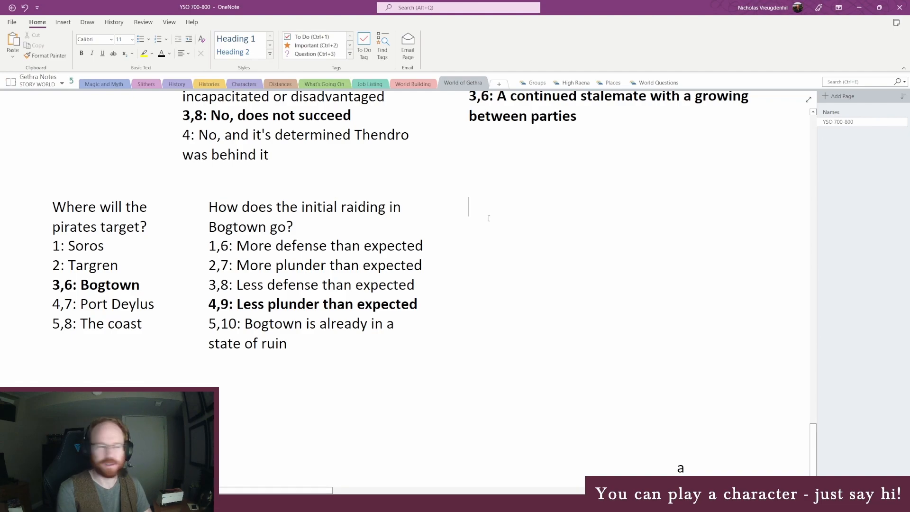
pyautogui.write('W')
pyautogui.press('BackSpace')
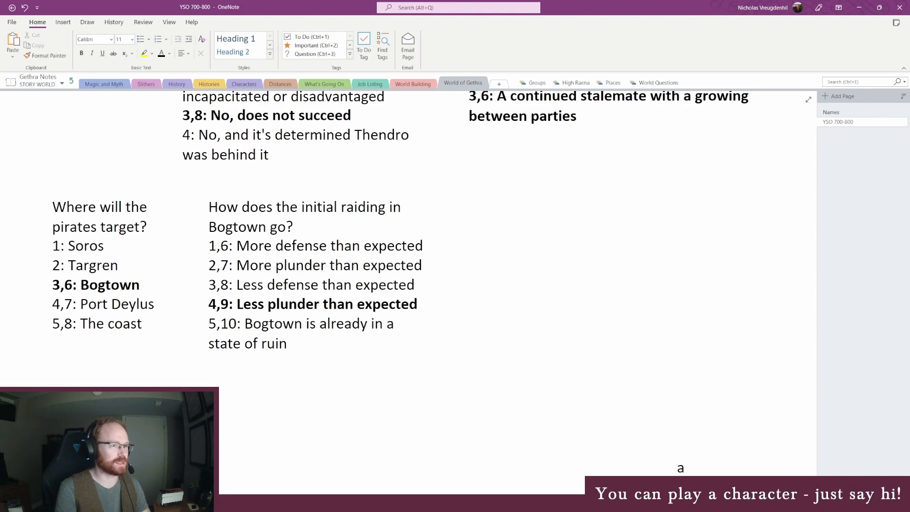
pyautogui.scroll(2, 499, 330)
pyautogui.scroll(-2, 514, 419)
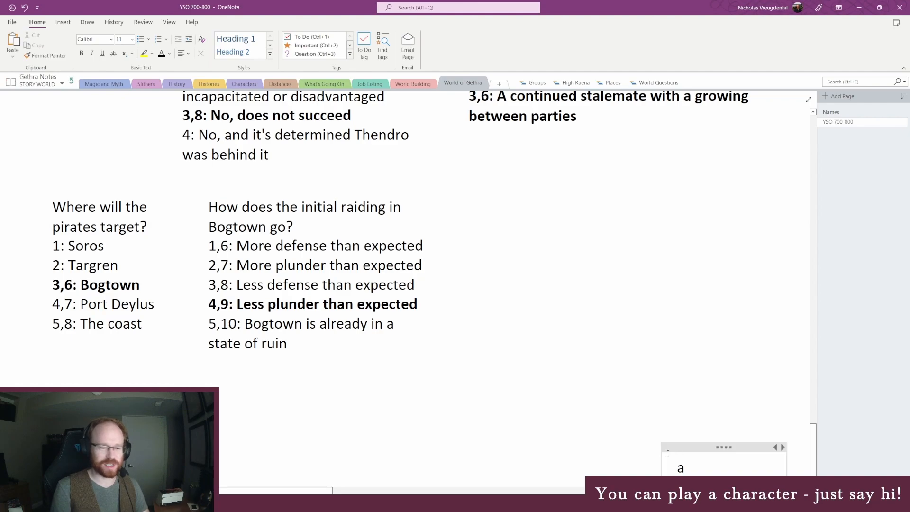
# - Delete the stray note containing only "a" near the end of the page
pyautogui.click(680, 448)
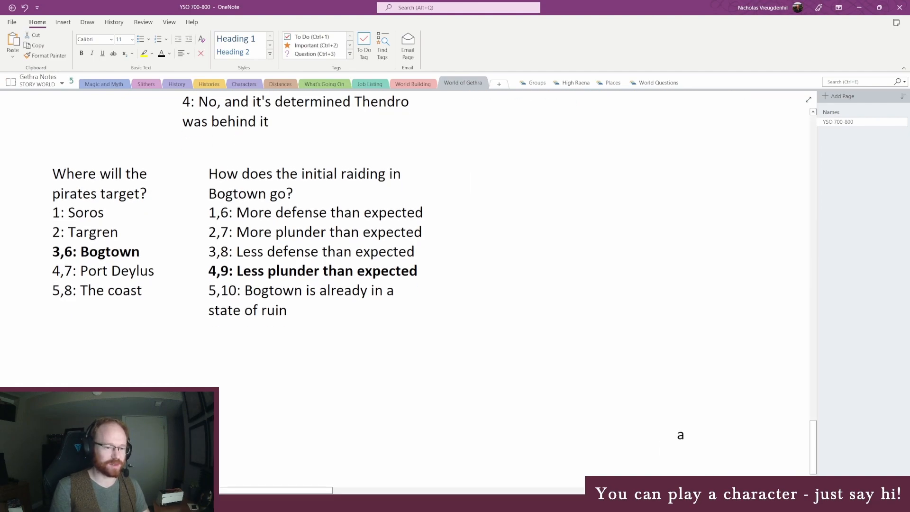
pyautogui.press('Delete')
# - Start a new note beside the Bogtown raiding note with the question "How does the Captain respond?"
pyautogui.scroll(3, 590, 383)
pyautogui.scroll(1, 590, 383)
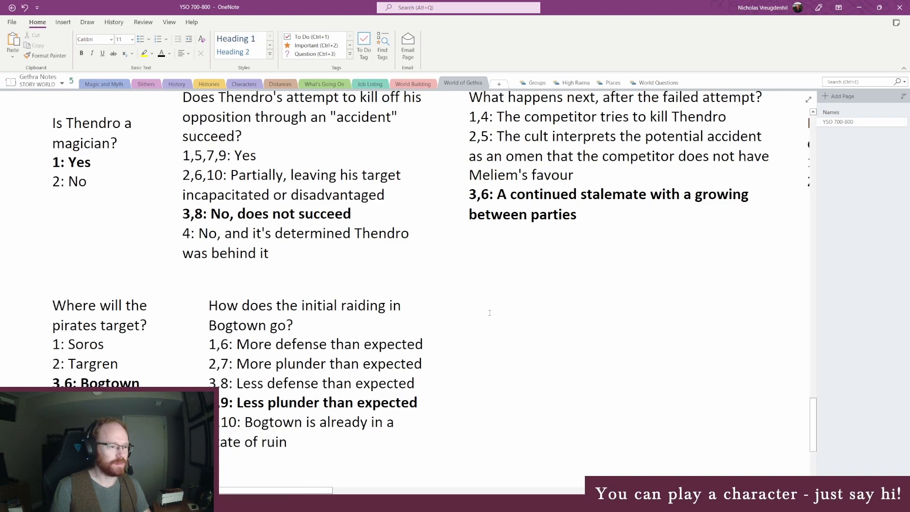
pyautogui.write('Ho')
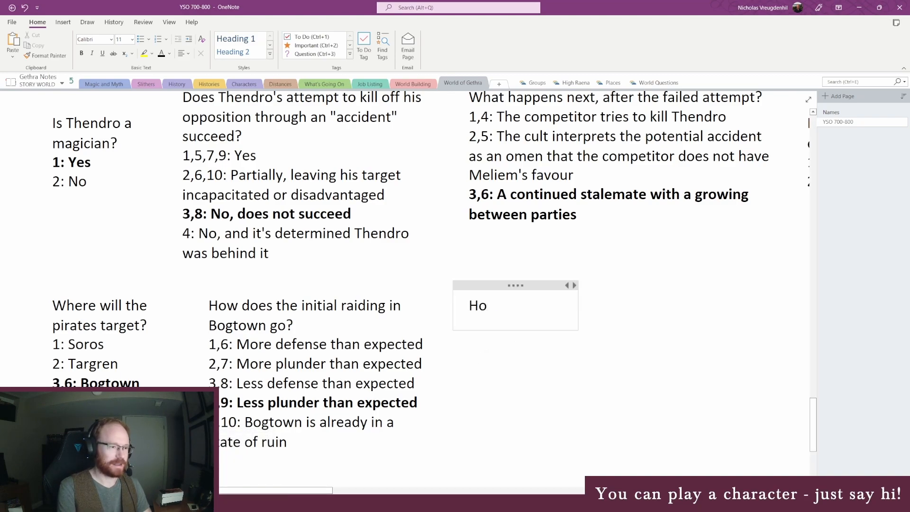
pyautogui.write('w does sth')
pyautogui.press('BackSpace')
pyautogui.press('BackSpace')
pyautogui.press('BackSpace')
pyautogui.press('BackSpace')
pyautogui.press('BackSpace')
pyautogui.write('s')
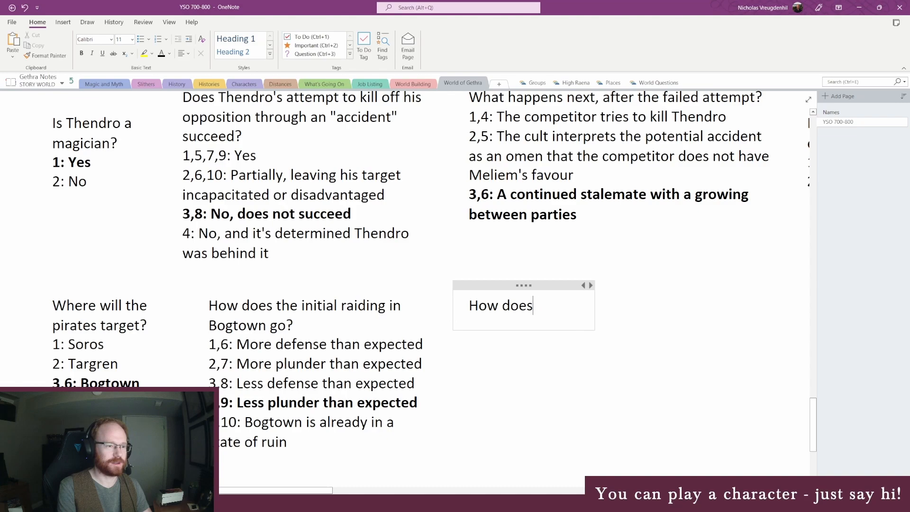
pyautogui.write(' the Captain')
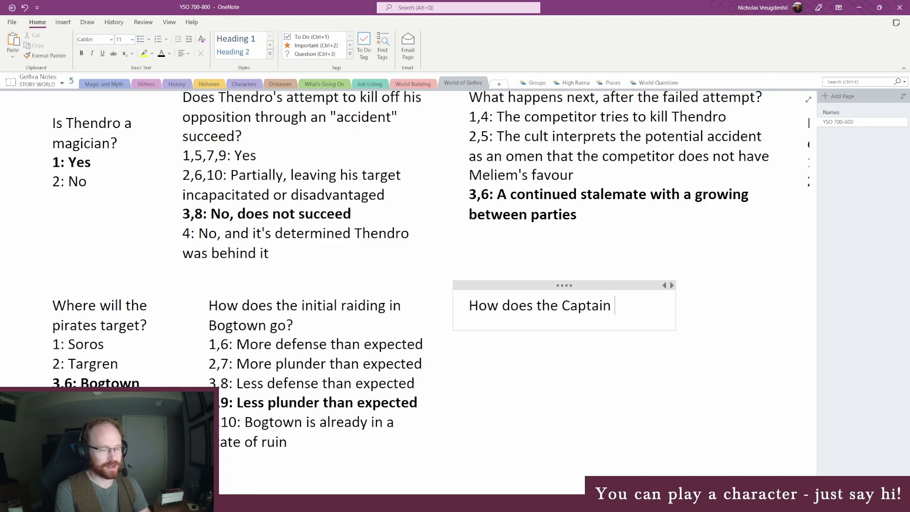
pyautogui.write('respond?')
# - Add the option "1: Tries to rein her in" below the Captain question
pyautogui.press('Return')
pyautogui.write('1')
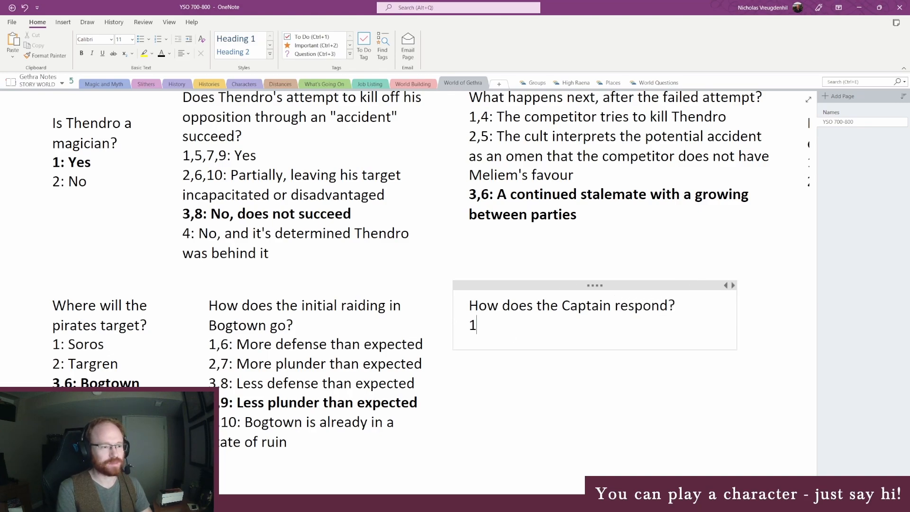
pyautogui.write(': Tries to re')
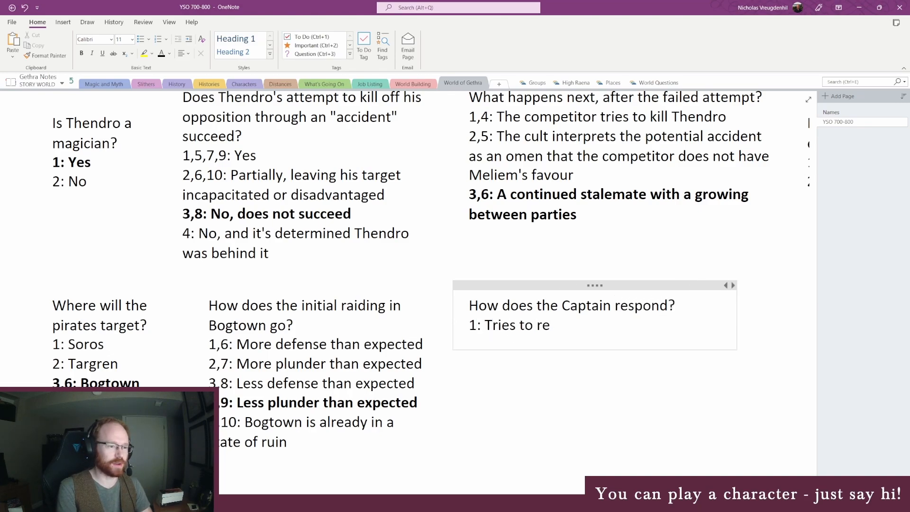
pyautogui.write('in her in')
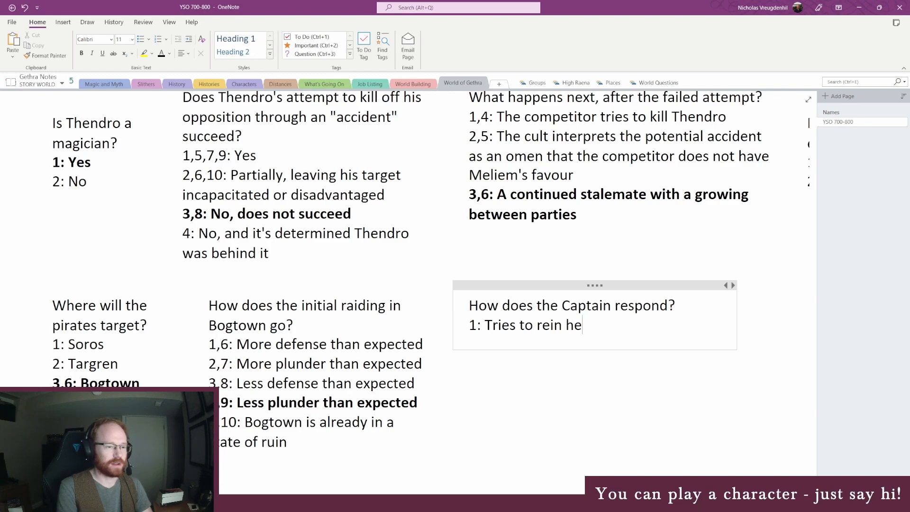
# - Begin a second option line with "2:" and move the Captain note slightly upward on the page
pyautogui.press('Return')
pyautogui.write('3')
pyautogui.press('BackSpace')
pyautogui.write('2:')
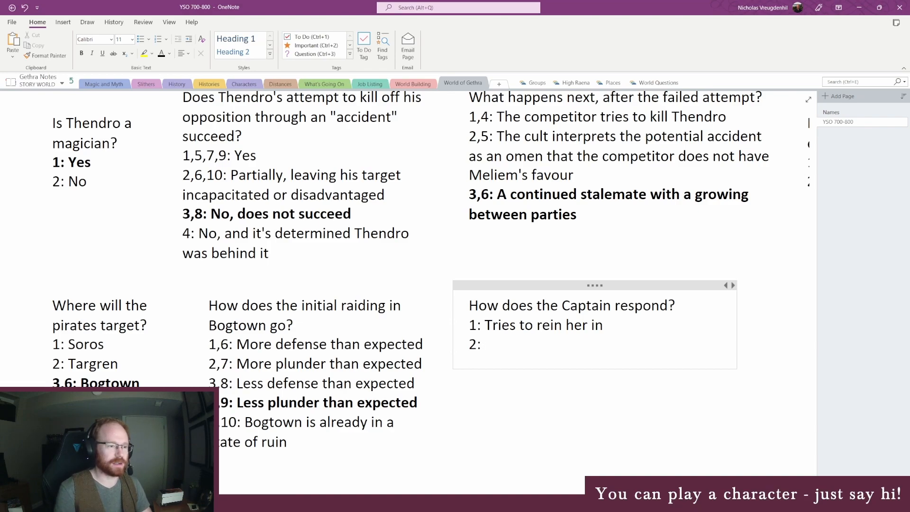
pyautogui.moveTo(540, 285); pyautogui.dragTo(543, 270)
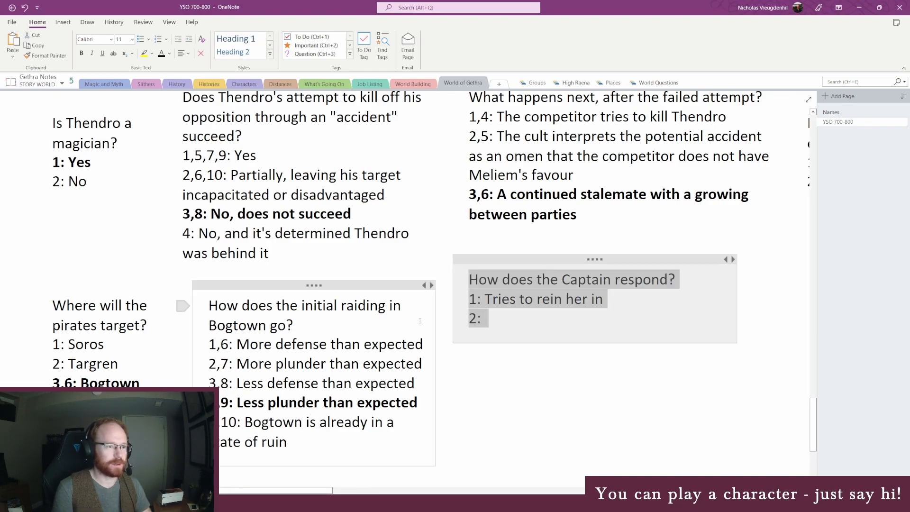
# - Complete option 2 of the Captain note with "The crew goes with it and joins in the bloodshed"
pyautogui.click(525, 319)
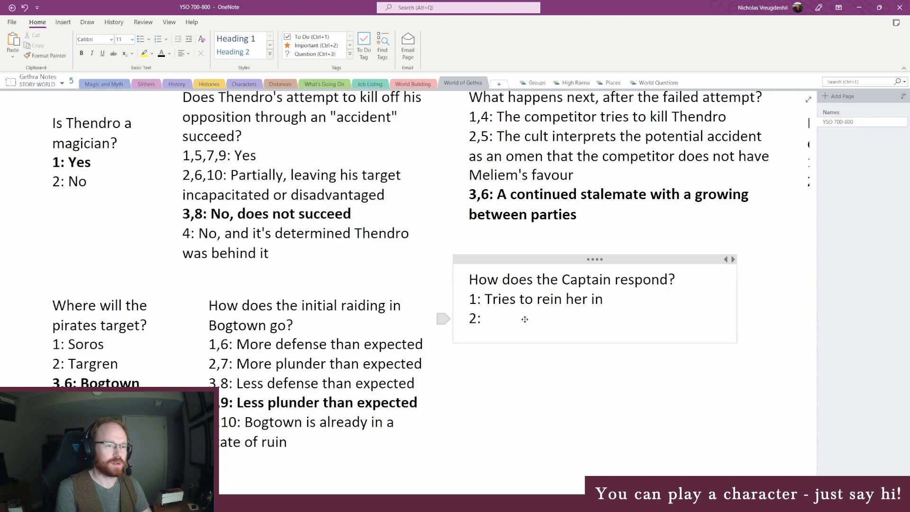
pyautogui.write('The crew g')
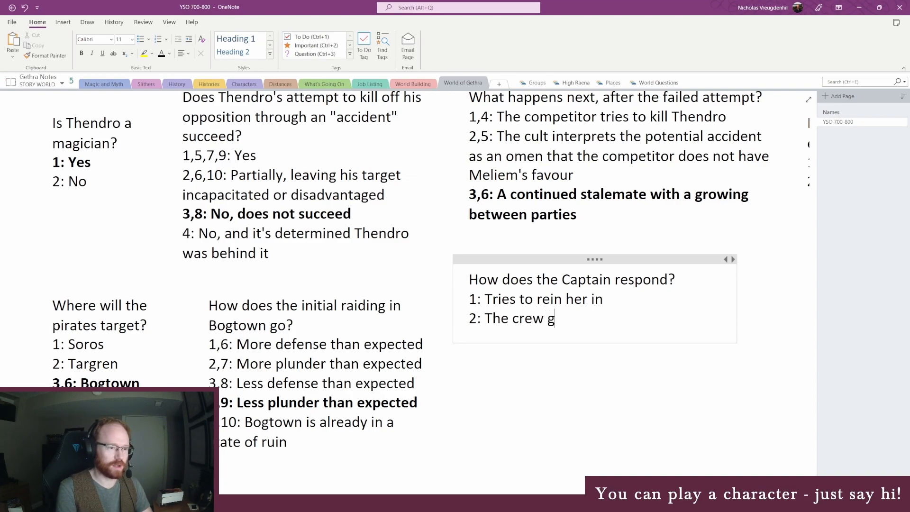
pyautogui.press('BackSpace')
pyautogui.write('g')
pyautogui.write('oes with it and joins in the blo')
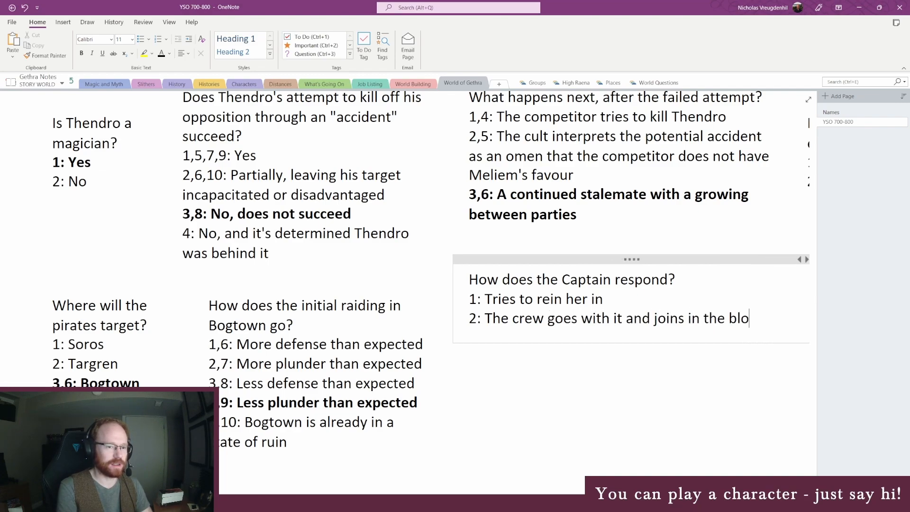
pyautogui.write('odshed')
pyautogui.press('BackSpace')
pyautogui.press('BackSpace')
pyautogui.press('BackSpace')
pyautogui.press('BackSpace')
pyautogui.write('shed')
# - Add the option "3: She just seems super fearsome and they're afraid of her" and narrow the Captain note so its long options wrap
pyautogui.press('Return')
pyautogui.write('3: ')
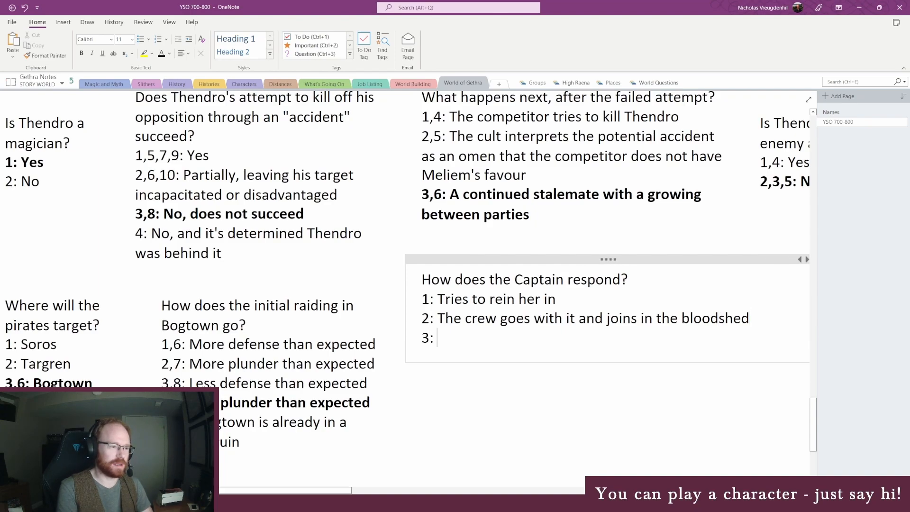
pyautogui.write('She just seemd')
pyautogui.press('BackSpace')
pyautogui.write("s super fearsome and they're im")
pyautogui.press('BackSpace')
pyautogui.press('BackSpace')
pyautogui.press('BackSpace')
pyautogui.press('BackSpace')
pyautogui.press('BackSpace')
pyautogui.press('BackSpace')
pyautogui.press('BackSpace')
pyautogui.press('BackSpace')
pyautogui.press('BackSpace')
pyautogui.press('BackSpace')
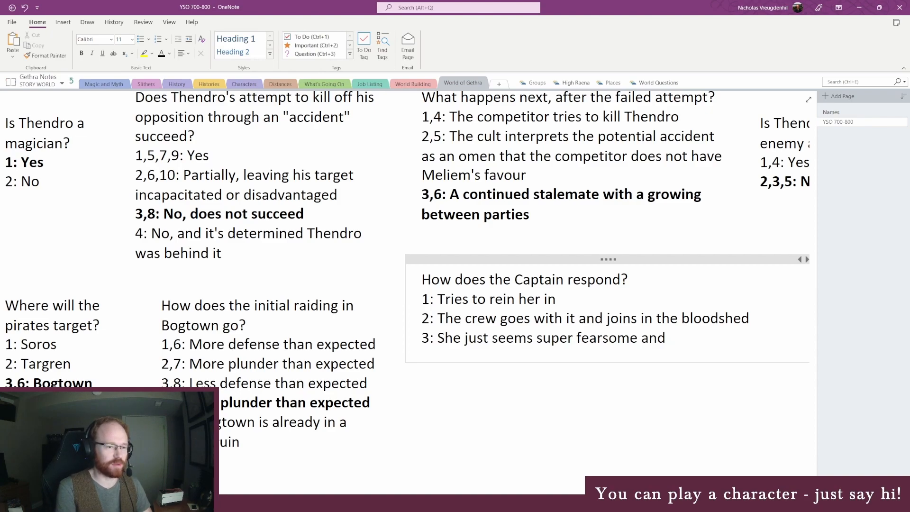
pyautogui.write('they')
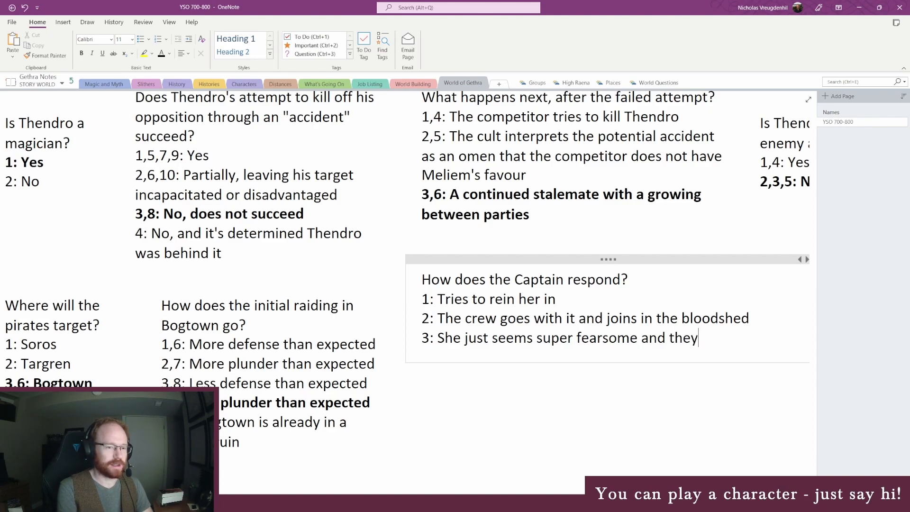
pyautogui.write("'re afraid of her")
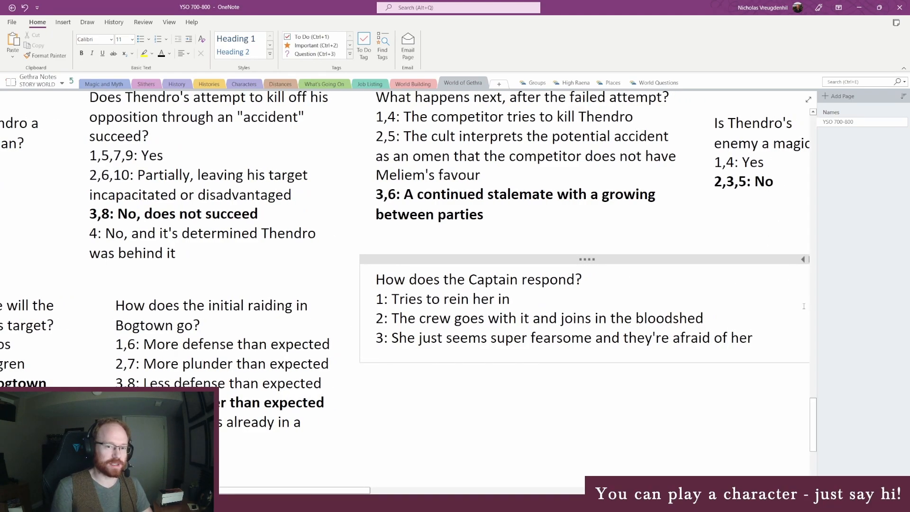
pyautogui.moveTo(810, 311); pyautogui.dragTo(604, 305)
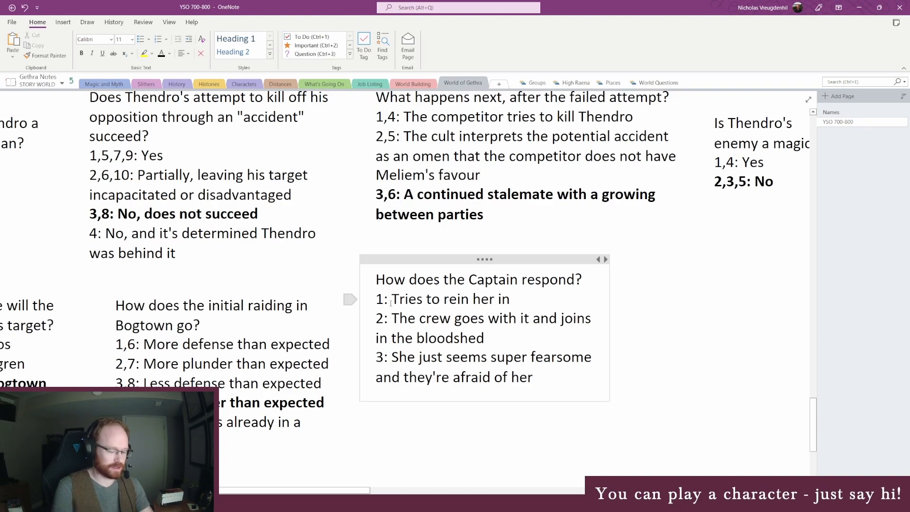
# - Extend the option numbers in the Captain note to "1,4", "2,5" and "3,6"
pyautogui.write(',4')
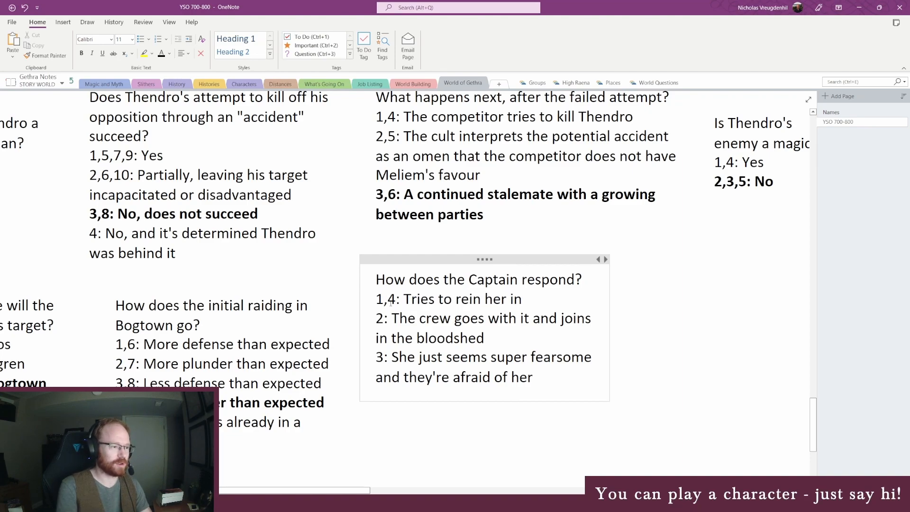
pyautogui.write(',5')
pyautogui.press('Down')
pyautogui.press('Down')
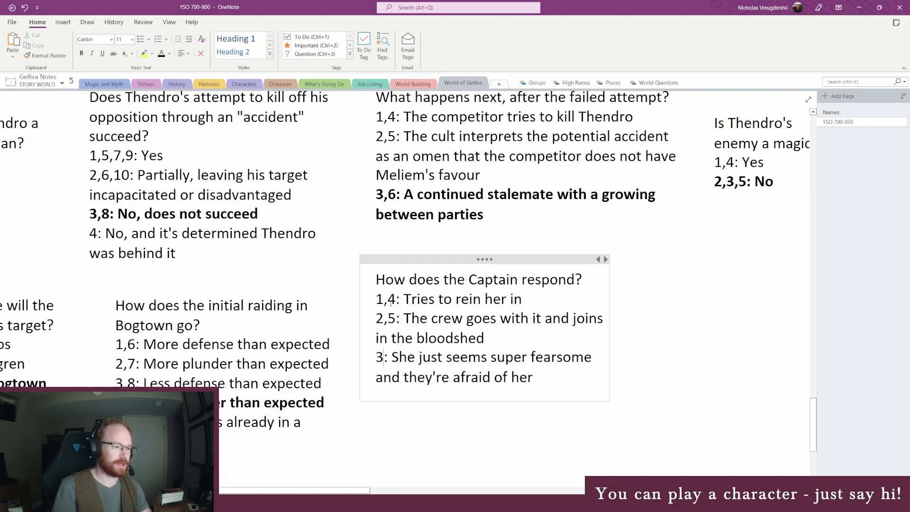
pyautogui.write(',6')
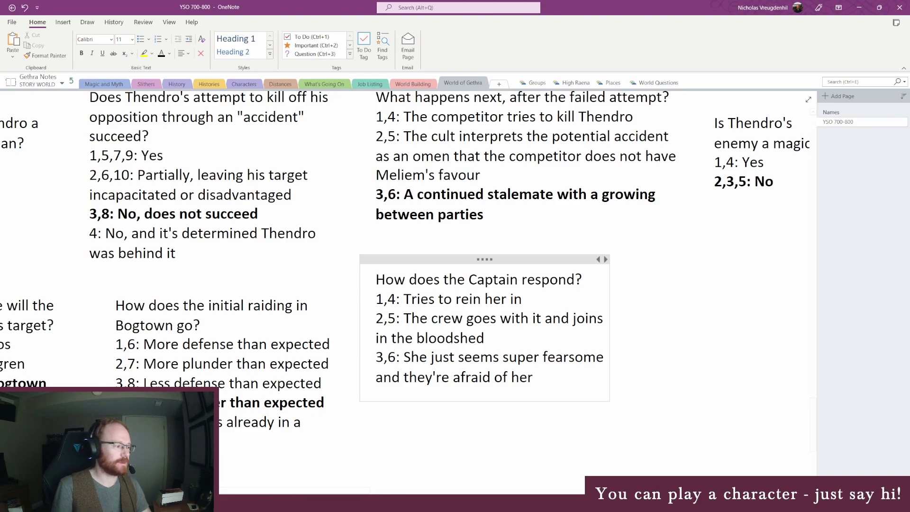
# - Switch to the browser's dice roller, move its window over the notes and remove the ten-sided die
pyautogui.click(196, 503)
pyautogui.click(234, 468)
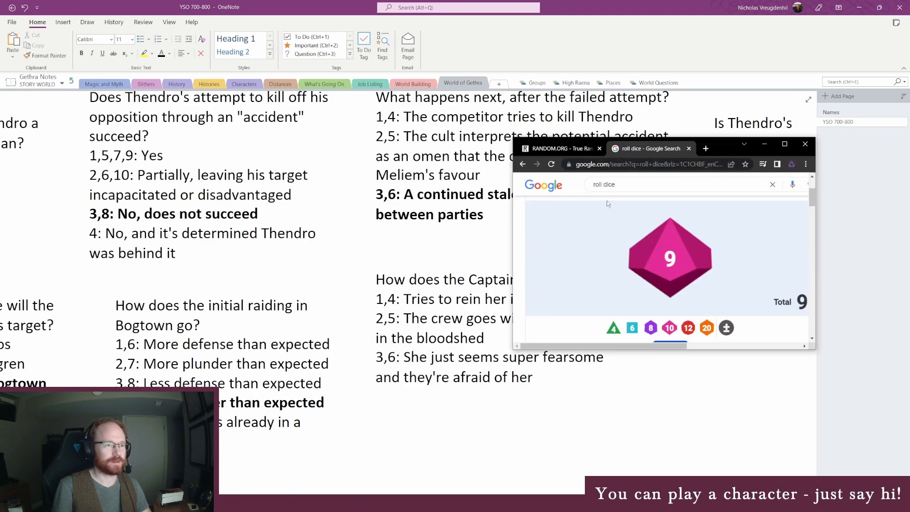
pyautogui.moveTo(715, 148); pyautogui.dragTo(228, 134)
pyautogui.click(222, 258)
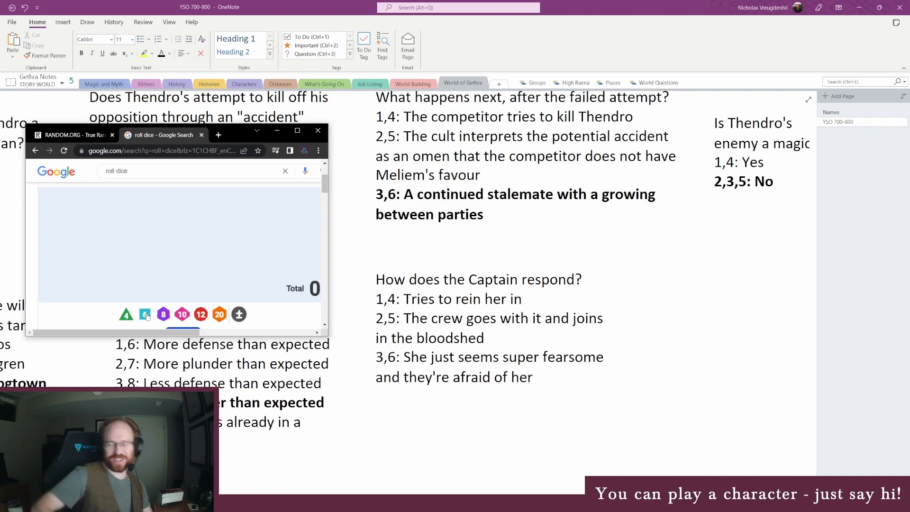
# - Add the option "7: Captain finds her a magnificent sight" at the end of the Captain note in OneNote
pyautogui.click(553, 369)
pyautogui.press('Return')
pyautogui.write('7:')
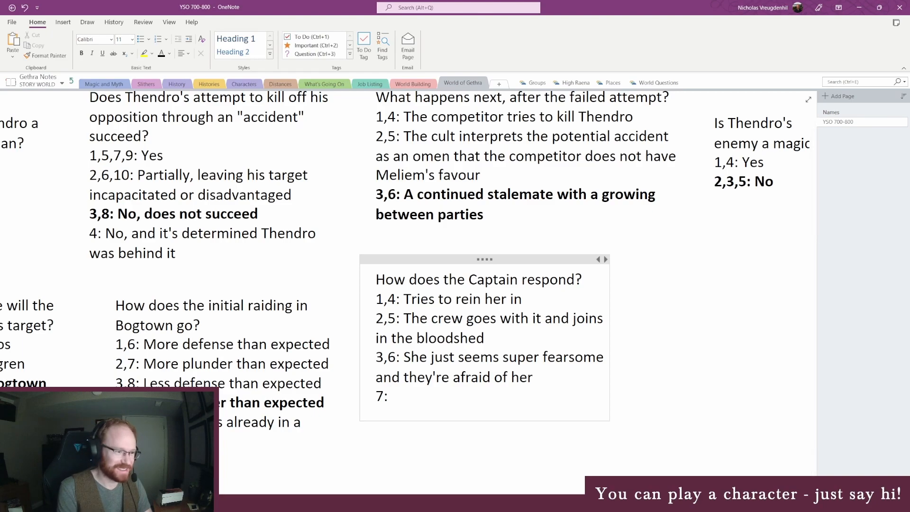
pyautogui.write(' Captain')
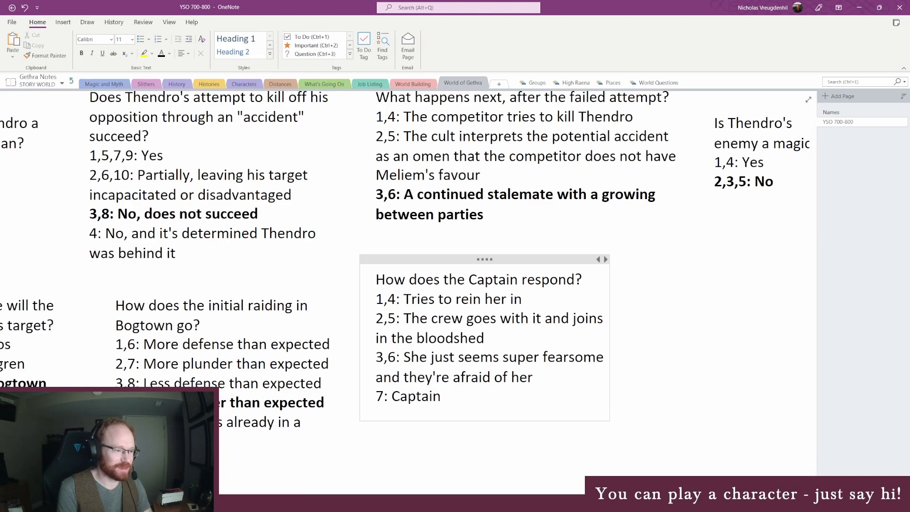
pyautogui.write(' find s her')
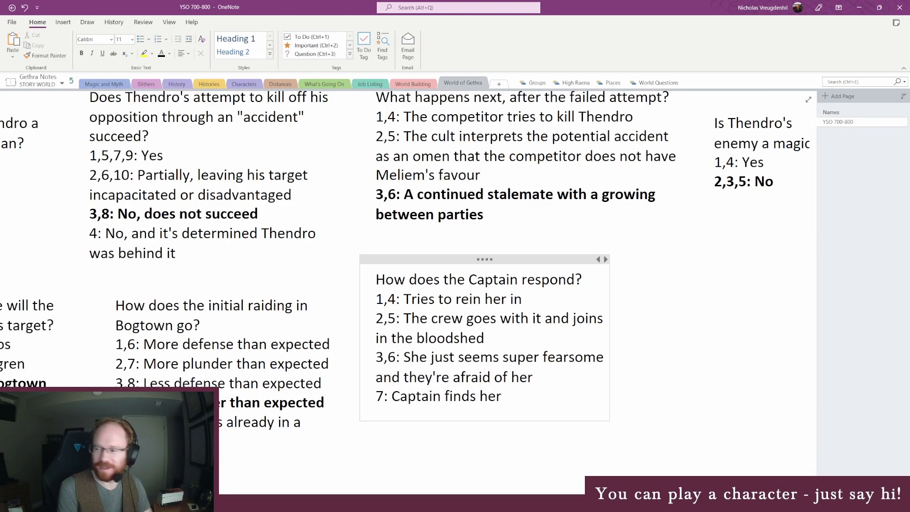
pyautogui.write(' a magnfi')
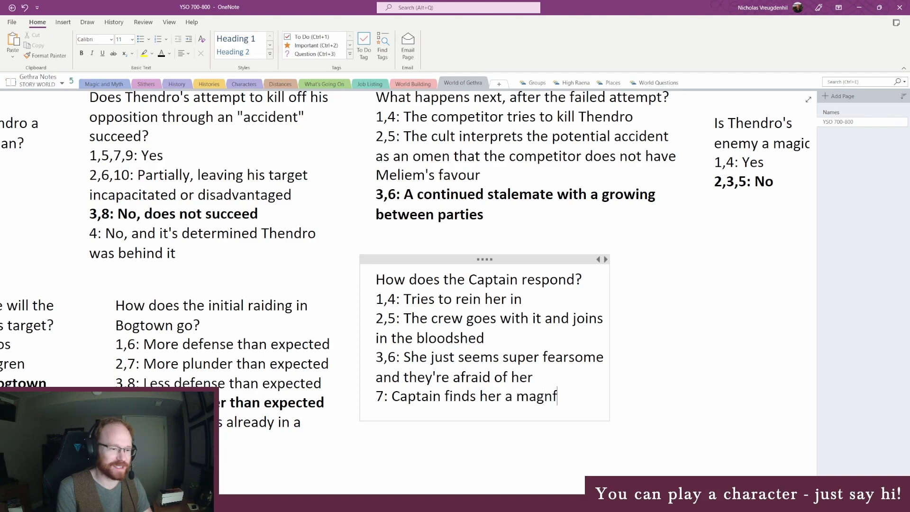
pyautogui.press('BackSpace')
pyautogui.press('BackSpace')
pyautogui.write('ific')
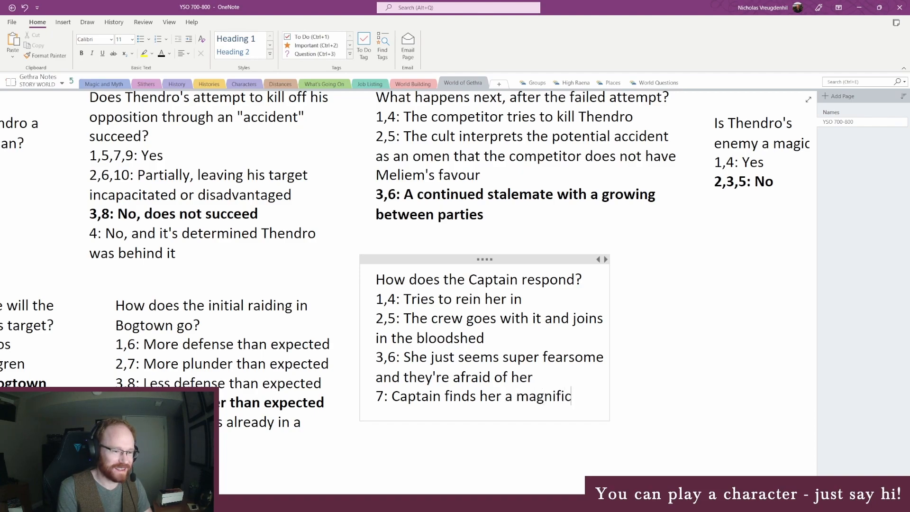
pyautogui.write('cent sight')
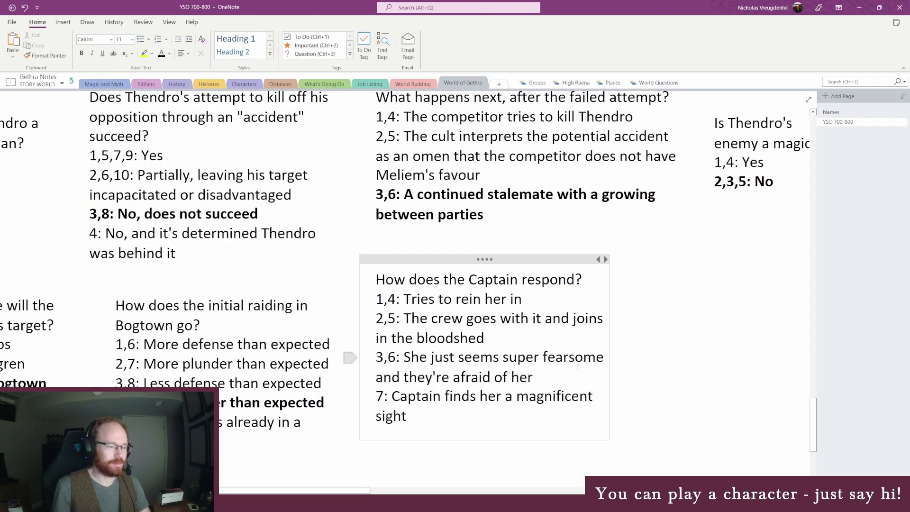
# - Generate a random number with a maximum of 7 on RANDOM.ORG in the browser
pyautogui.hotkey('alt', 'Tab')
pyautogui.click(77, 135)
pyautogui.moveTo(245, 241); pyautogui.dragTo(170, 240)
pyautogui.write('7')
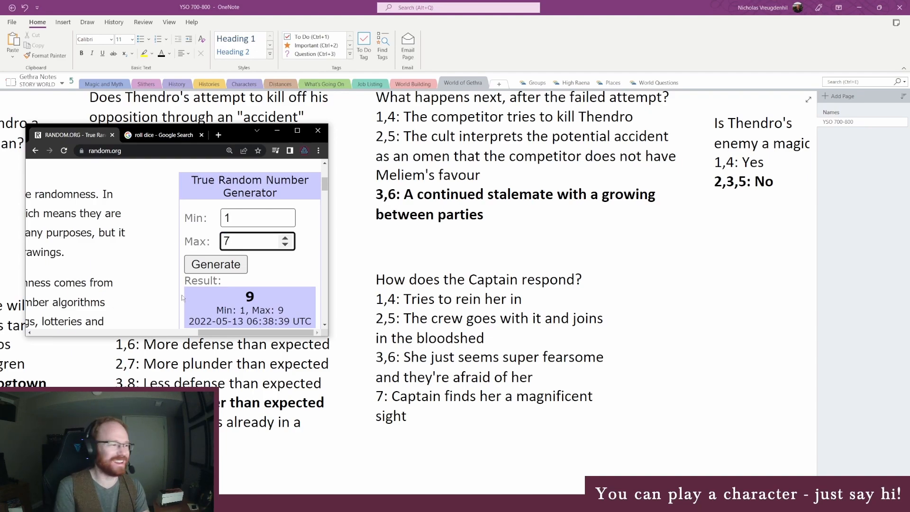
pyautogui.press('Return')
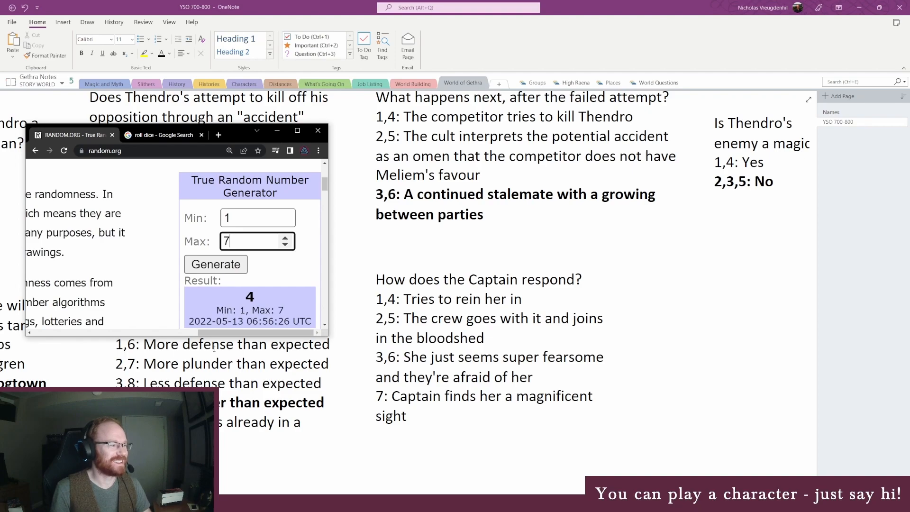
# - Bold the option "1,4: Tries to rein her in" in the OneNote Captain note
pyautogui.click(413, 298)
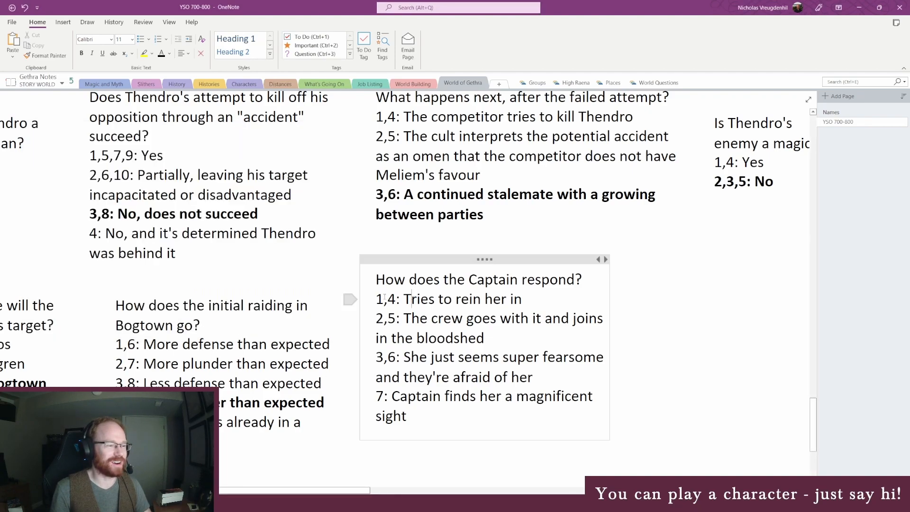
pyautogui.click(349, 299)
pyautogui.hotkey('ctrl', 'b')
pyautogui.click(458, 261)
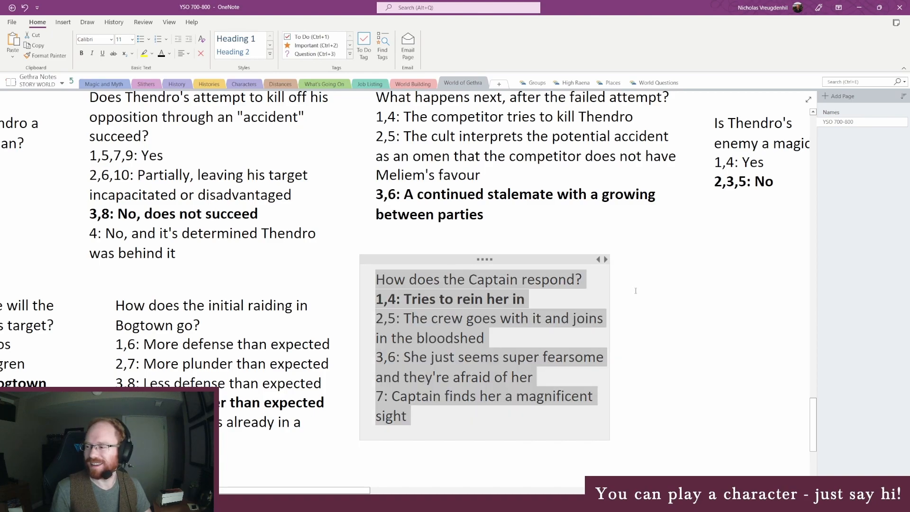
pyautogui.click(654, 288)
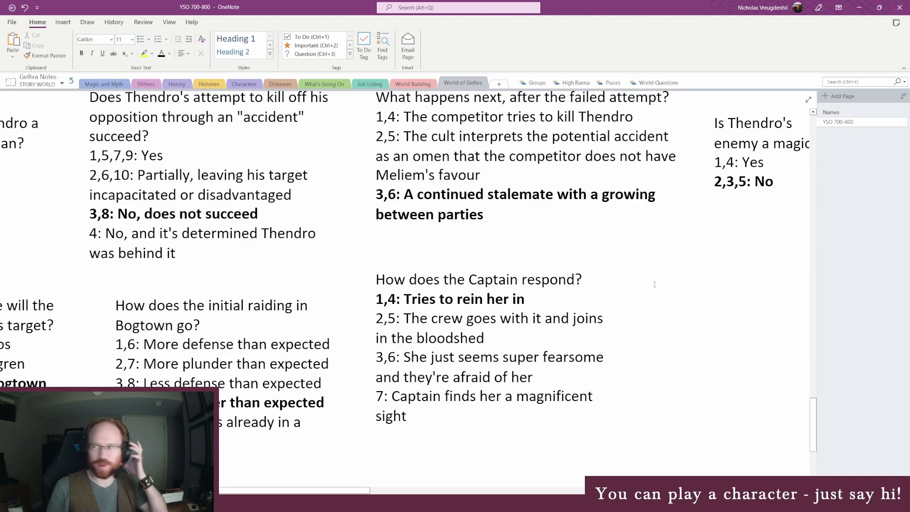
# - Move the Captain note down level with the Bogtown raid note and narrow it slightly
pyautogui.moveTo(369, 491); pyautogui.dragTo(417, 492)
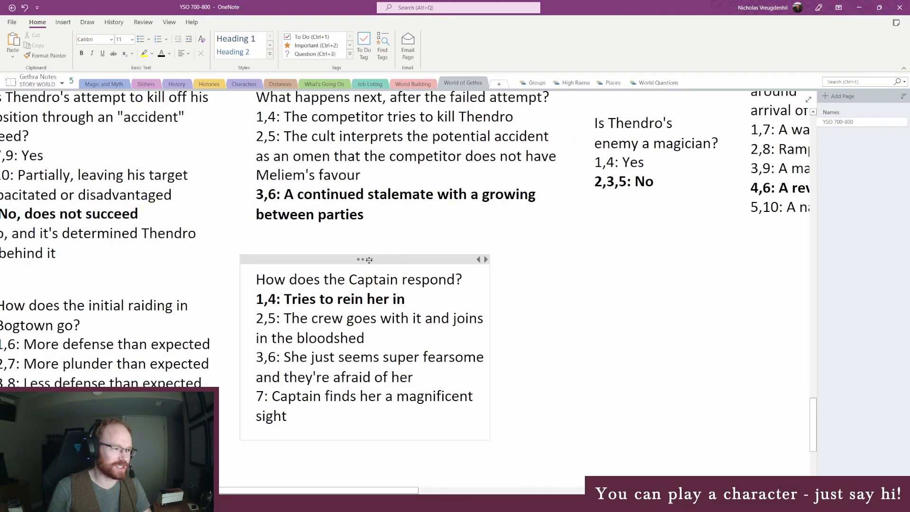
pyautogui.moveTo(369, 273); pyautogui.dragTo(368, 277)
pyautogui.click(591, 384)
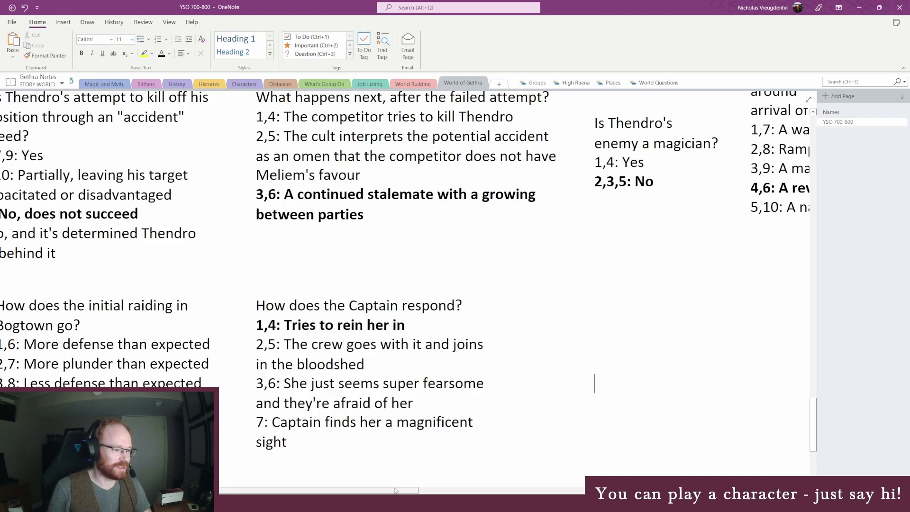
pyautogui.moveTo(409, 492); pyautogui.dragTo(415, 492)
pyautogui.scroll(-2, 489, 392)
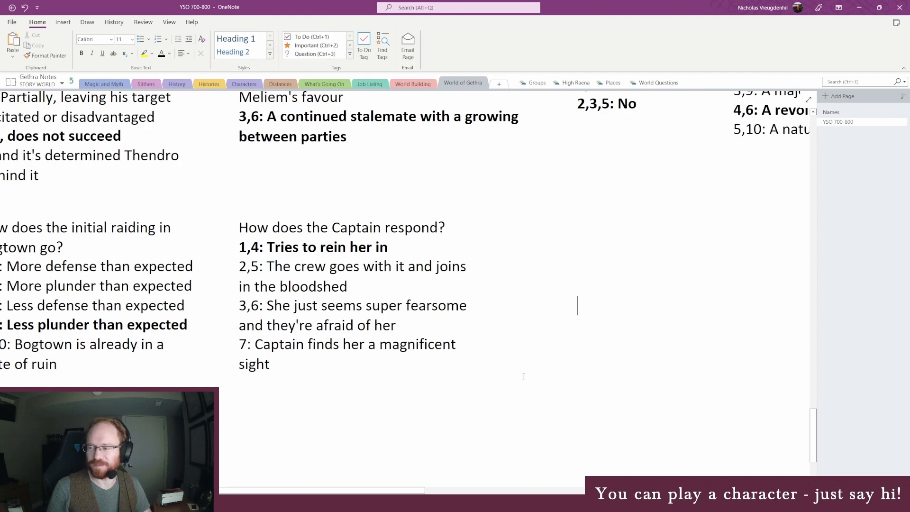
pyautogui.moveTo(472, 272); pyautogui.dragTo(471, 272)
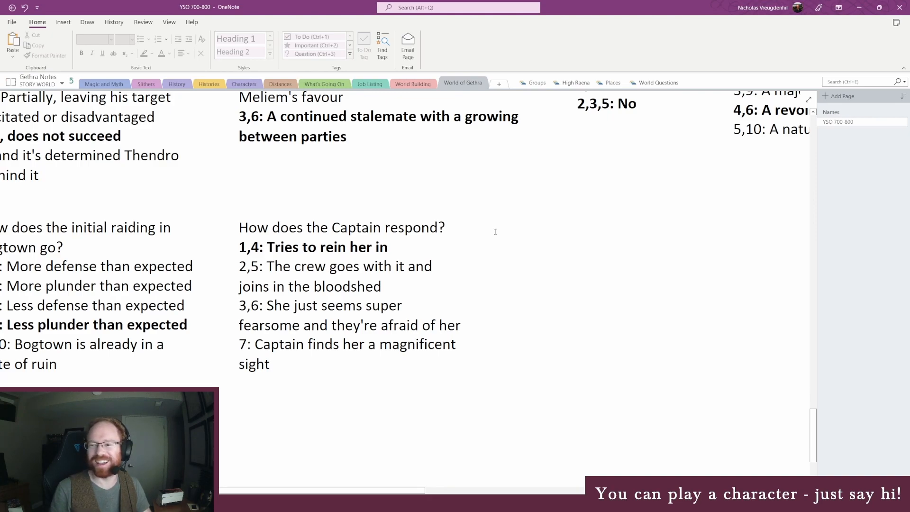
pyautogui.click(525, 252)
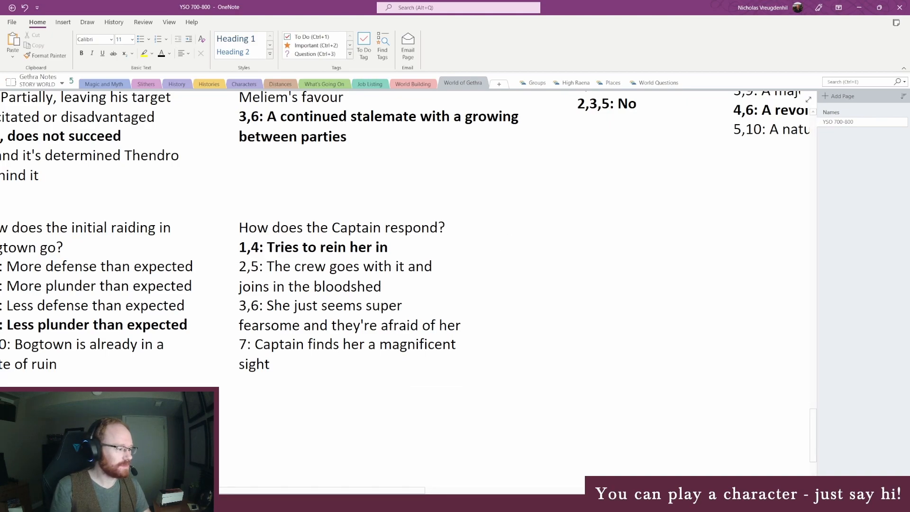
# - Switch to the World Anvil character article and add "Indeed, their raids were successful." to the end of the 735 paragraph
pyautogui.moveTo(224, 503)
pyautogui.click(157, 462)
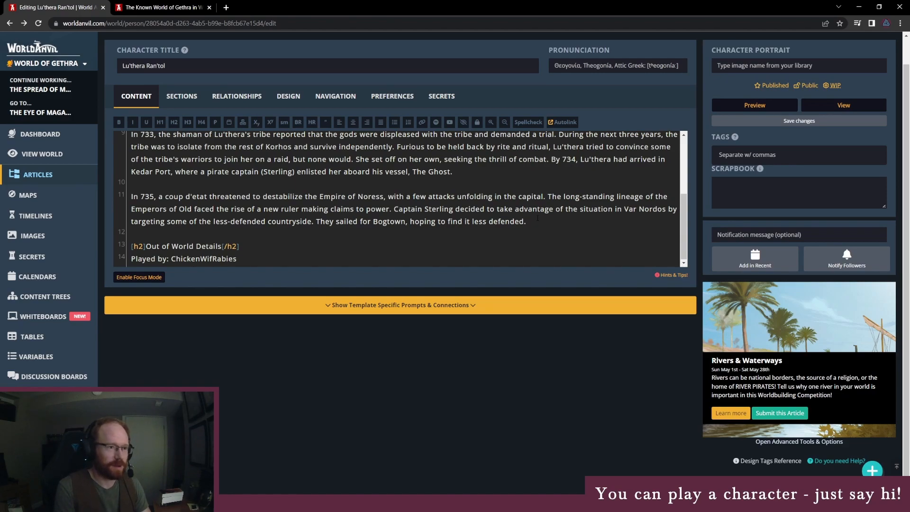
pyautogui.write('Indeed, they were')
pyautogui.press('BackSpace')
pyautogui.press('BackSpace')
pyautogui.press('BackSpace')
pyautogui.press('BackSpace')
pyautogui.press('BackSpace')
pyautogui.press('BackSpace')
pyautogui.write('ir raids wer esucc')
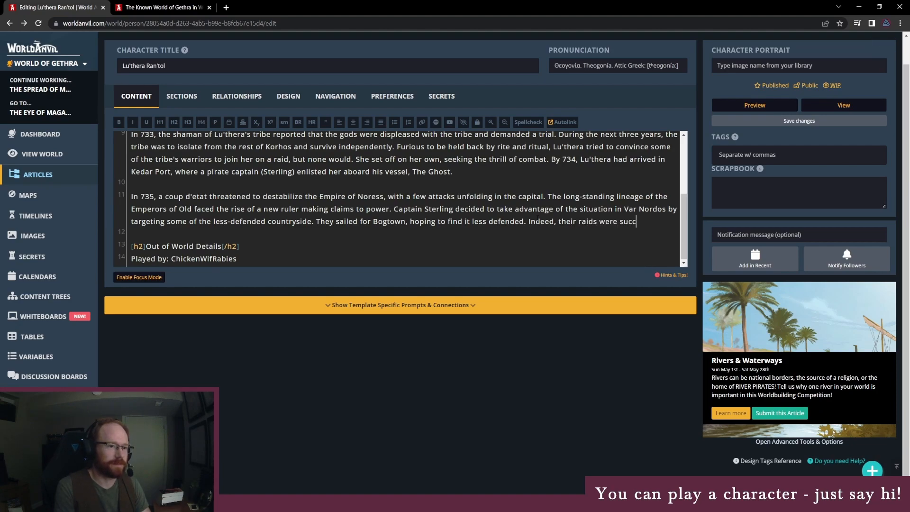
pyautogui.write('essful, however')
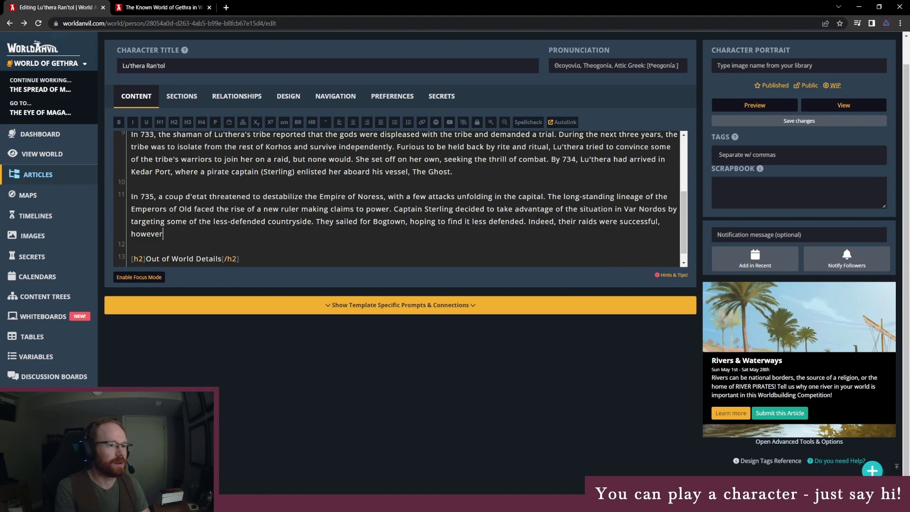
pyautogui.press('BackSpace')
pyautogui.press('BackSpace')
pyautogui.press('BackSpace')
pyautogui.press('BackSpace')
pyautogui.press('BackSpace')
pyautogui.press('BackSpace')
pyautogui.press('BackSpace')
pyautogui.press('BackSpace')
pyautogui.press('BackSpace')
pyautogui.write('. ')
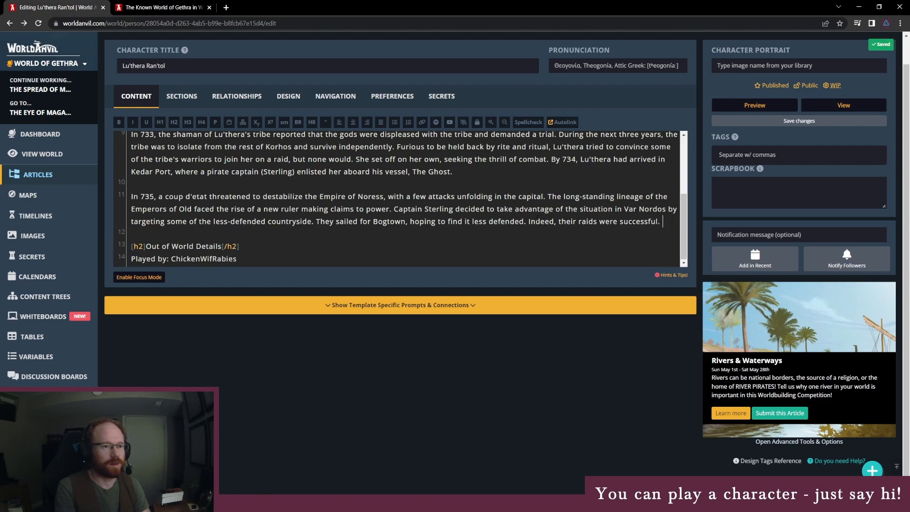
# - Begin the following sentence with "However, during the raid, Lu'thera entered her customary berserker rage"
pyautogui.write('However, dur')
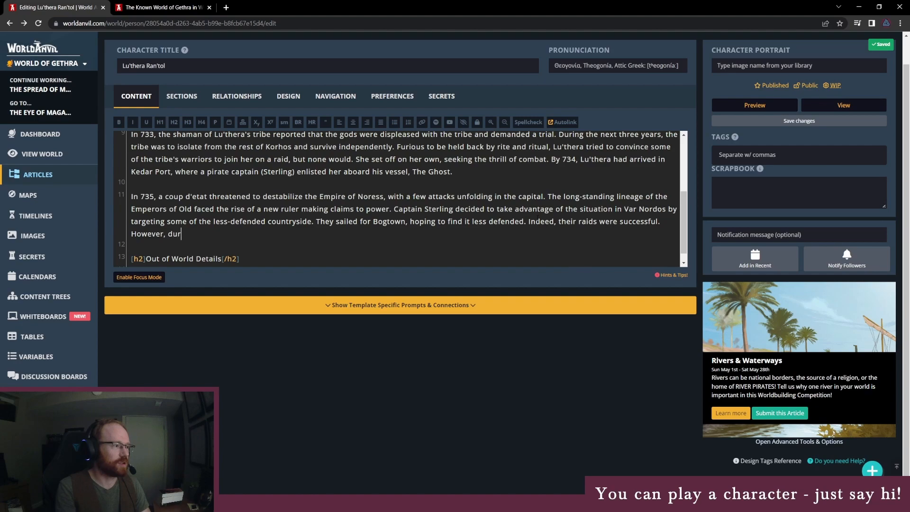
pyautogui.write('ing the raid')
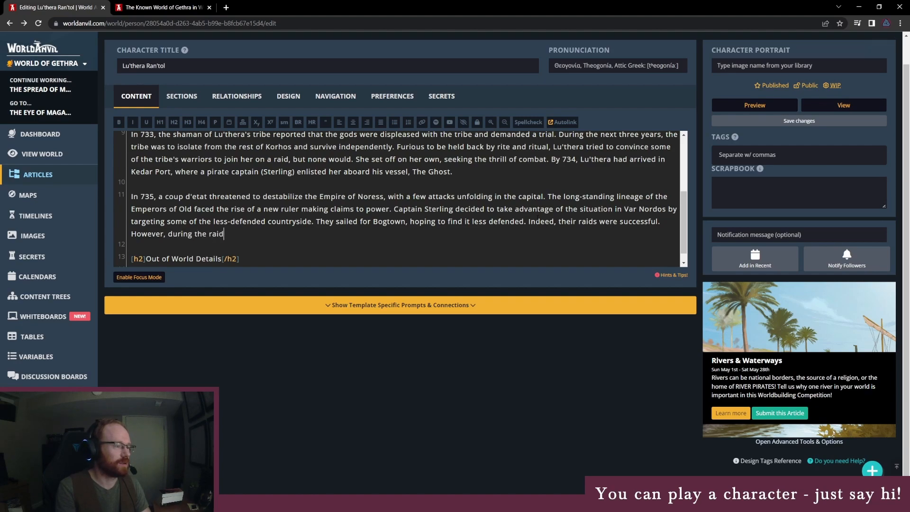
pyautogui.write(", Lu'thera entered her customary ")
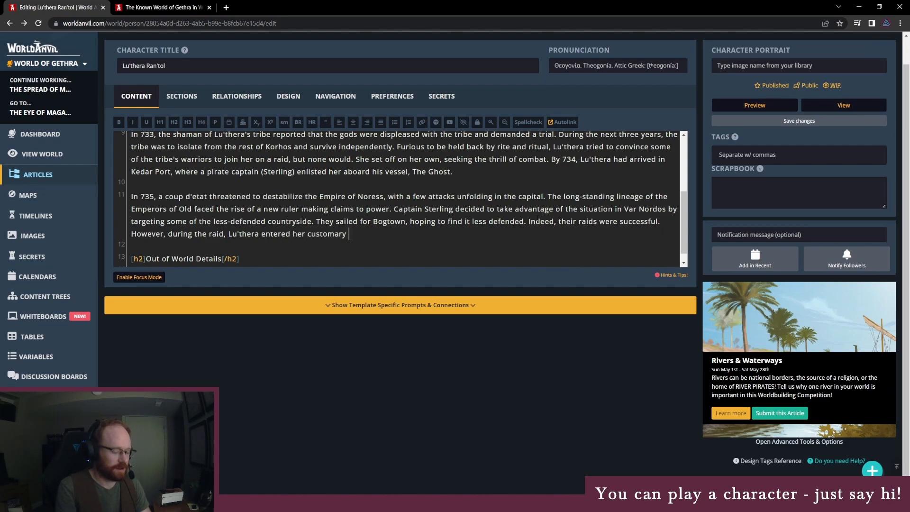
pyautogui.write('berserker rage')
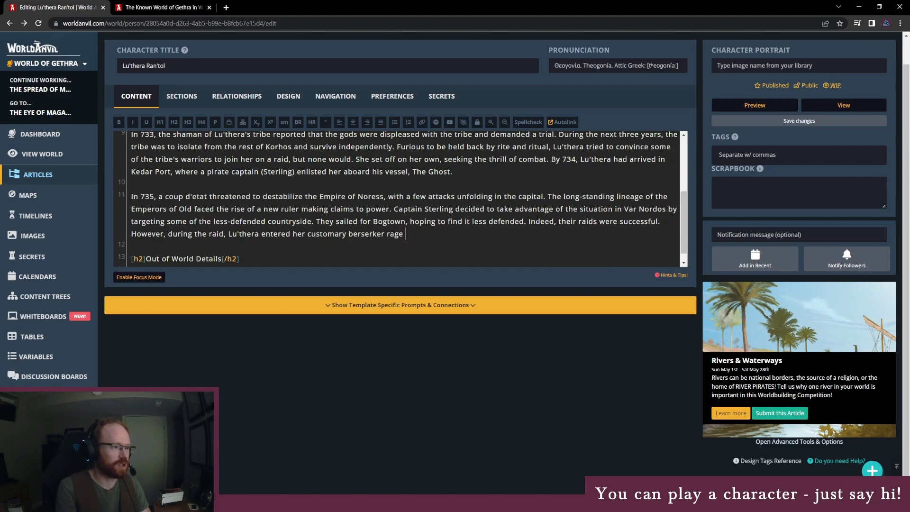
# - Continue the berserker rage sentence with "only to be dialed in by Captain Sterling to prevent"
pyautogui.write(' on')
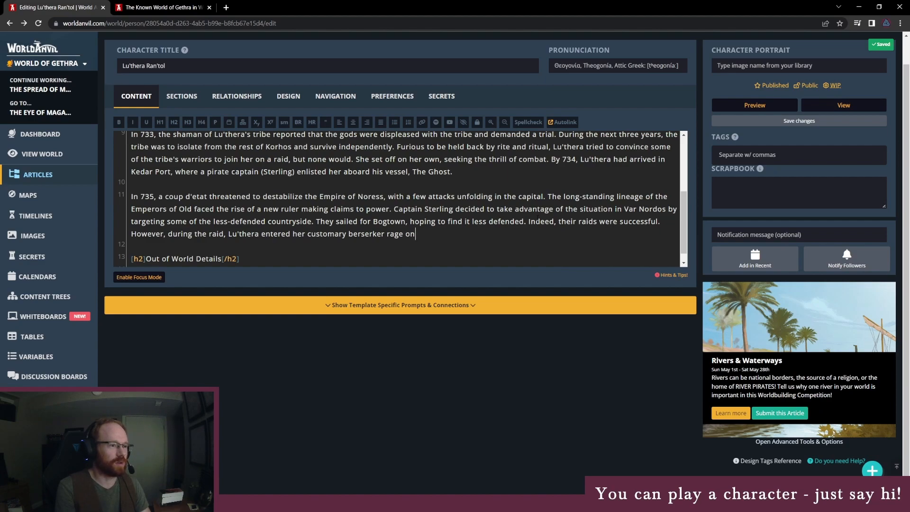
pyautogui.write('ly to be dialed by')
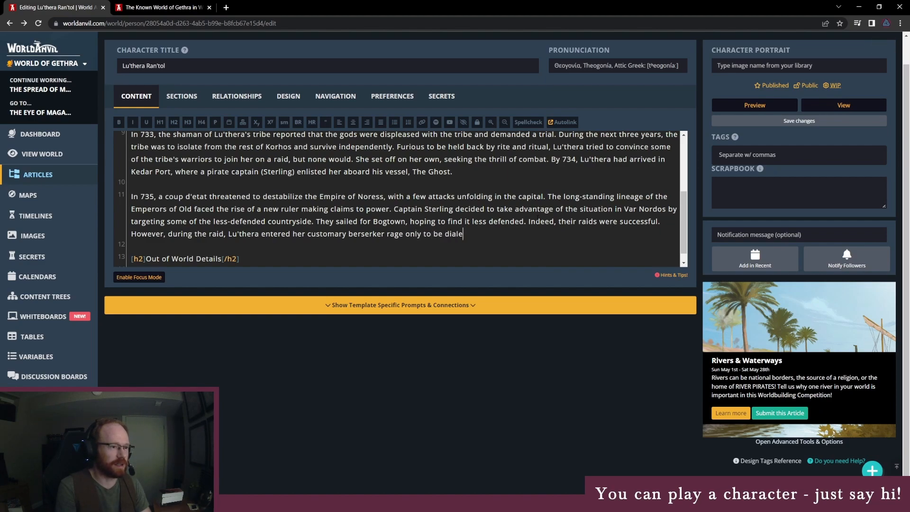
pyautogui.press('BackSpace')
pyautogui.write('in by the')
pyautogui.press('BackSpace')
pyautogui.press('BackSpace')
pyautogui.press('BackSpace')
pyautogui.write('Captain Ste')
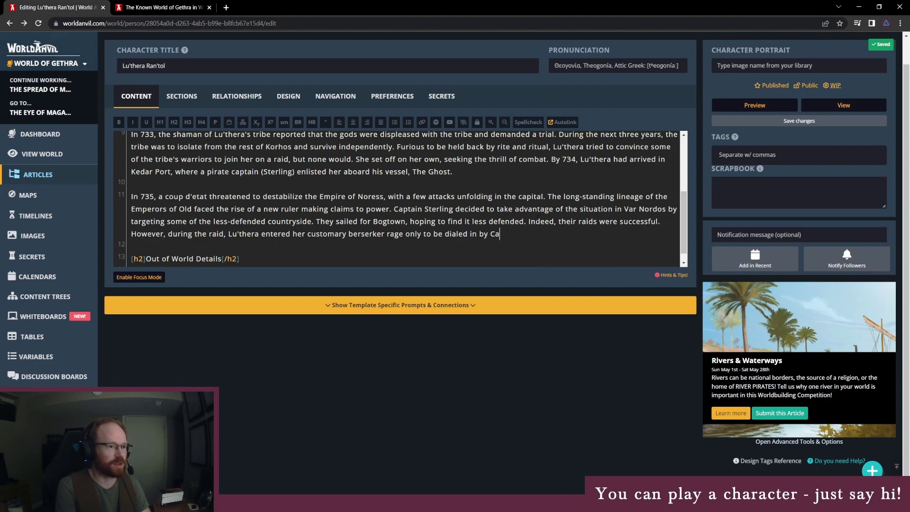
pyautogui.write('rling to prevent')
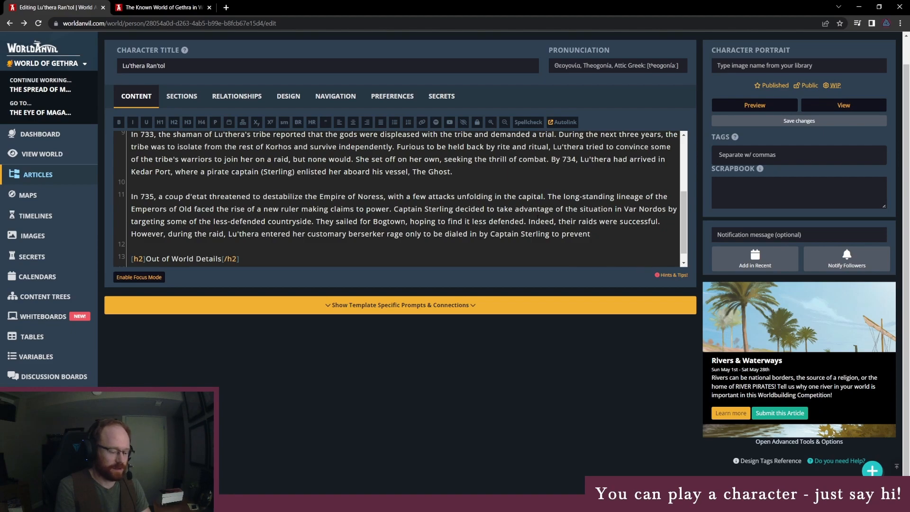
# - Finish the Captain Sterling sentence with "excess bloodshed (and a retalatory bounty)."
pyautogui.write(' excess bloodhs')
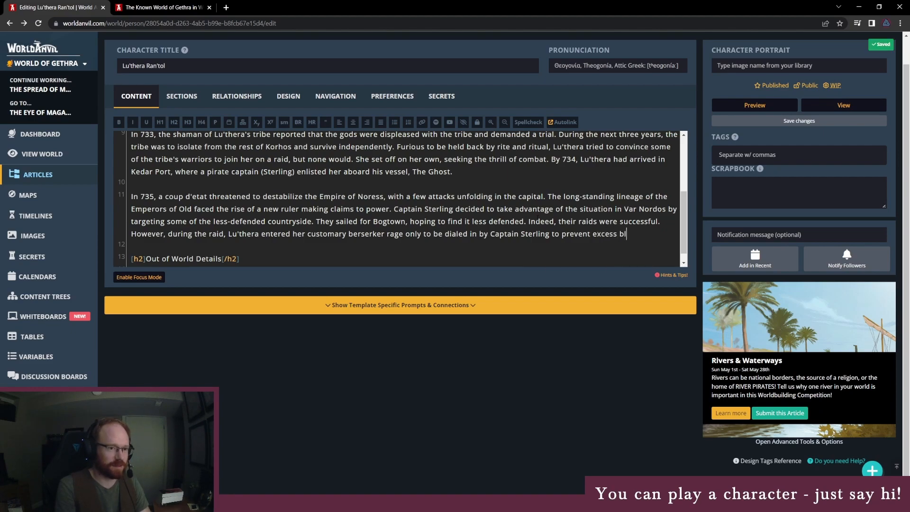
pyautogui.press('BackSpace')
pyautogui.press('BackSpace')
pyautogui.write('shet ')
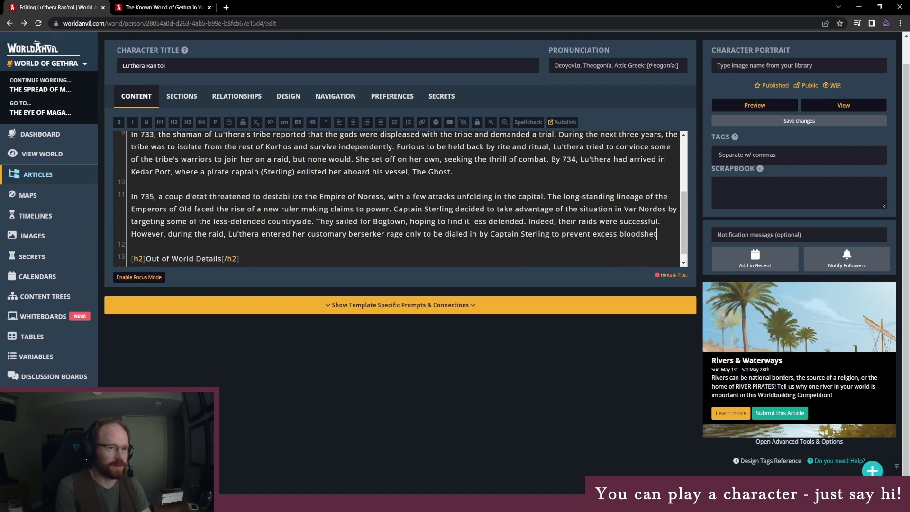
pyautogui.press('BackSpace')
pyautogui.press('BackSpace')
pyautogui.write('d (and retal')
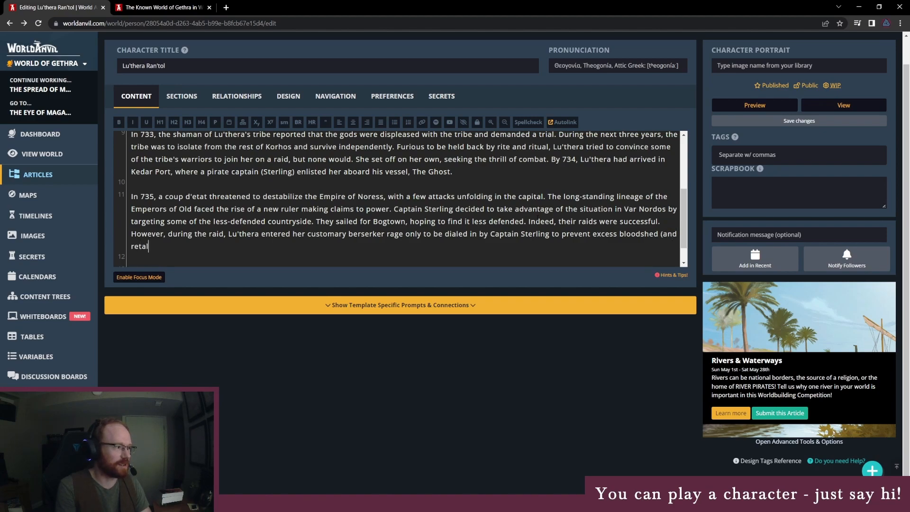
pyautogui.write('iation from')
pyautogui.press('BackSpace')
pyautogui.press('BackSpace')
pyautogui.press('BackSpace')
pyautogui.press('BackSpace')
pyautogui.press('BackSpace')
pyautogui.press('BackSpace')
pyautogui.press('BackSpace')
pyautogui.press('BackSpace')
pyautogui.press('BackSpace')
pyautogui.press('BackSpace')
pyautogui.press('BackSpace')
pyautogui.press('BackSpace')
pyautogui.press('BackSpace')
pyautogui.press('BackSpace')
pyautogui.write('a retala')
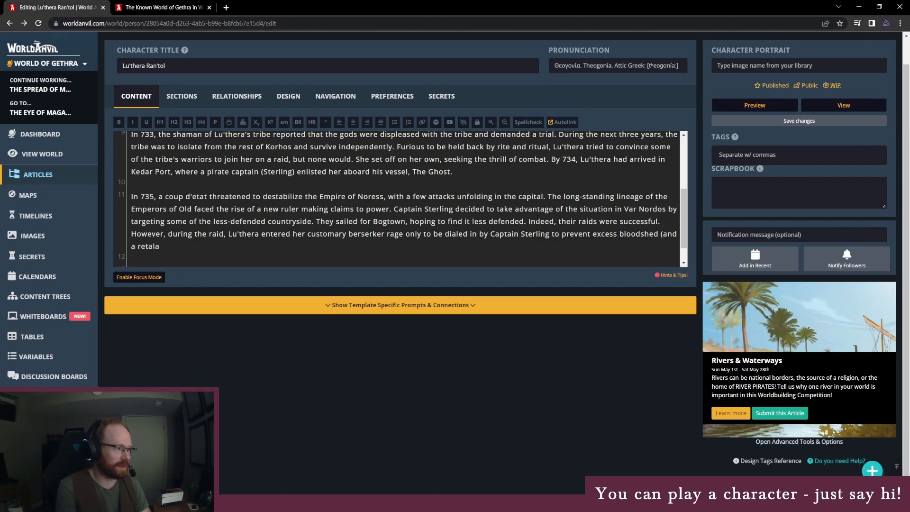
pyautogui.press('BackSpace')
pyautogui.write('atory bounty).')
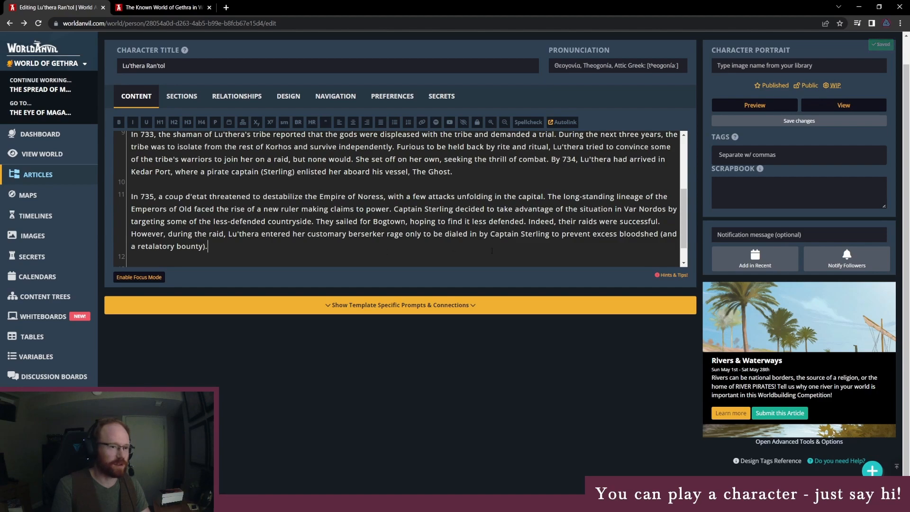
# - Replace "dialed in" with "called off" in the berserker rage sentence and save the character article
pyautogui.moveTo(468, 234); pyautogui.dragTo(443, 233)
pyautogui.write('called off')
pyautogui.press('Delete')
pyautogui.press('Delete')
pyautogui.press('Delete')
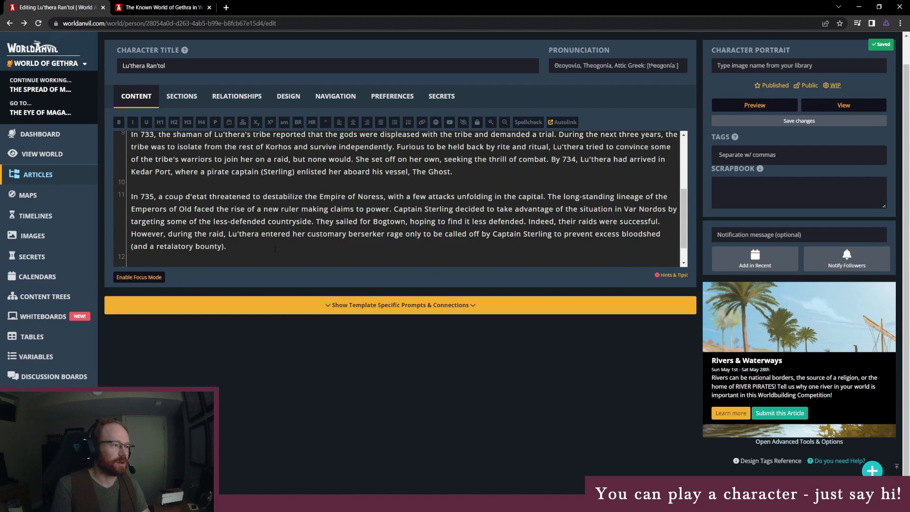
pyautogui.click(266, 226)
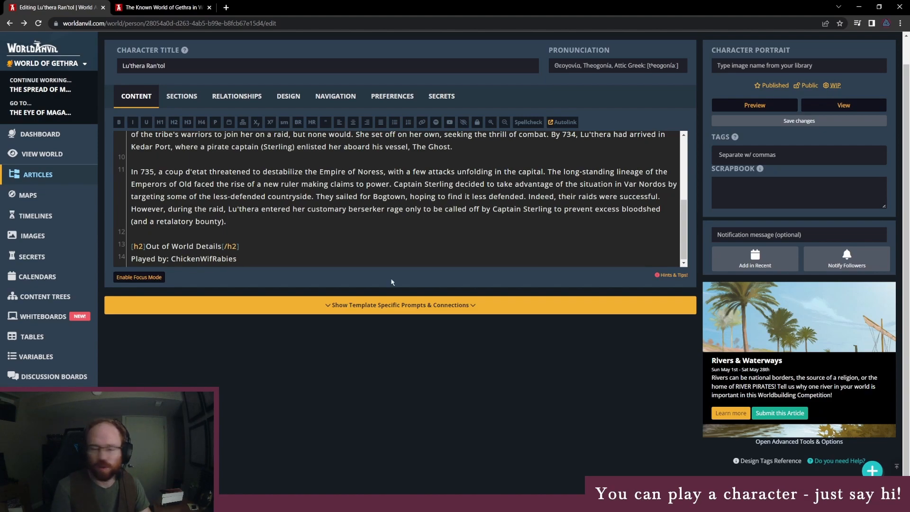
pyautogui.scroll(2, 248, 252)
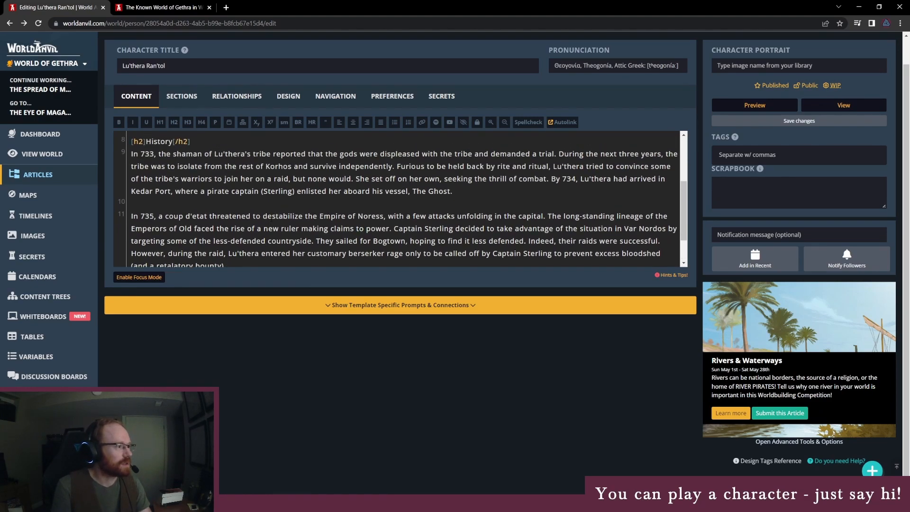
pyautogui.scroll(-2, 275, 218)
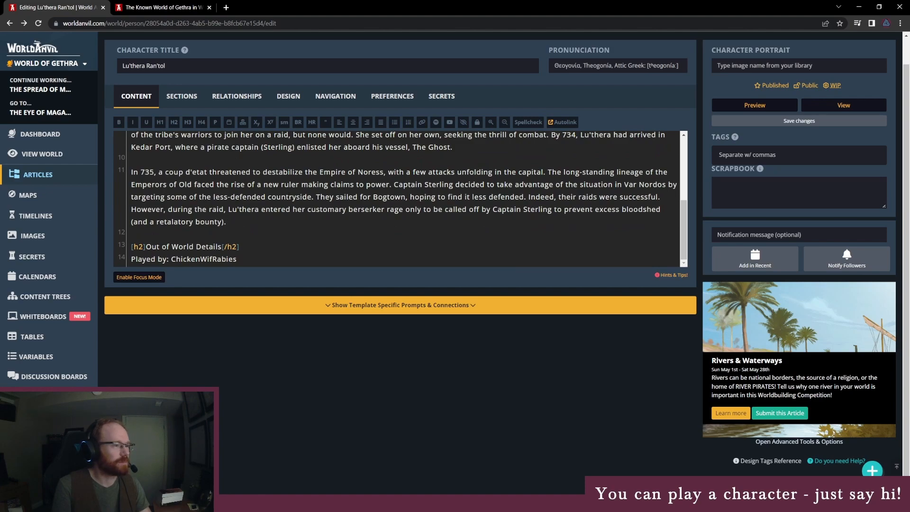
pyautogui.click(797, 121)
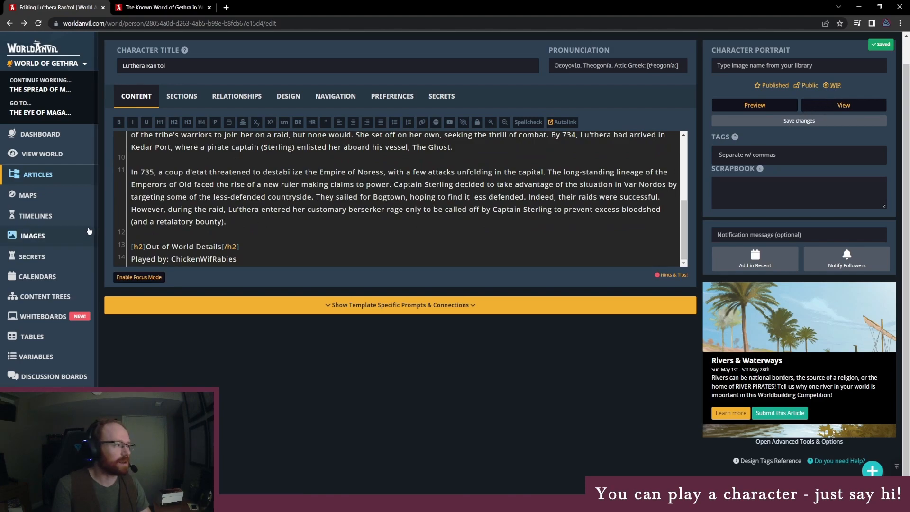
# - Open the world's timelines in a new browser tab and start a new timeline titled "History of Var Nordos"
pyautogui.rightClick(48, 216)
pyautogui.click(71, 221)
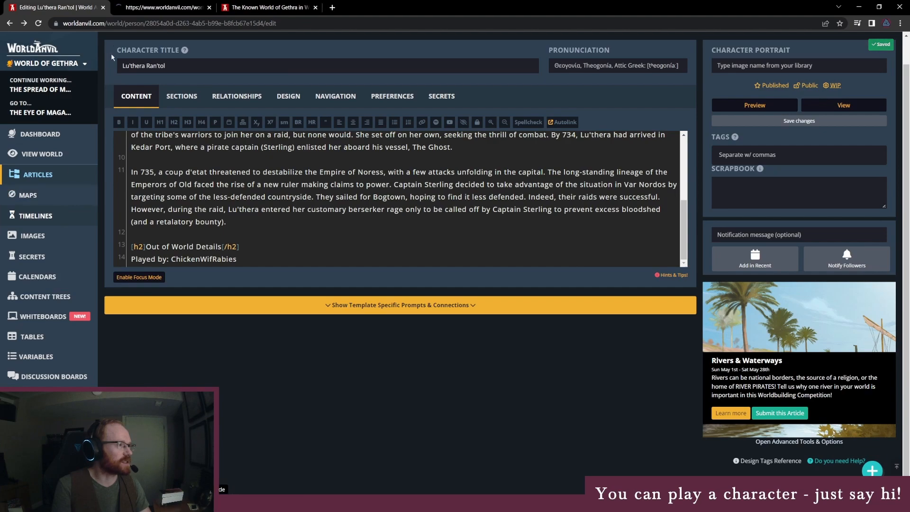
pyautogui.click(150, 5)
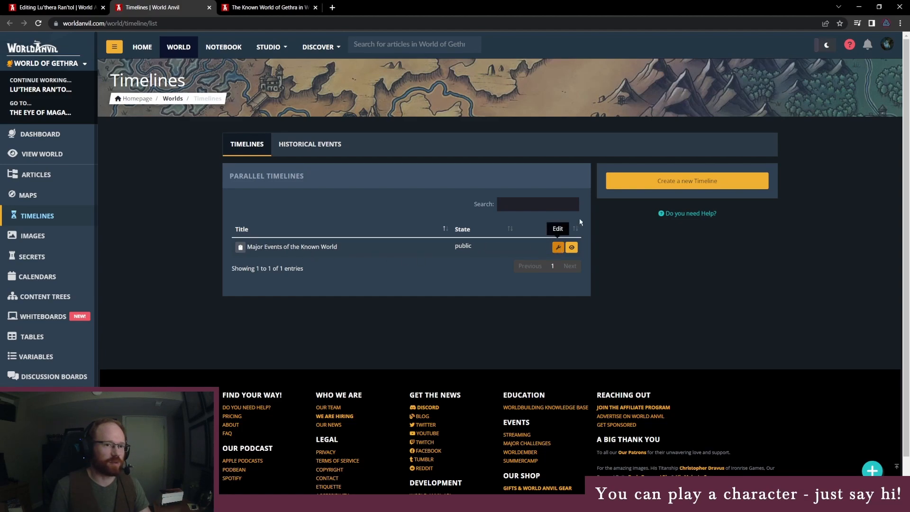
pyautogui.click(643, 185)
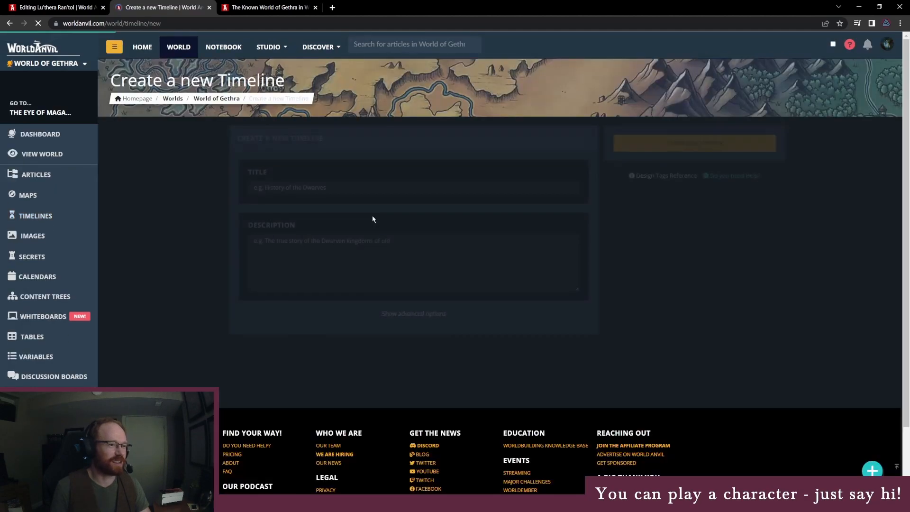
pyautogui.click(344, 188)
pyautogui.write('His')
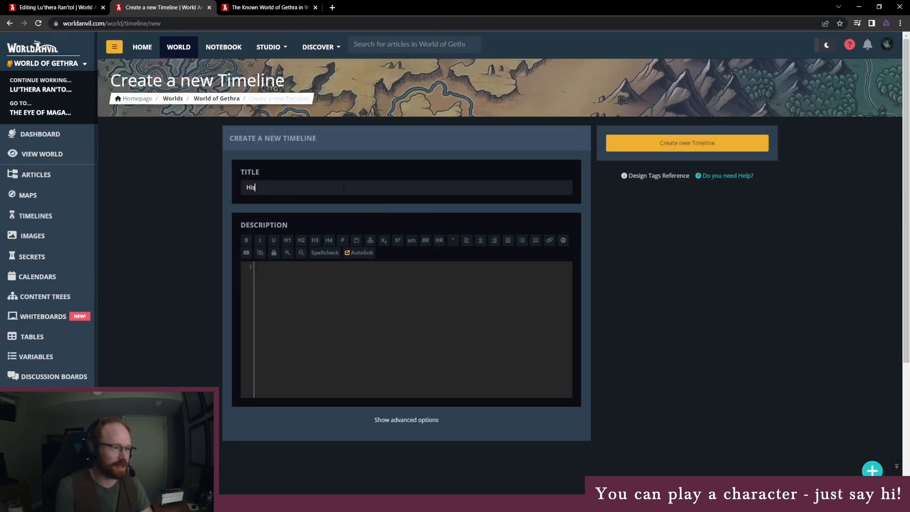
pyautogui.write('tory of Var Nordos')
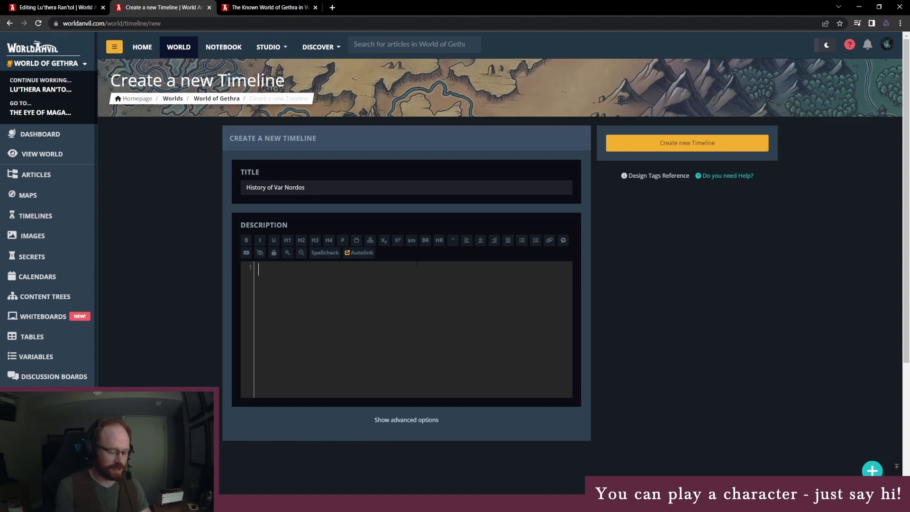
# - Describe it as "Local history timeline for the events on the Isle of Var Nordos and the Empire of Noress." and create the timeline
pyautogui.write('Local history')
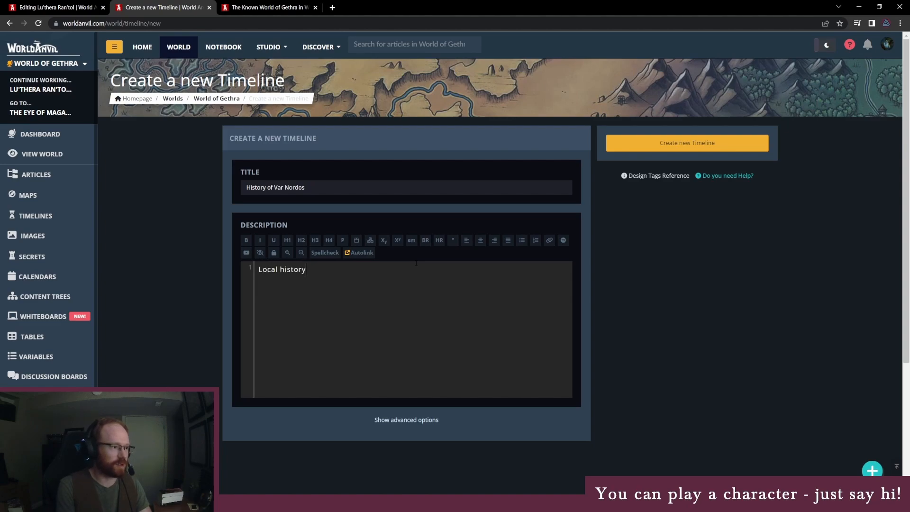
pyautogui.write(' timeline for the events')
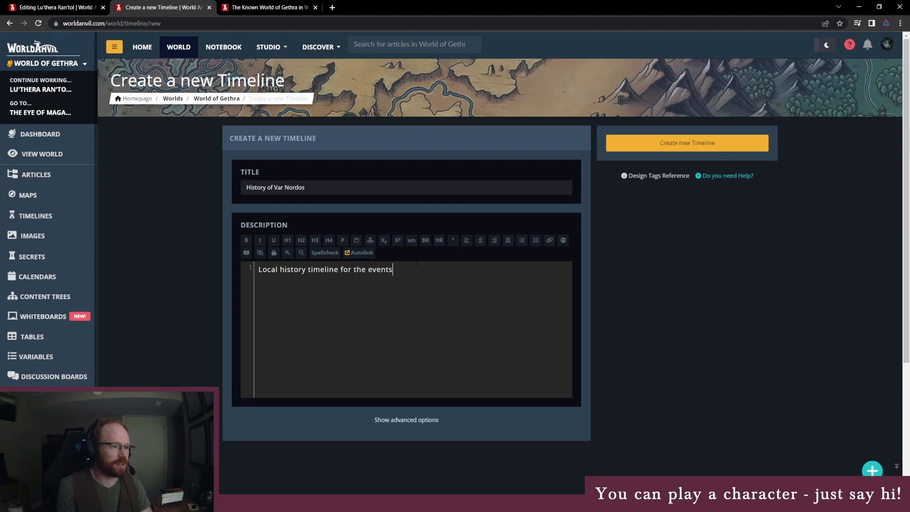
pyautogui.write(' on the Isle of V')
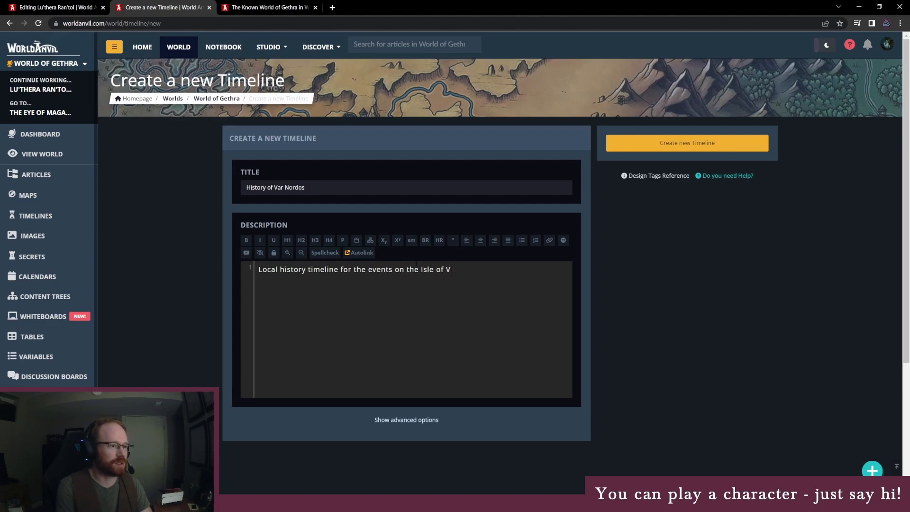
pyautogui.write('ar Nordos and th')
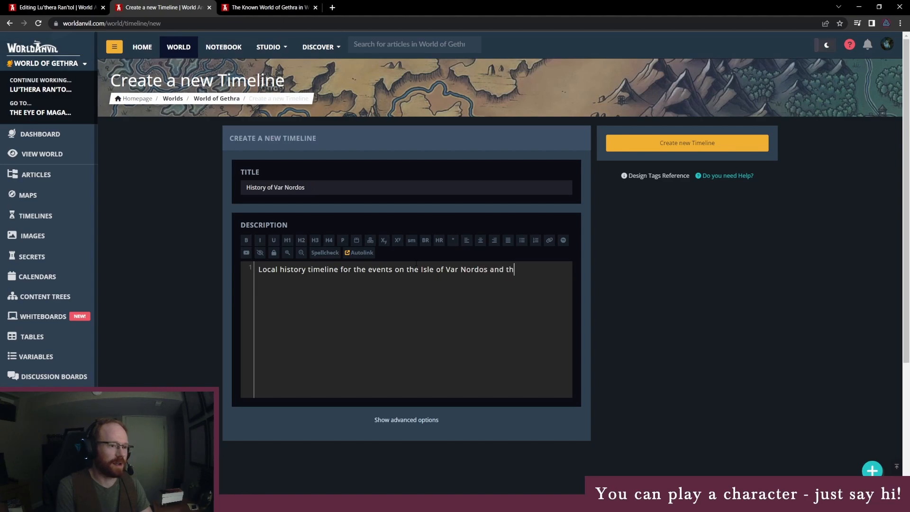
pyautogui.write('e Empire of Noress')
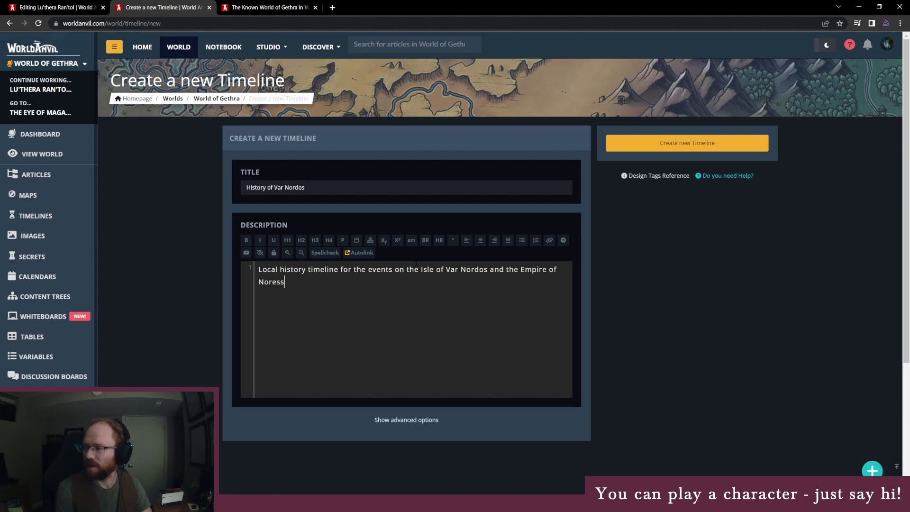
pyautogui.write('.')
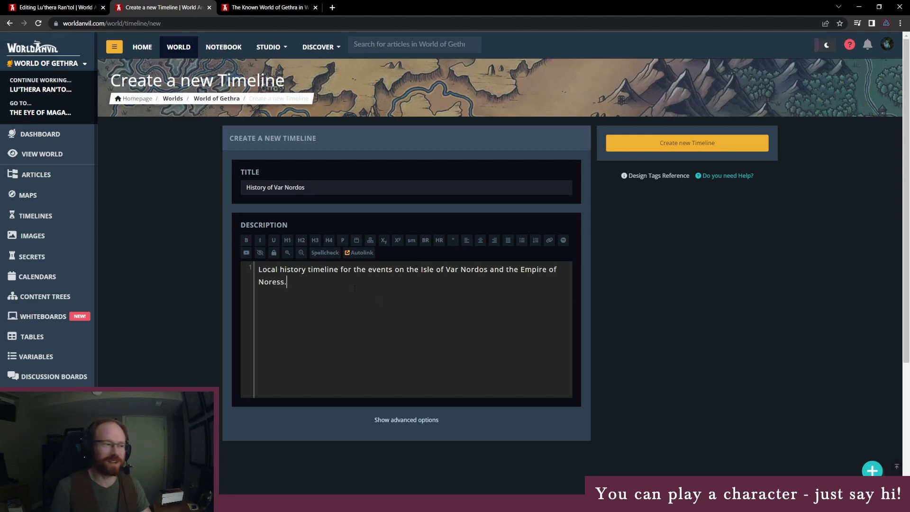
pyautogui.click(666, 144)
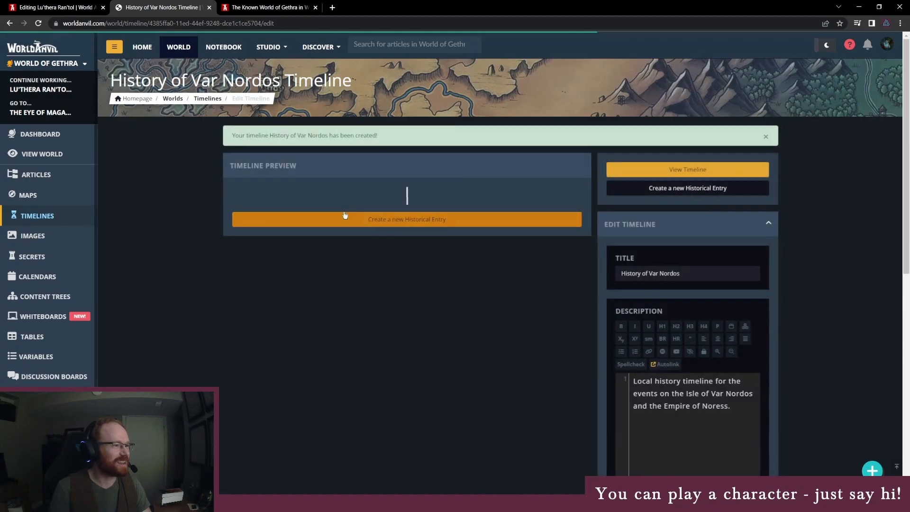
# - Start a historical entry titled "The Fall of the Old Empire of Noress" and assign it to the History of Var Nordos timeline
pyautogui.click(413, 222)
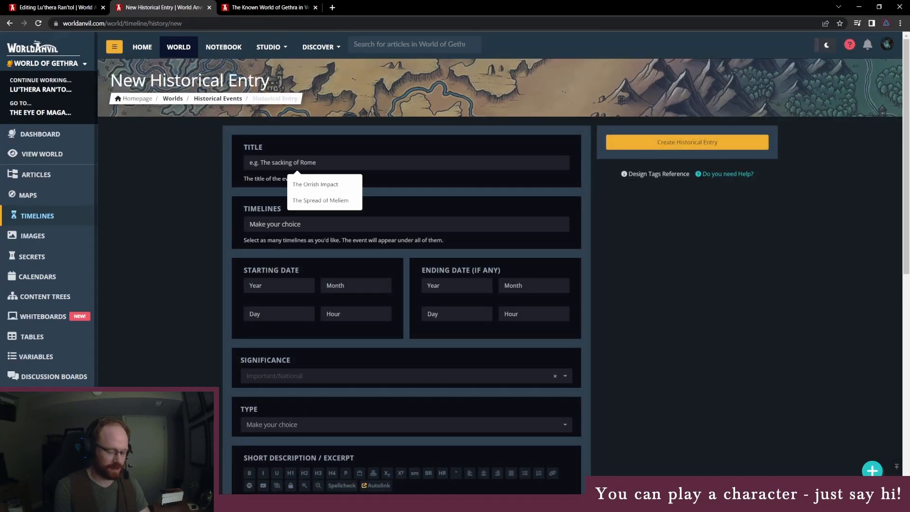
pyautogui.write('The Fall of')
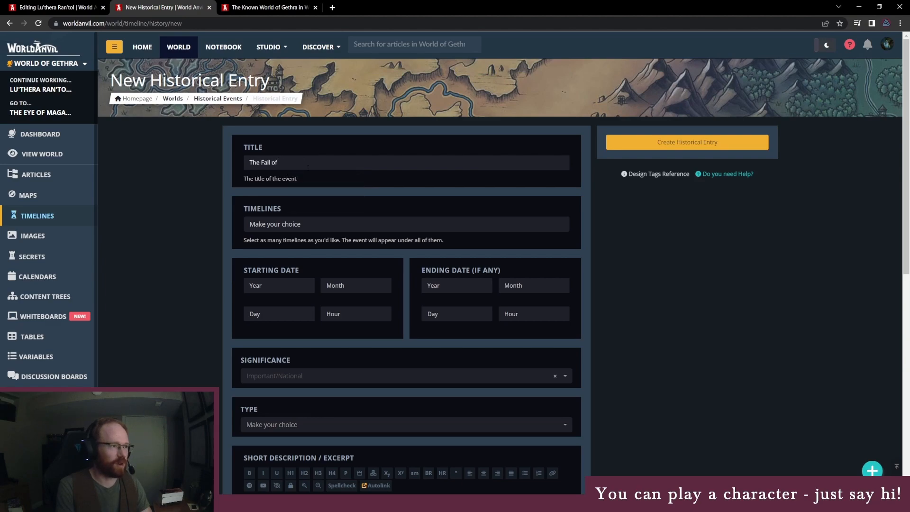
pyautogui.write(' the Old Empire of')
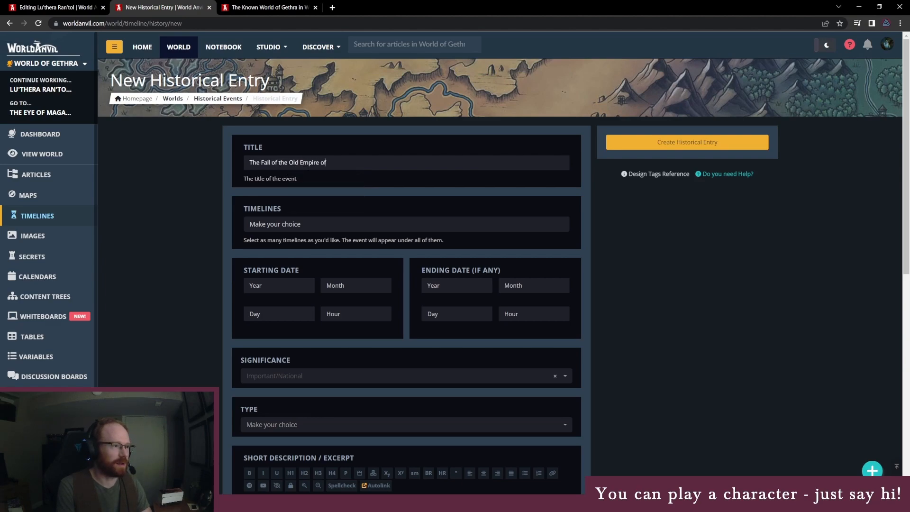
pyautogui.write(' Noress')
pyautogui.click(363, 225)
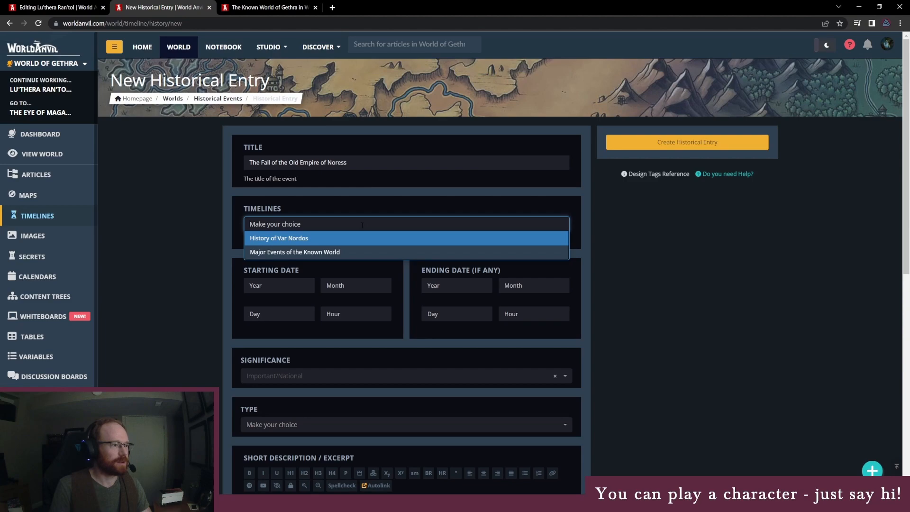
pyautogui.click(339, 238)
# - Set the historical entry's starting year to 0
pyautogui.click(280, 285)
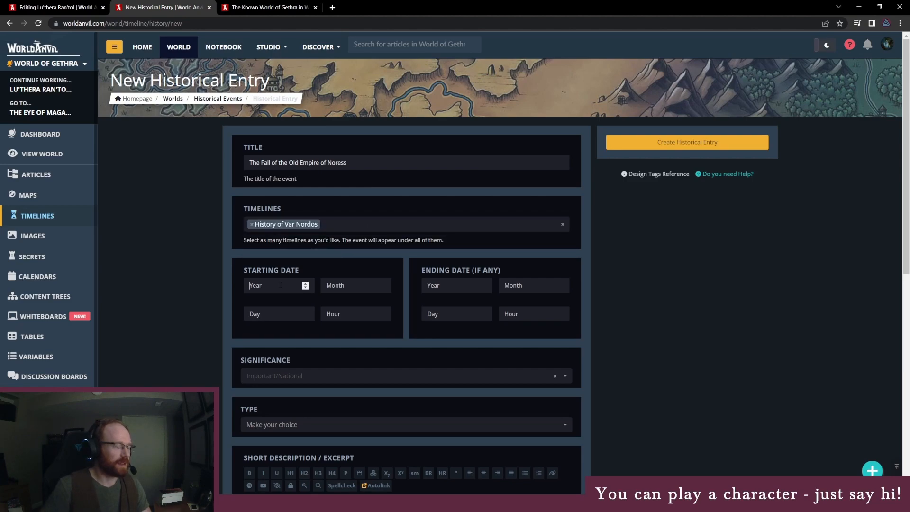
pyautogui.write('0')
pyautogui.click(422, 290)
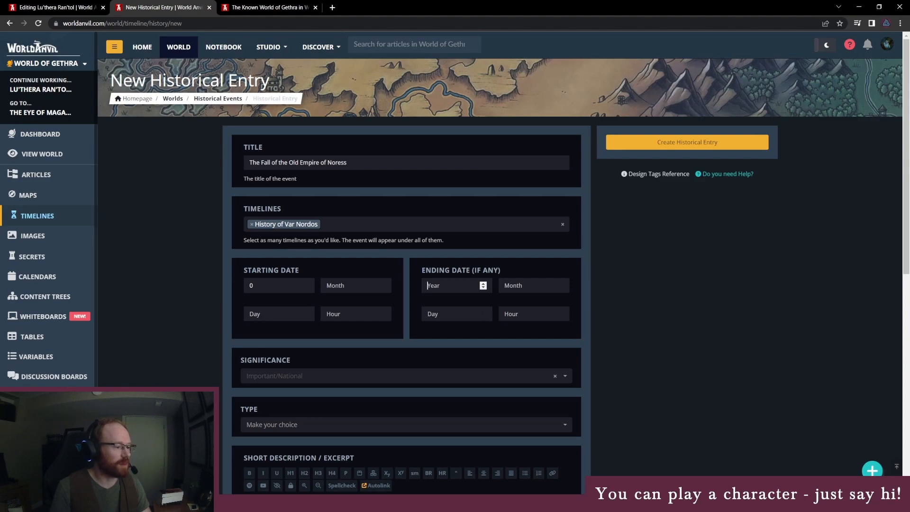
# - Switch to Aeon Timeline, open the Gethra Timeline, examine the events of the first two centuries including The Orrish Island War, and close it
pyautogui.click(231, 502)
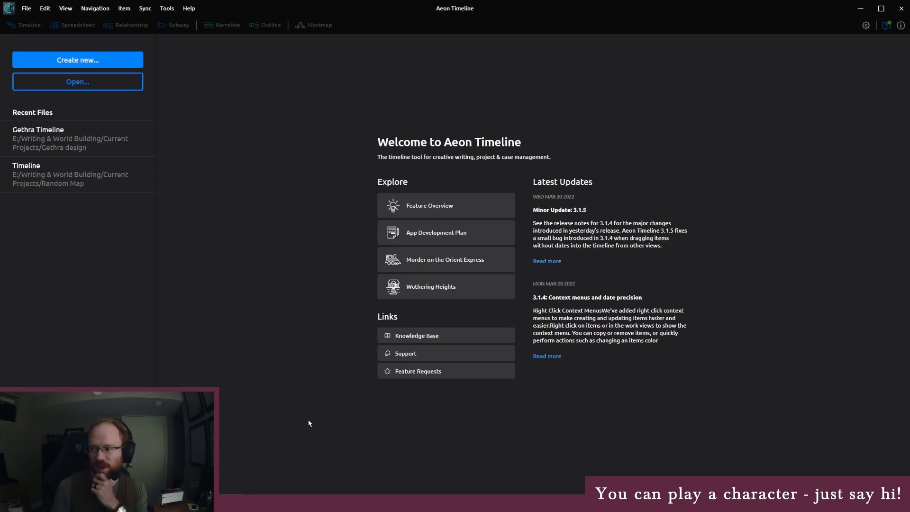
pyautogui.click(92, 126)
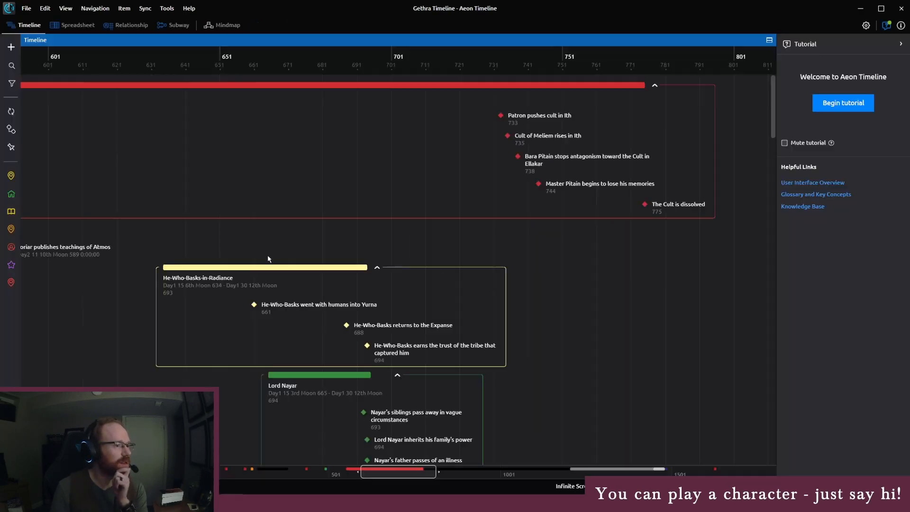
pyautogui.moveTo(381, 473); pyautogui.dragTo(157, 471)
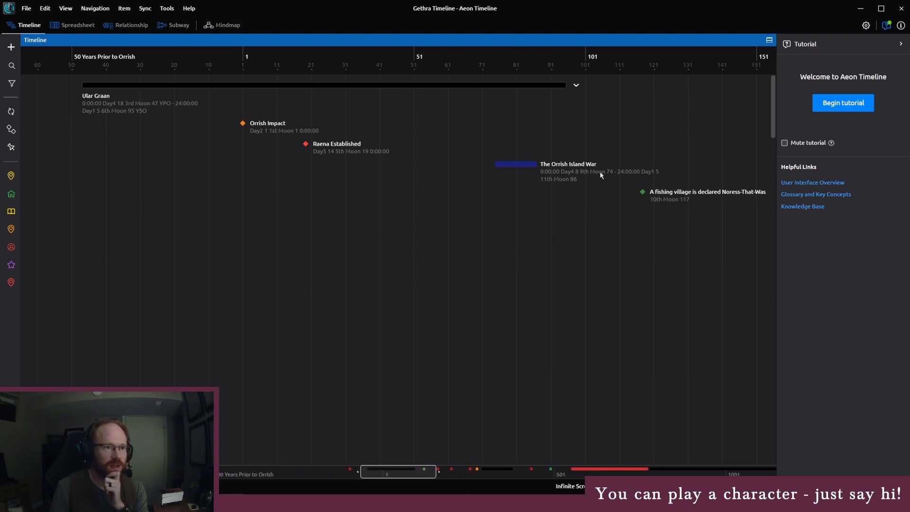
pyautogui.click(578, 172)
pyautogui.moveTo(410, 475); pyautogui.dragTo(434, 473)
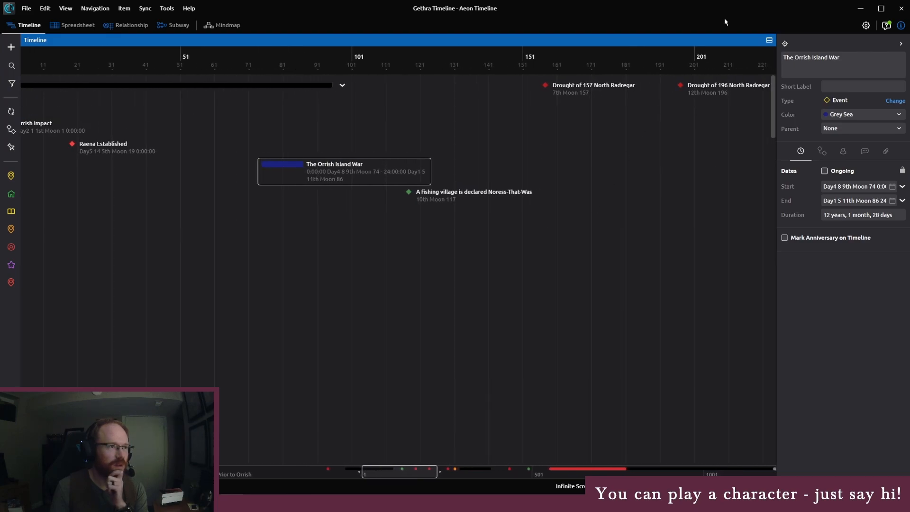
pyautogui.click(902, 14)
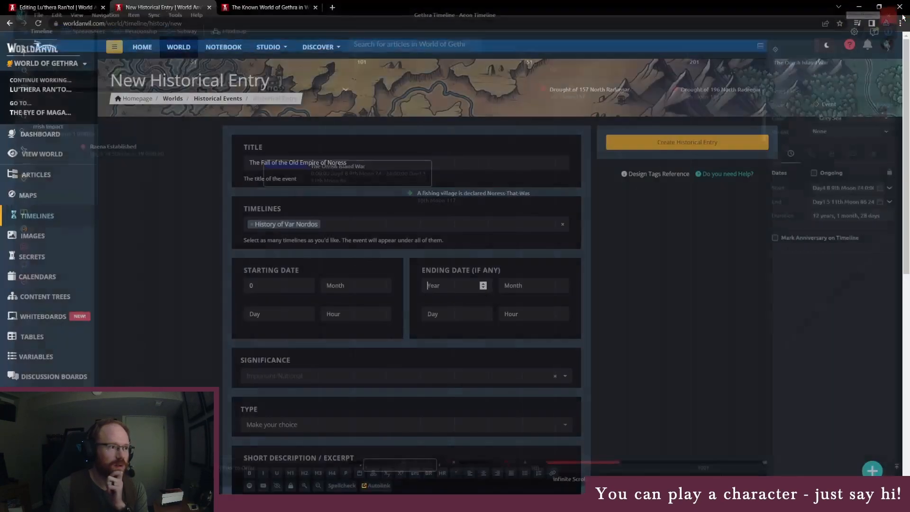
# - Set the ending year of the Old Empire of Noress entry to 200
pyautogui.click(429, 286)
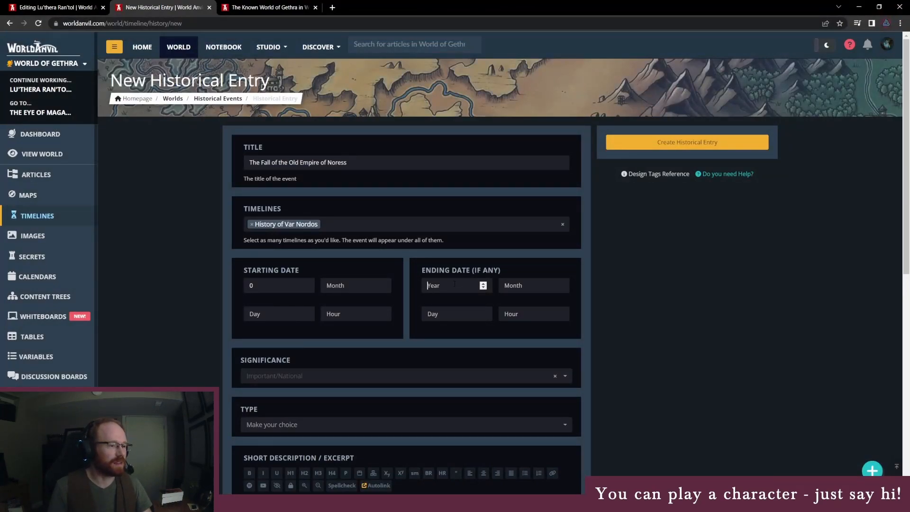
pyautogui.write('200')
pyautogui.click(622, 305)
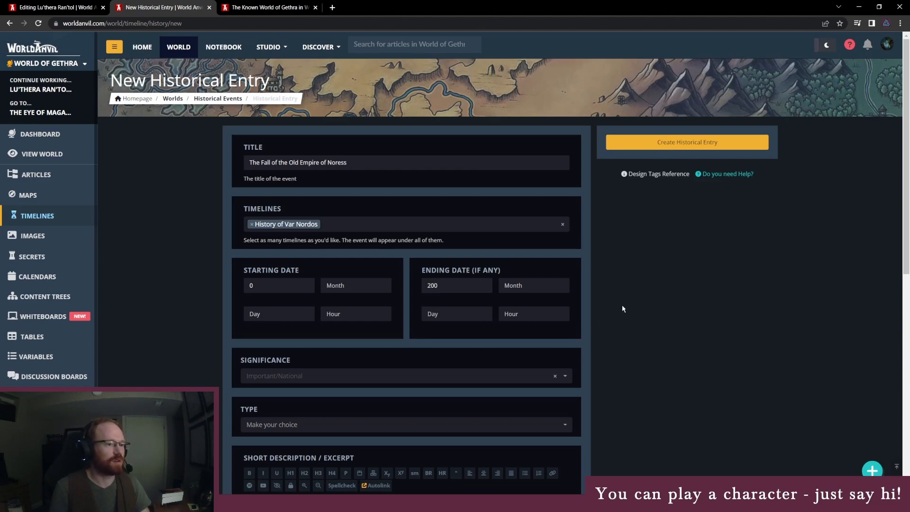
# - Set the historical entry's significance to Major/Global
pyautogui.click(426, 376)
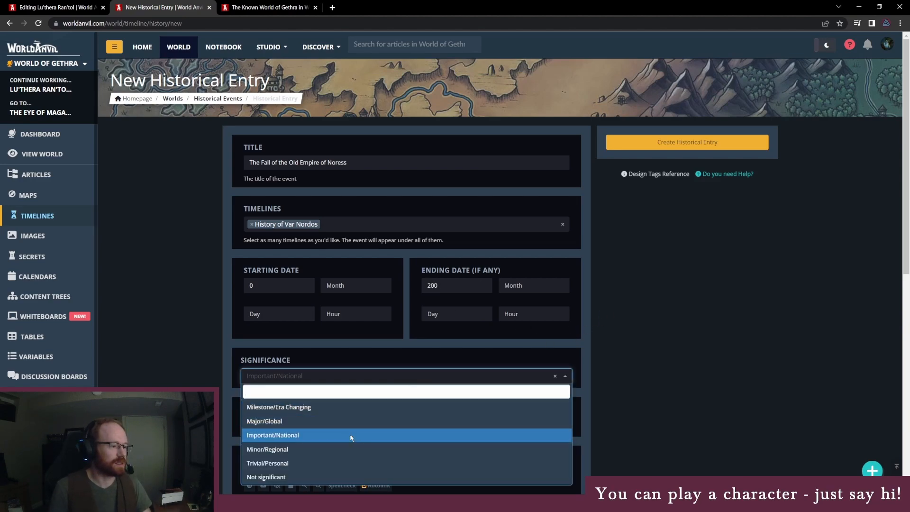
pyautogui.click(351, 435)
pyautogui.scroll(-2, 318, 408)
pyautogui.click(312, 289)
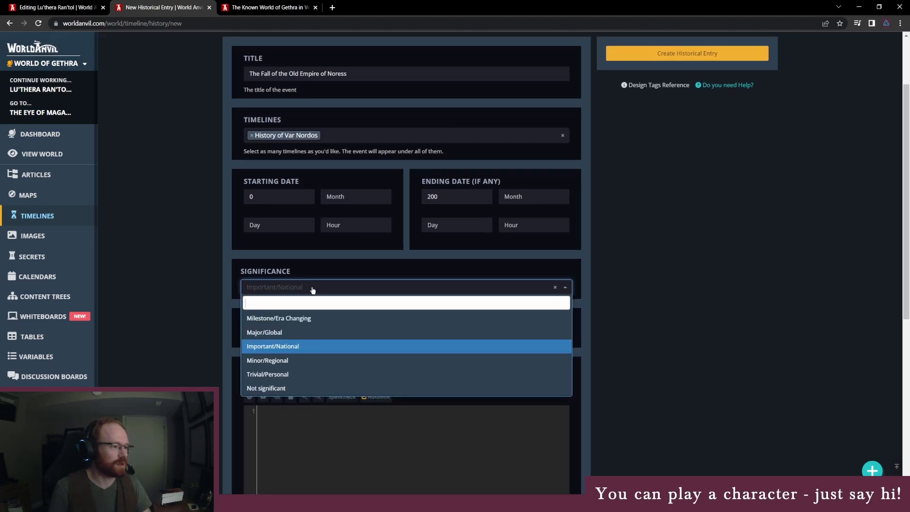
pyautogui.click(285, 332)
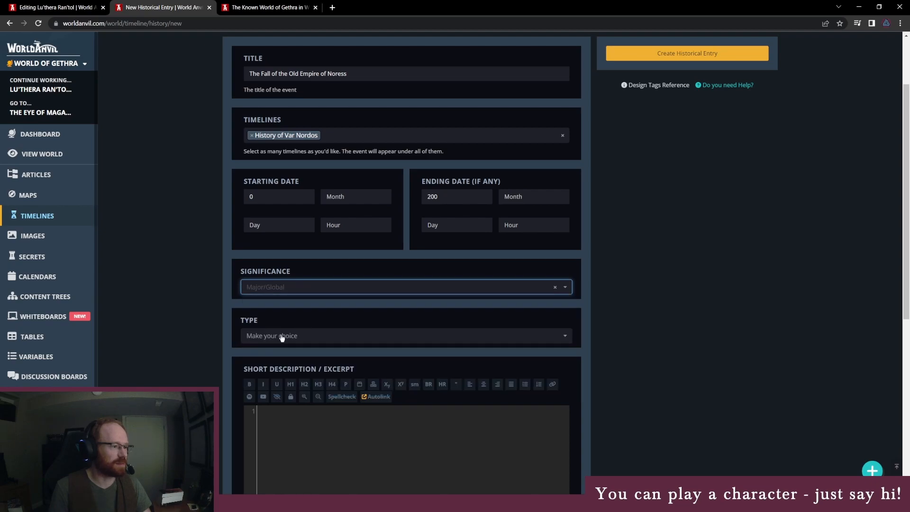
# - Set the historical entry's type to Disaster / Destruction
pyautogui.click(284, 338)
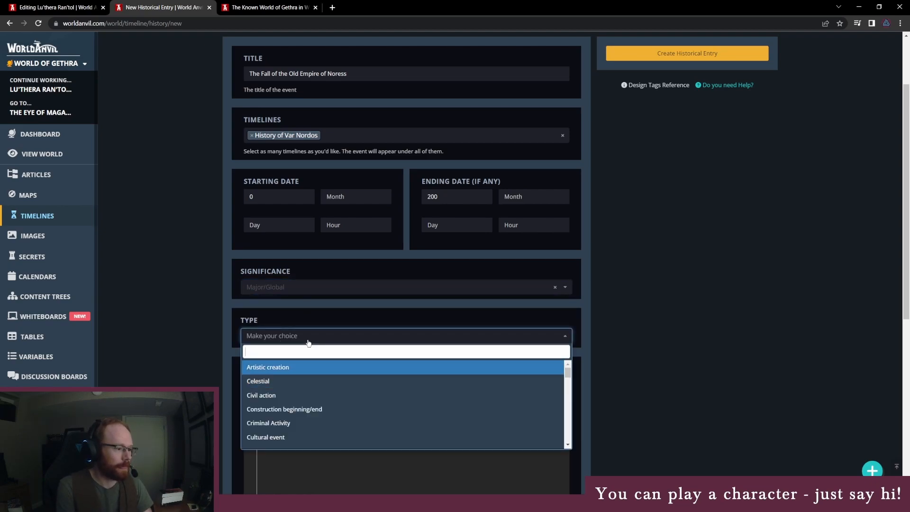
pyautogui.write('dec')
pyautogui.press('BackSpace')
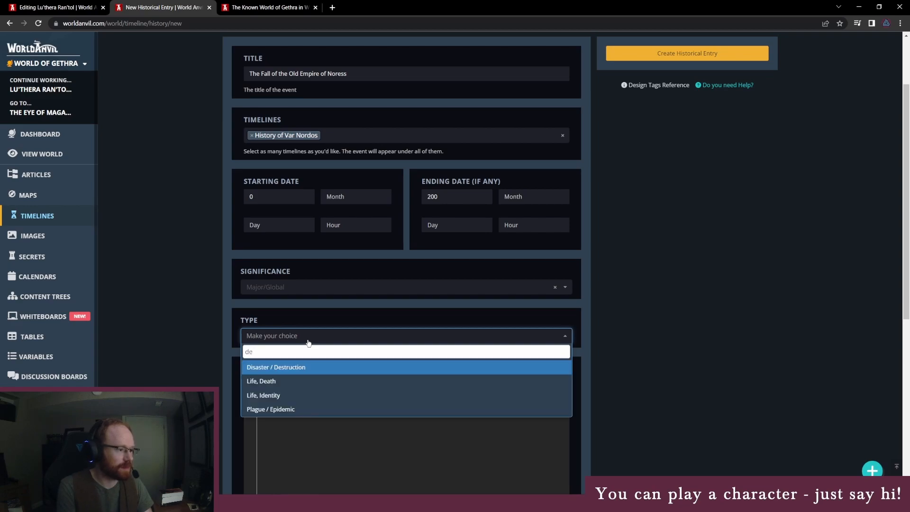
pyautogui.click(309, 368)
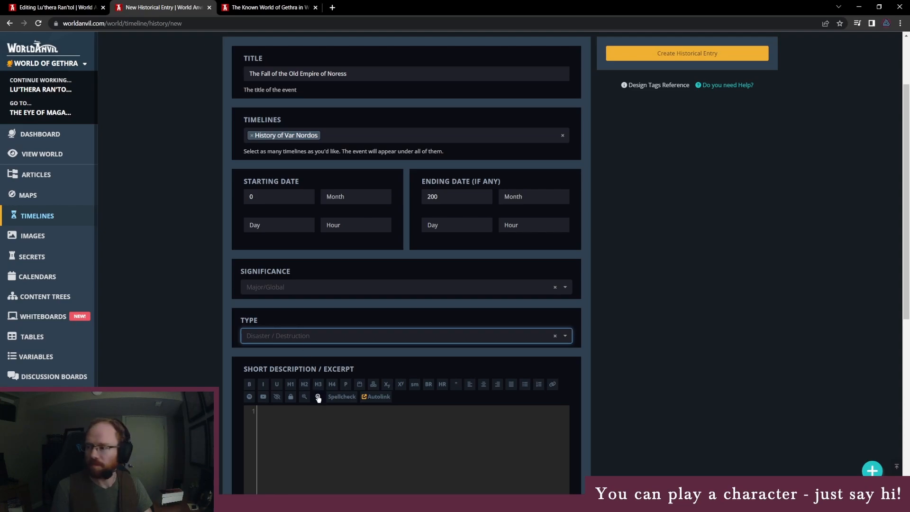
# - Begin the short description with "Following the Fall of the Orrish, the Old Empire of Noress collapsed and slowly reformed"
pyautogui.scroll(-2, 338, 391)
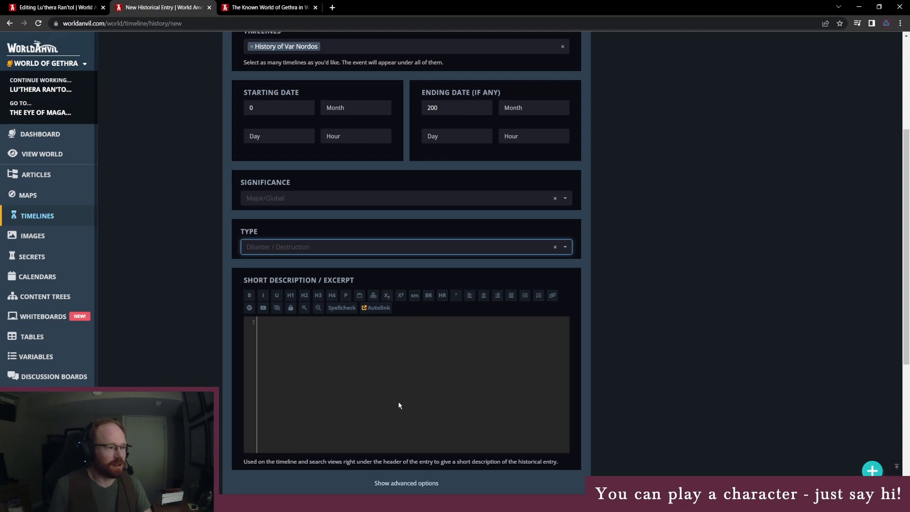
pyautogui.click(381, 364)
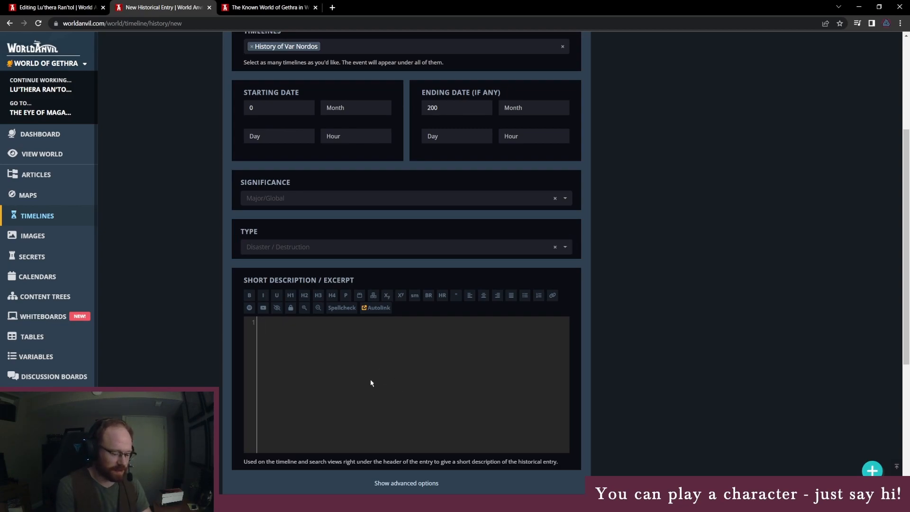
pyautogui.write('Following the fal')
pyautogui.press('BackSpace')
pyautogui.press('BackSpace')
pyautogui.press('BackSpace')
pyautogui.write('Fall of the Orrish, ')
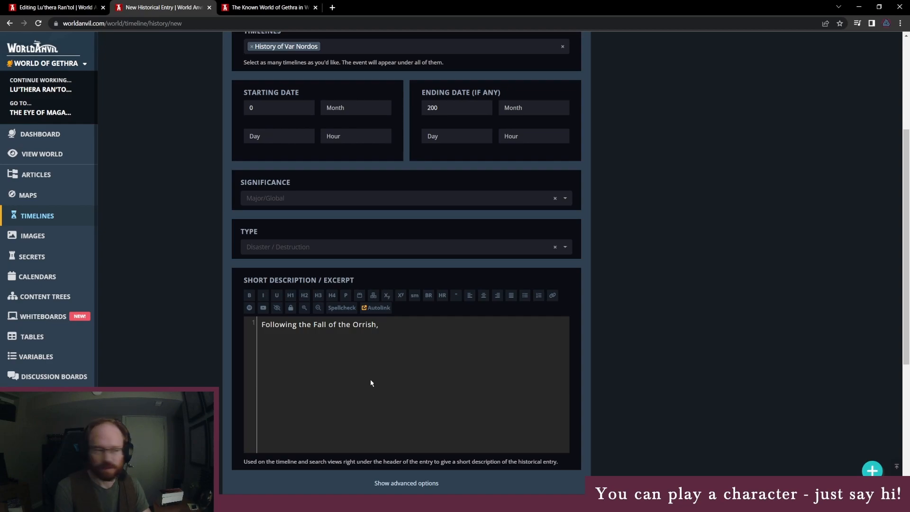
pyautogui.write('the')
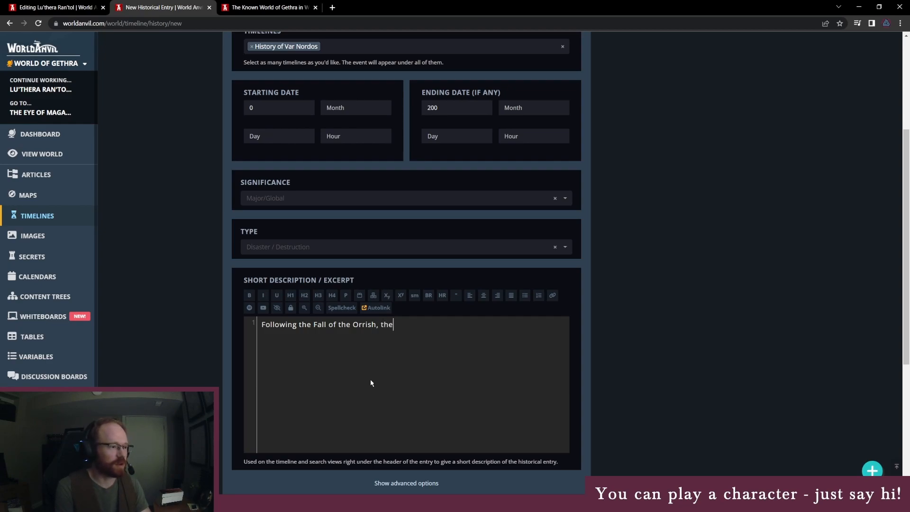
pyautogui.write(' Old')
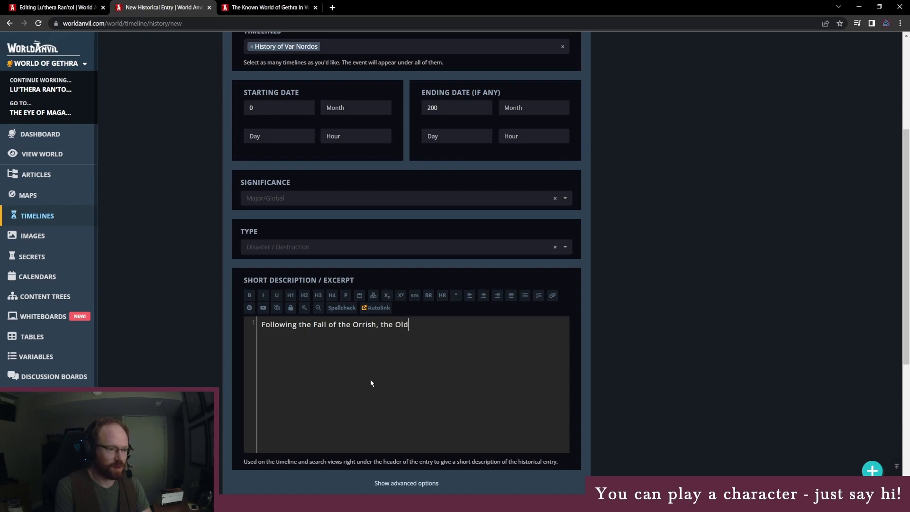
pyautogui.write(' Empire of Noress collp')
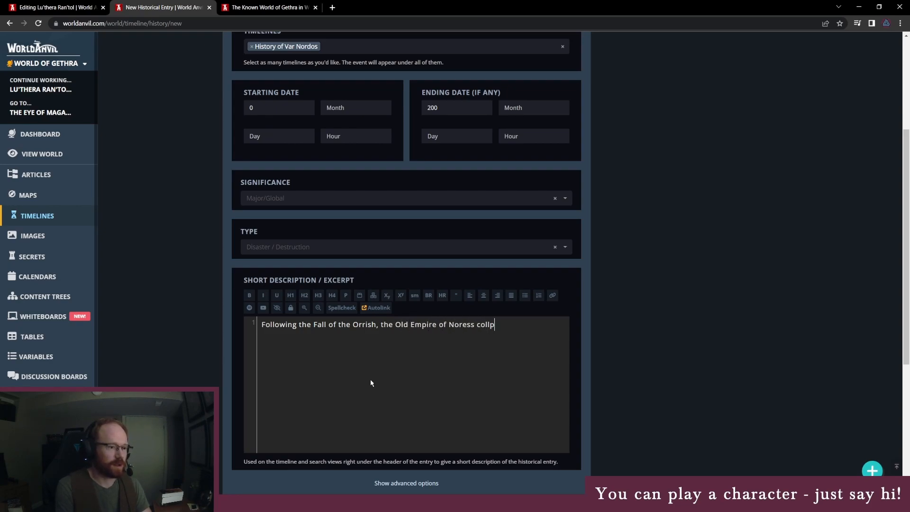
pyautogui.press('BackSpace')
pyautogui.write('aps')
pyautogui.write('ed and slowly reformed ')
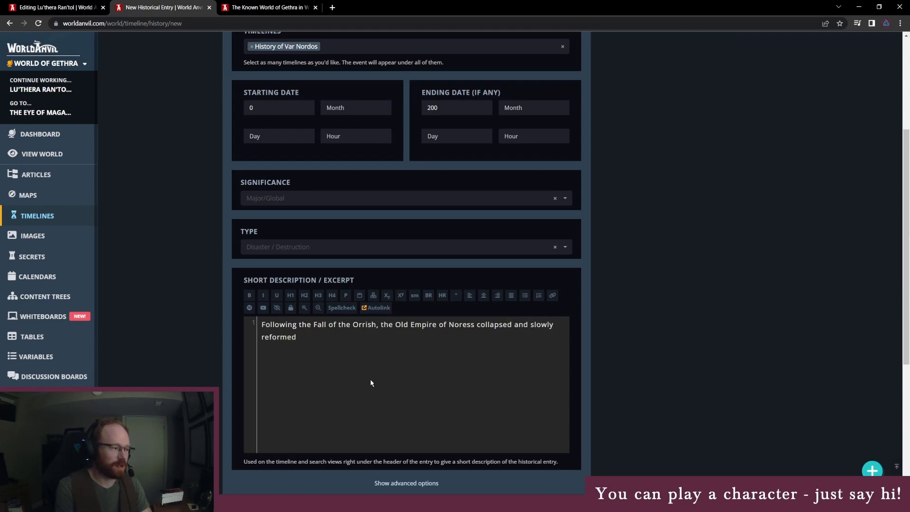
# - Continue the description with "in the surviving settlements. By YSO 200, Noress-That-Was"
pyautogui.write('in')
pyautogui.press('BackSpace')
pyautogui.press('BackSpace')
pyautogui.write('in the surviving settlem')
pyautogui.press('BackSpace')
pyautogui.press('BackSpace')
pyautogui.write('nts. By 200, ')
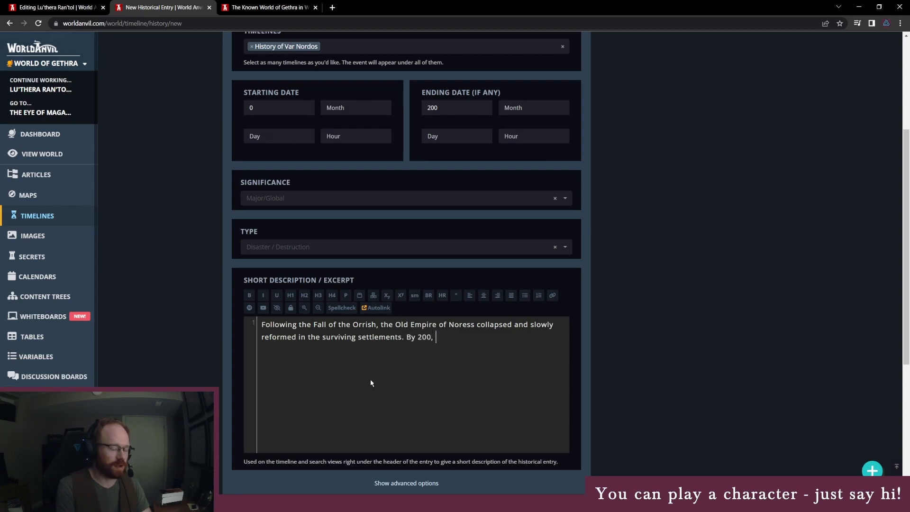
pyautogui.write('Noress-That-Was')
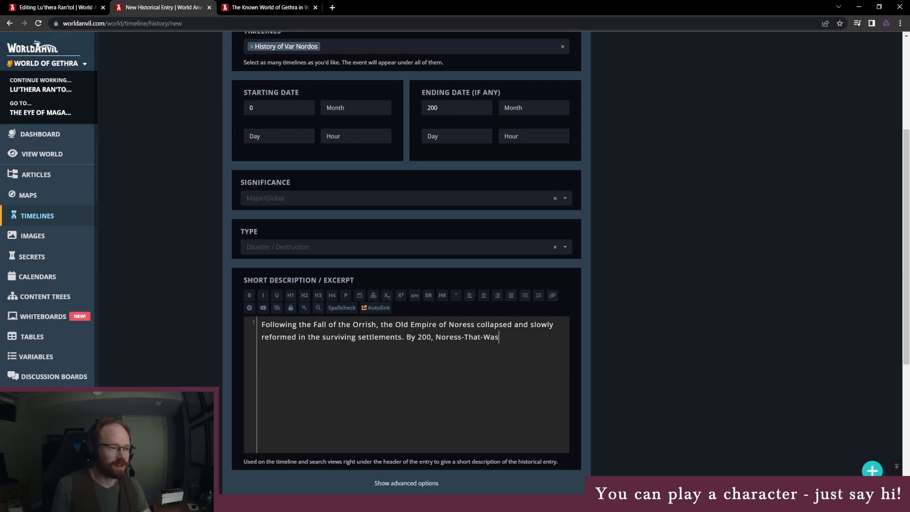
pyautogui.write('S')
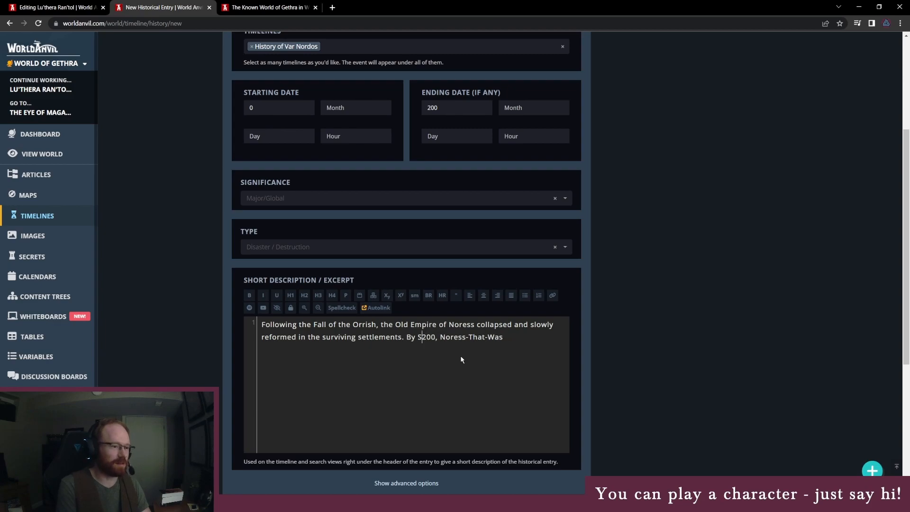
pyautogui.press('BackSpace')
pyautogui.write('YSO')
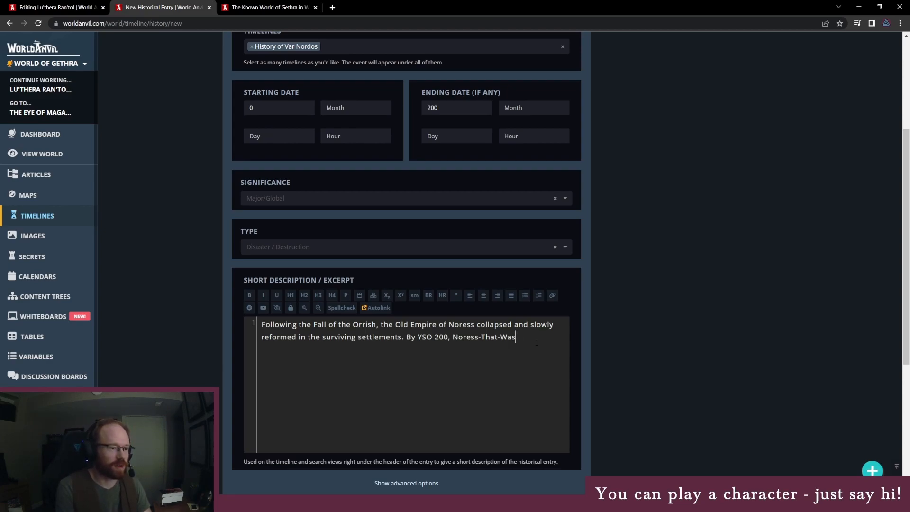
# - Finish the description with "had been settled on the closest point to the former capital city."
pyautogui.write('had been settled on t')
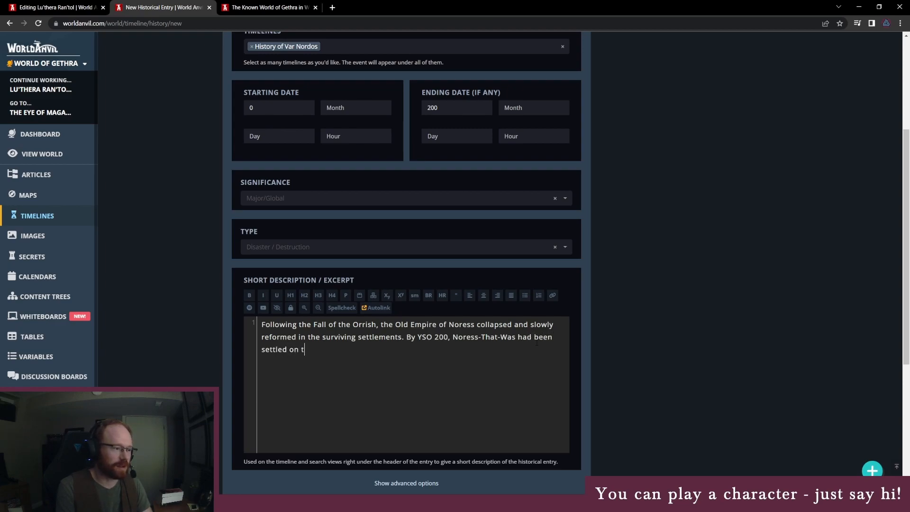
pyautogui.write('he closest')
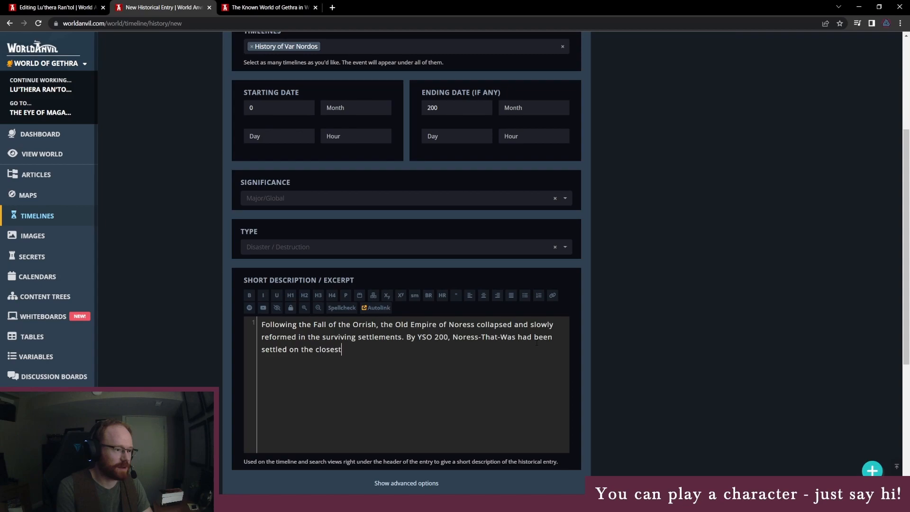
pyautogui.write(' point to the former')
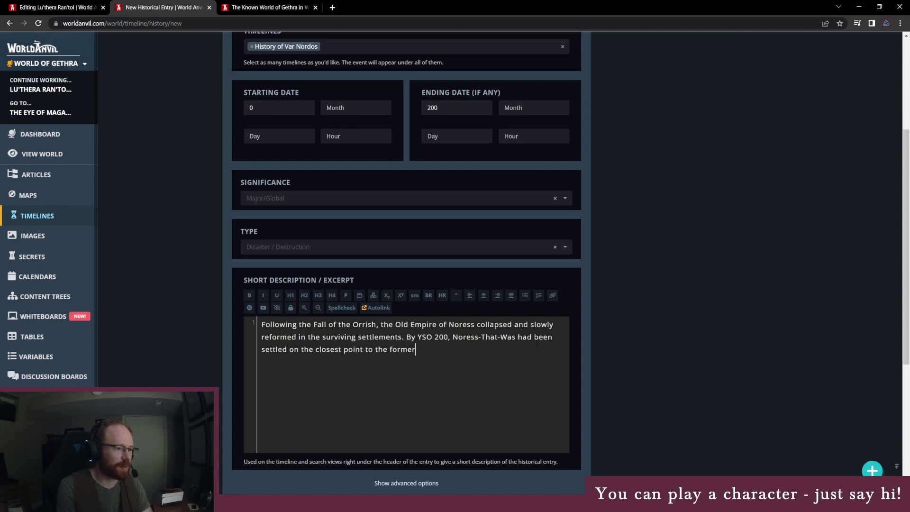
pyautogui.write(' capital city.')
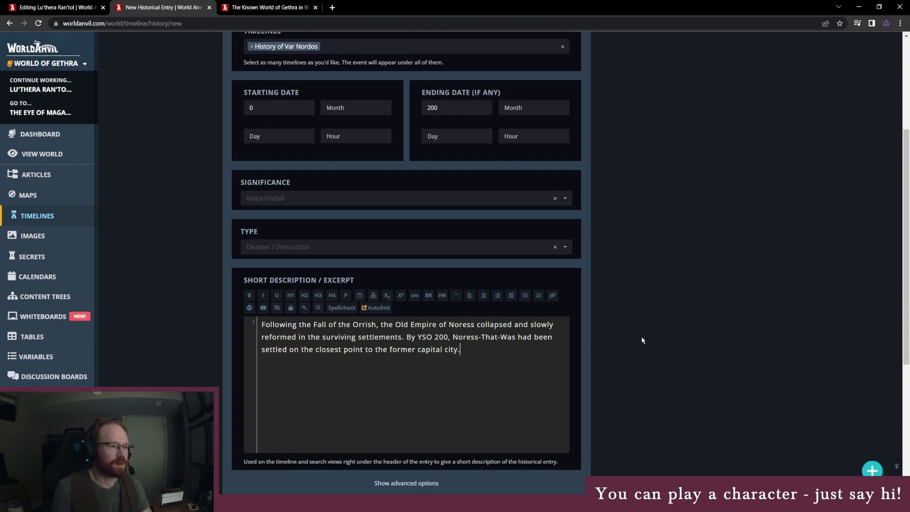
# - Create the Old Empire of Noress entry and start another historical entry from the History of Var Nordos timeline
pyautogui.scroll(4, 685, 394)
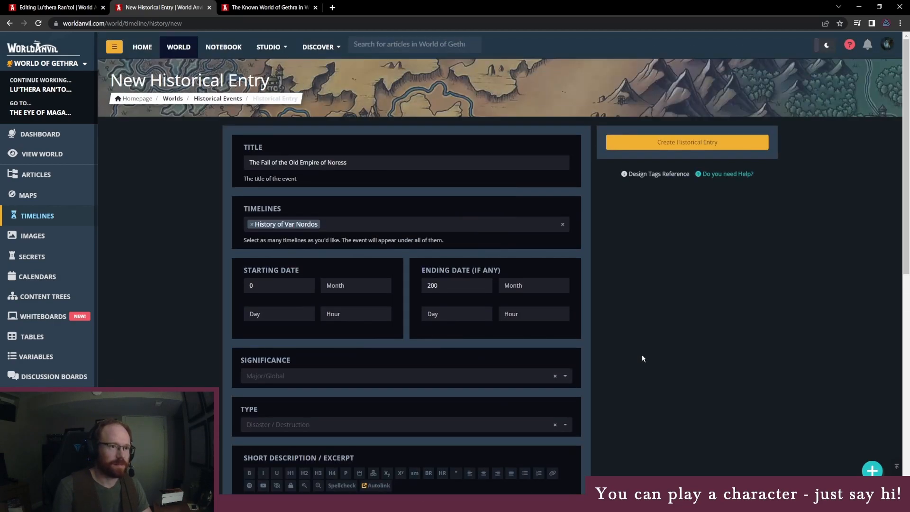
pyautogui.click(678, 141)
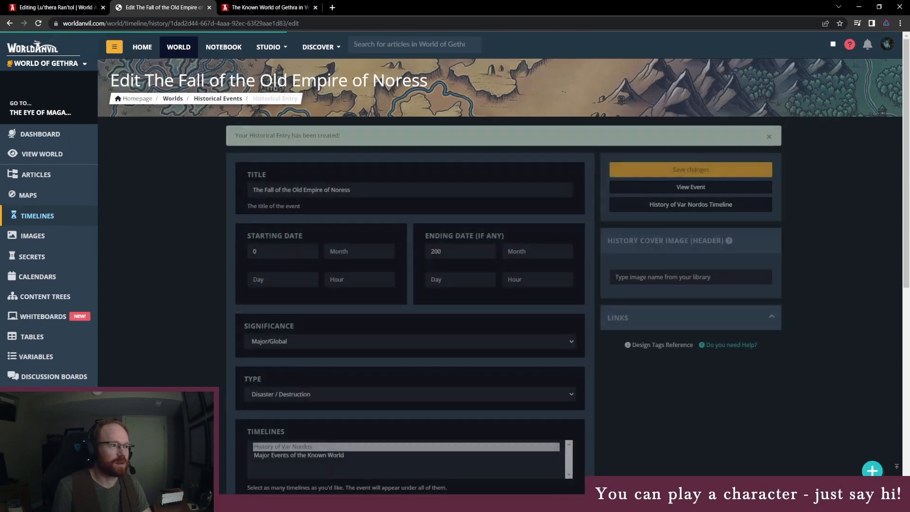
pyautogui.click(669, 207)
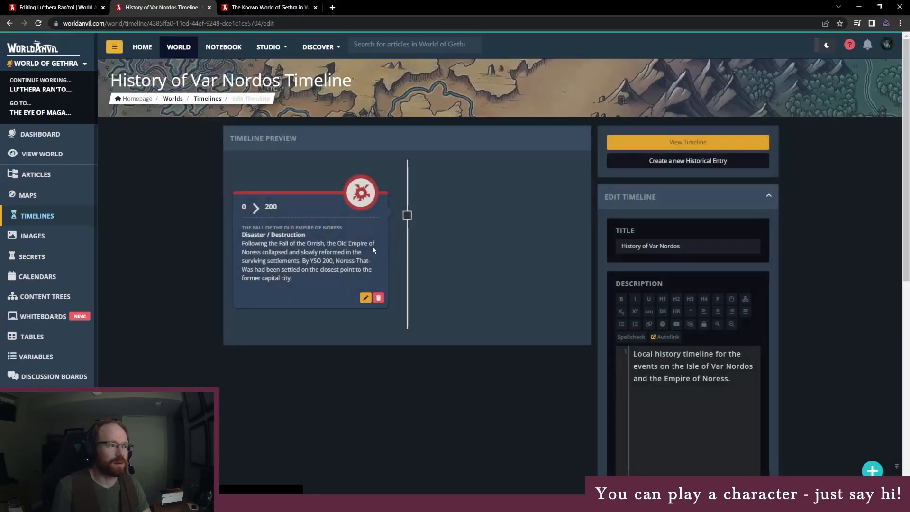
pyautogui.moveTo(334, 205)
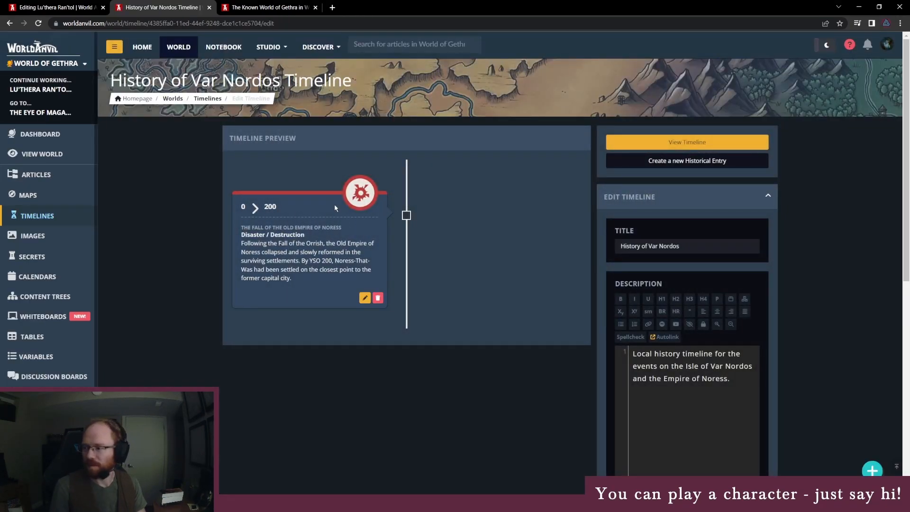
pyautogui.click(665, 162)
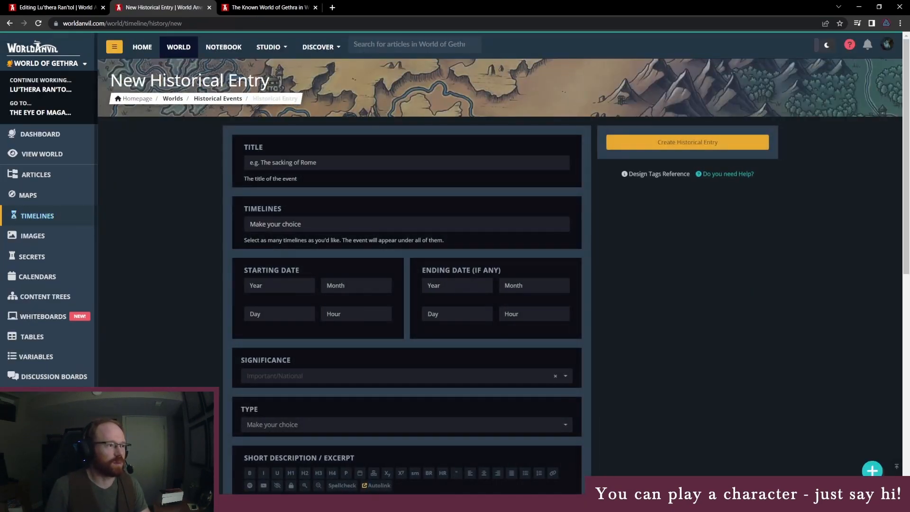
pyautogui.click(303, 162)
pyautogui.write('Pirate')
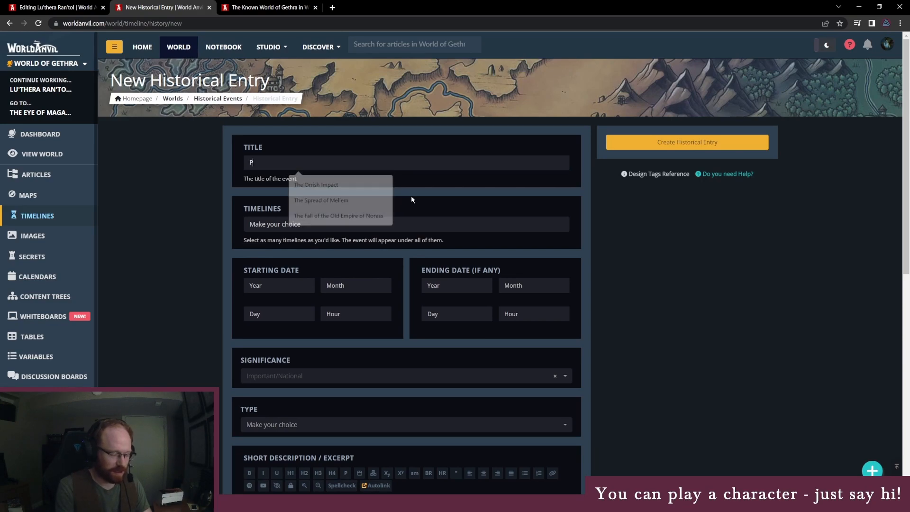
pyautogui.press('BackSpace')
pyautogui.press('BackSpace')
pyautogui.press('BackSpace')
pyautogui.press('BackSpace')
pyautogui.press('BackSpace')
pyautogui.press('BackSpace')
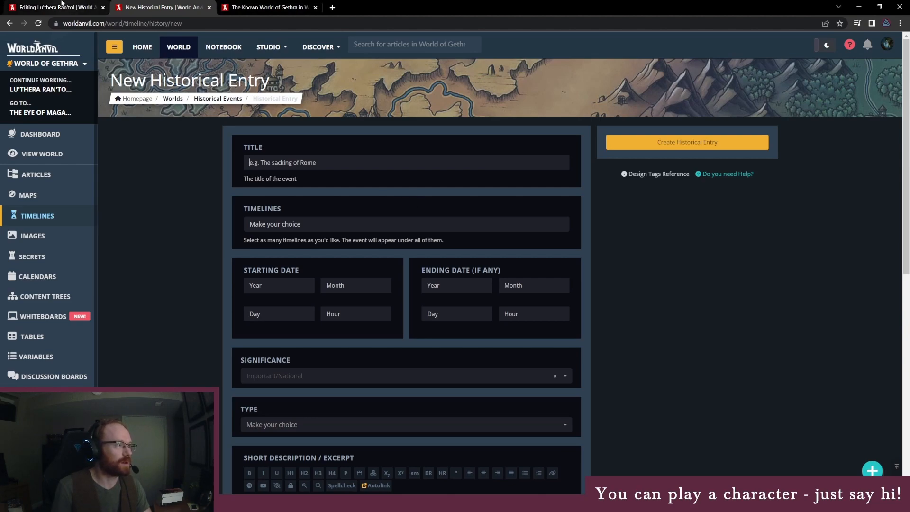
# - Copy "coup d'etat" from the Lu'thera article into the new entry's title and capitalise it as "Coup D'etat"
pyautogui.click(90, 4)
pyautogui.moveTo(165, 172); pyautogui.dragTo(208, 171)
pyautogui.hotkey('ctrl', 'c')
pyautogui.click(168, 5)
pyautogui.click(303, 159)
pyautogui.hotkey('ctrl', 'v')
pyautogui.click(252, 162)
pyautogui.press('BackSpace')
pyautogui.write('C')
pyautogui.click(266, 162)
pyautogui.press('BackSpace')
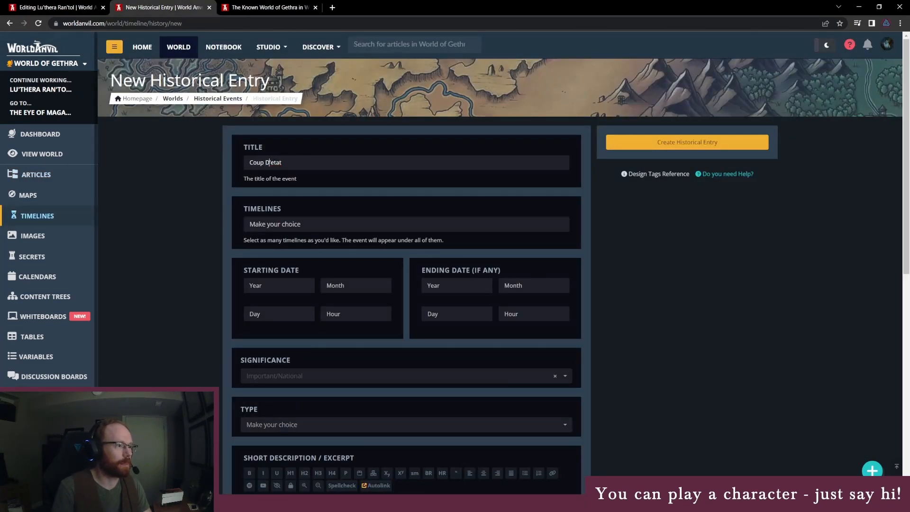
pyautogui.write('D')
# - Assign the Coup D'etat entry to the History of Var Nordos timeline and set its starting year to 735
pyautogui.click(334, 226)
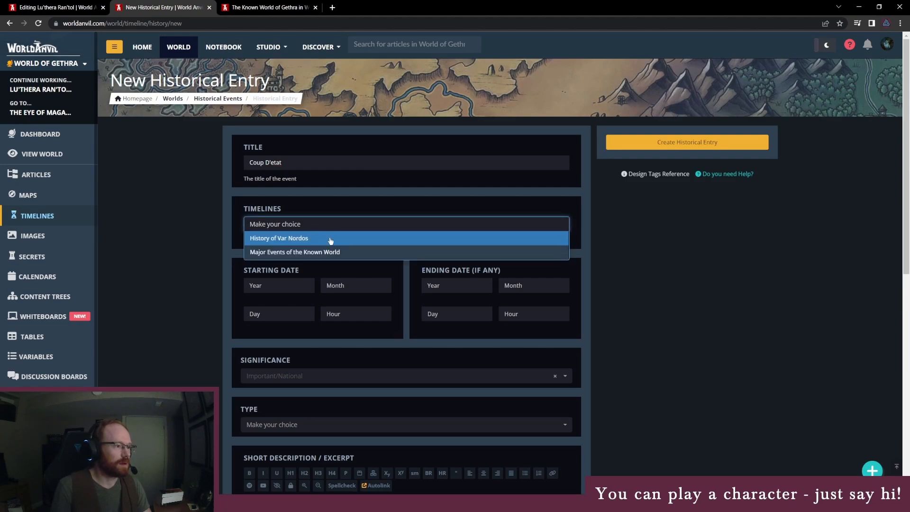
pyautogui.click(332, 238)
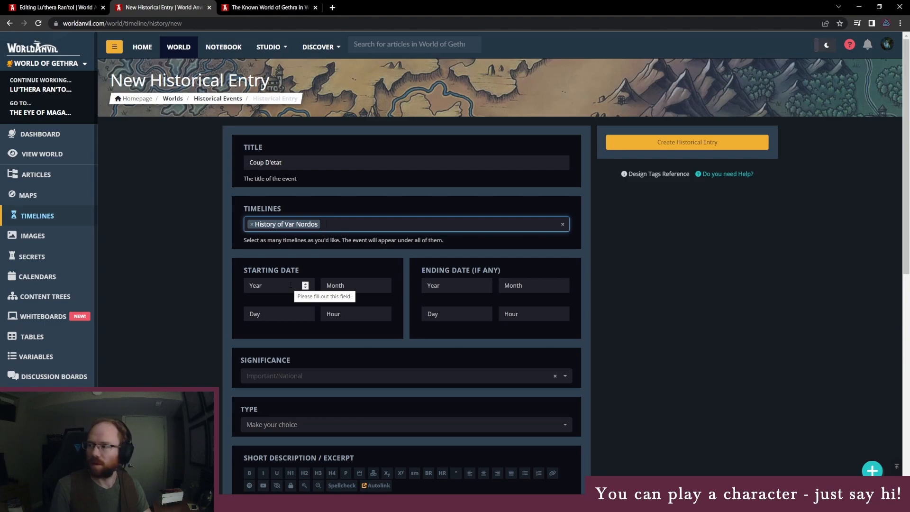
pyautogui.click(291, 285)
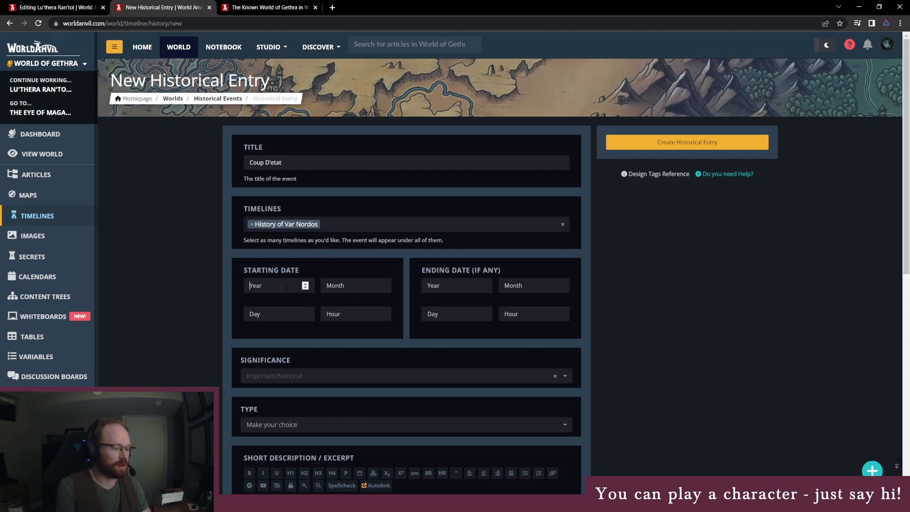
pyautogui.write('735')
pyautogui.click(56, 7)
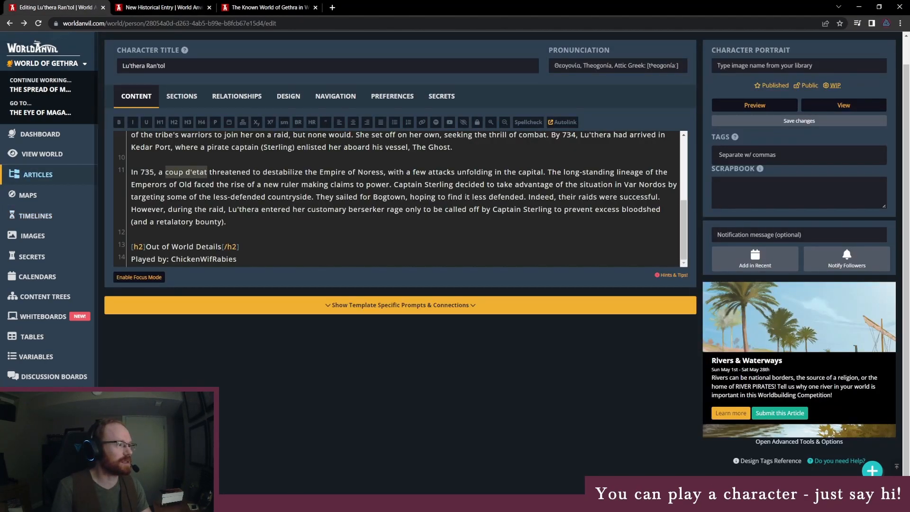
pyautogui.hotkey('ctrl', 'Tab')
pyautogui.write('5')
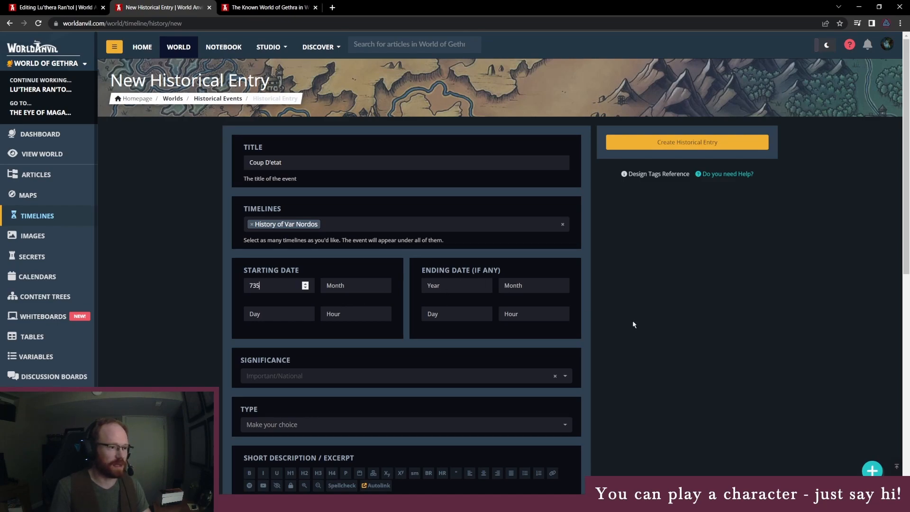
# - Set the Coup D'etat entry's significance to Important/National and its type to Revolution
pyautogui.click(336, 377)
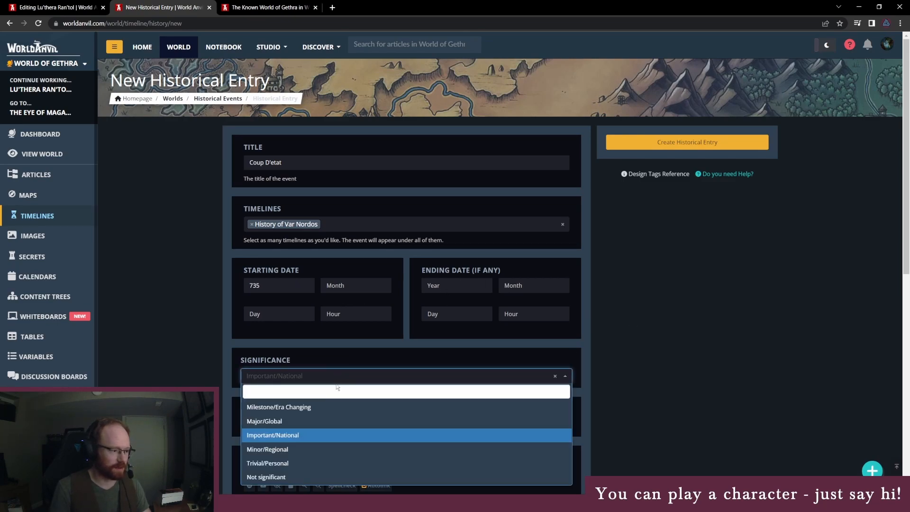
pyautogui.click(320, 440)
pyautogui.scroll(-1, 303, 417)
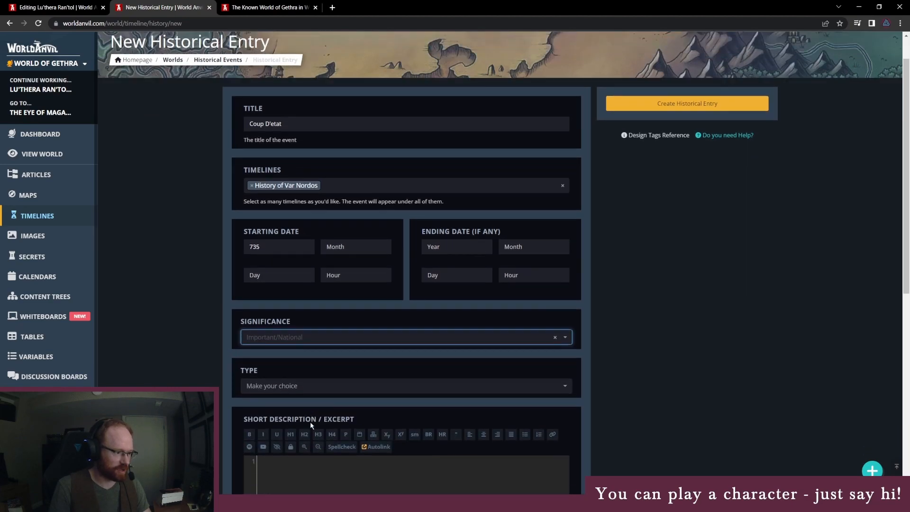
pyautogui.click(284, 384)
pyautogui.scroll(-1, 283, 384)
pyautogui.write('revo')
pyautogui.press('Return')
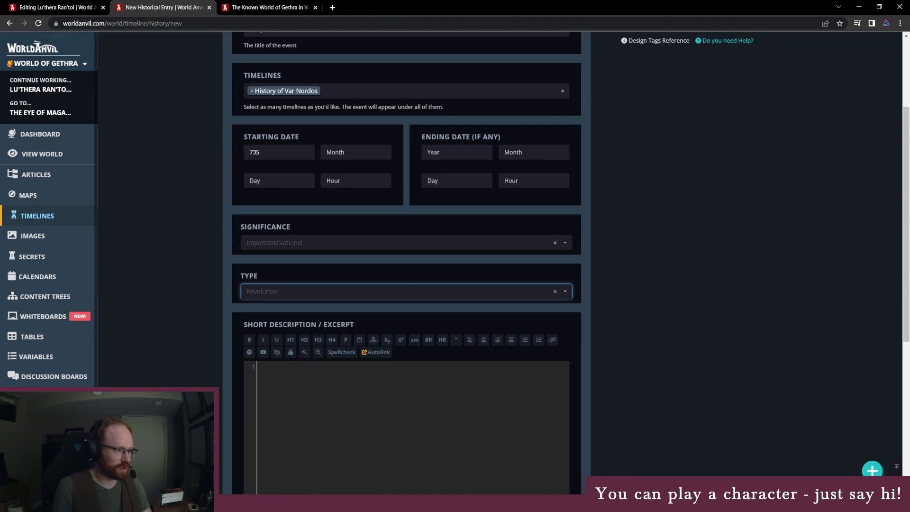
# - Begin the Coup D'etat description with "Another noble, seeking greater power, stages a coup against the Old Bloodlines of the Emperor"
pyautogui.click(319, 416)
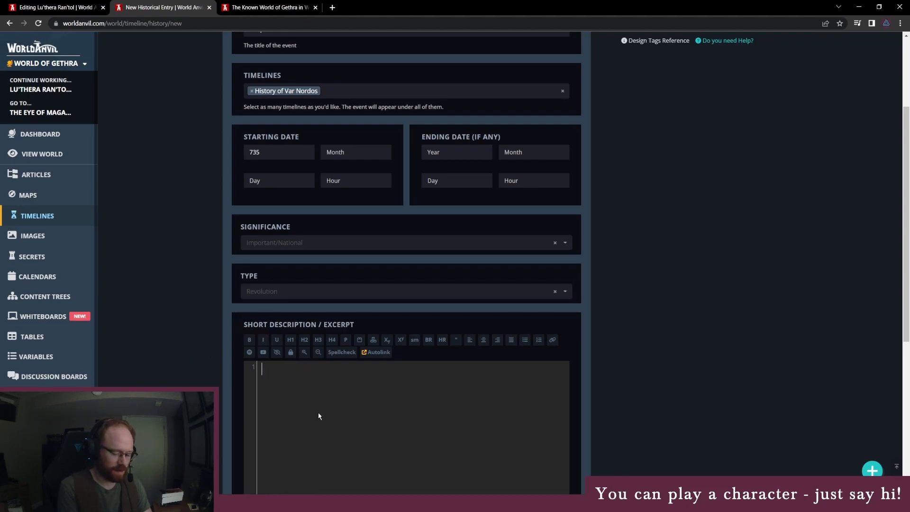
pyautogui.write('A')
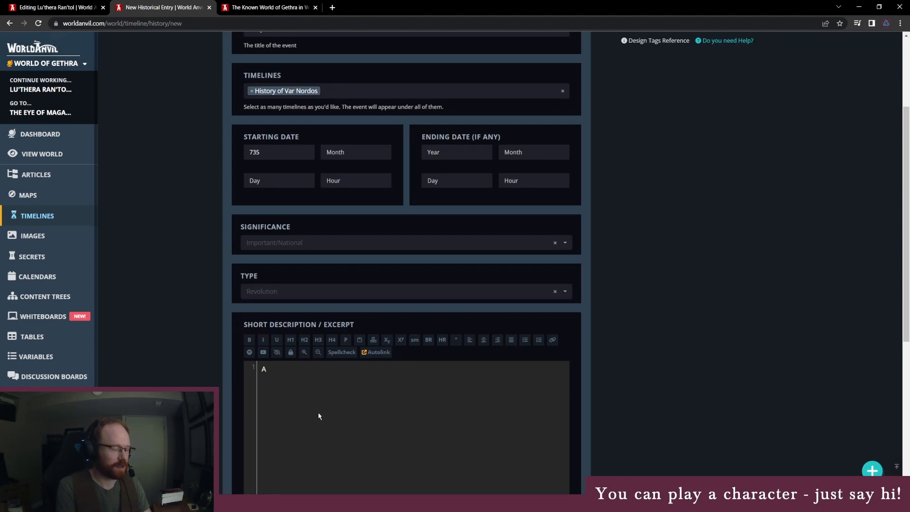
pyautogui.write('n')
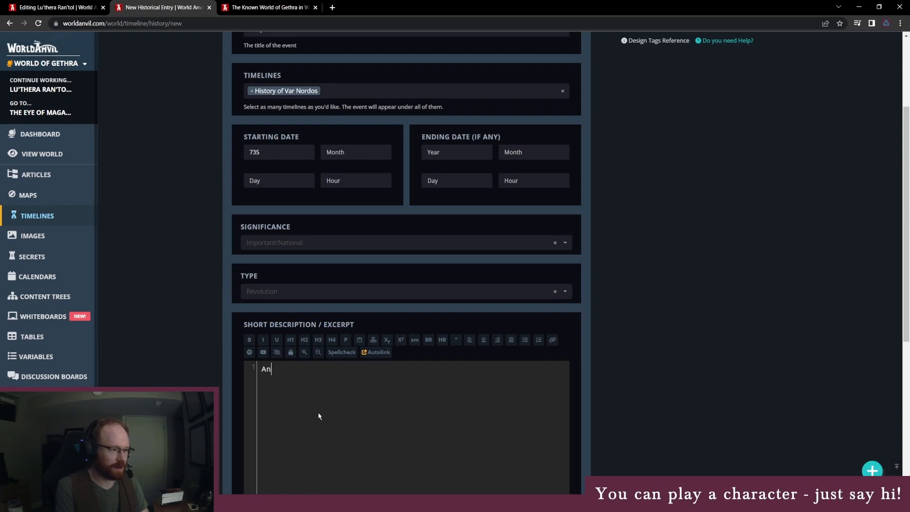
pyautogui.write('other noble, seeking ')
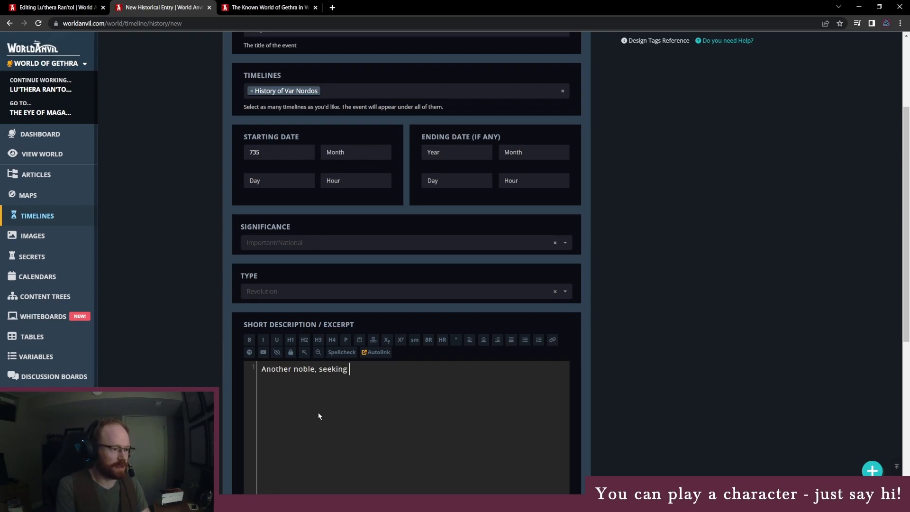
pyautogui.write('greater power, sta')
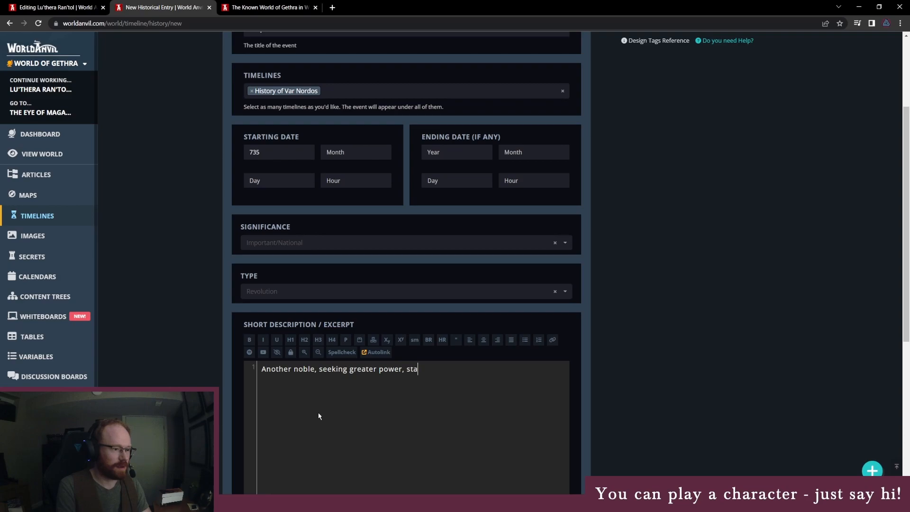
pyautogui.write('ges a coup t')
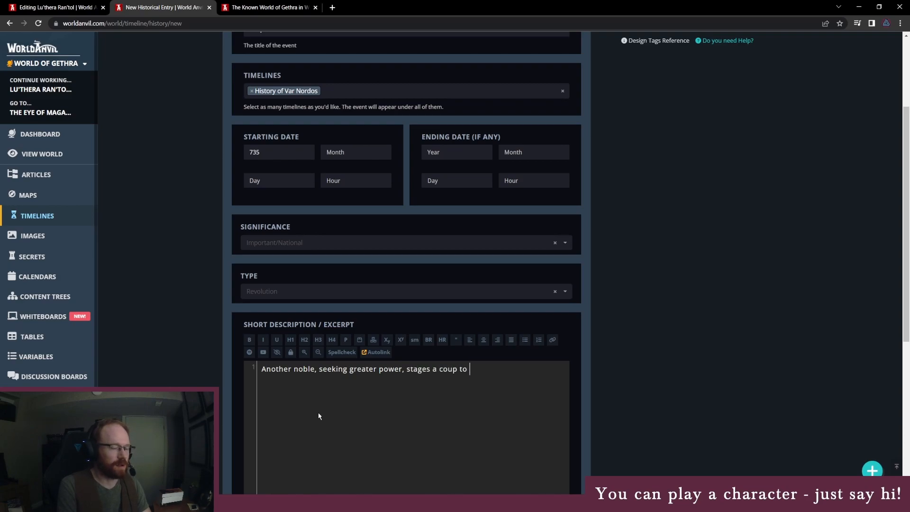
pyautogui.press('BackSpace')
pyautogui.write('against the ')
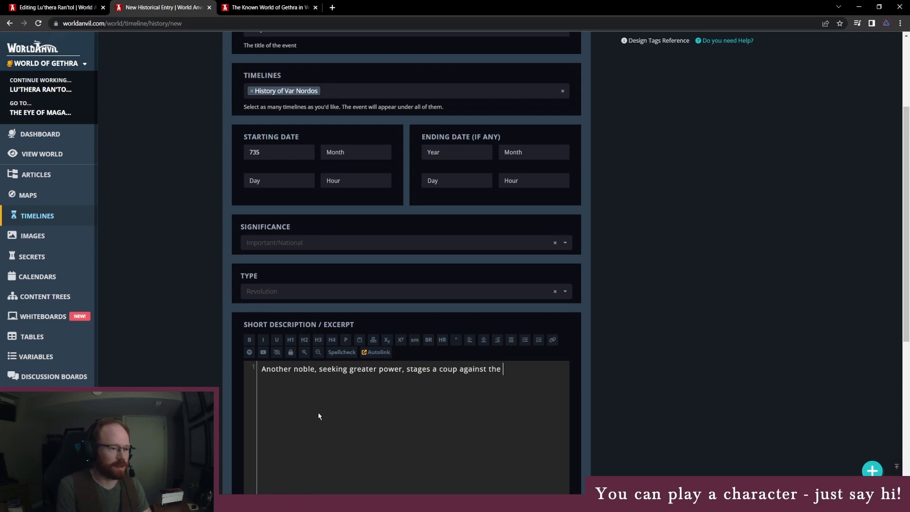
pyautogui.write('Old Emper')
pyautogui.press('BackSpace')
pyautogui.press('BackSpace')
pyautogui.press('BackSpace')
pyautogui.press('BackSpace')
pyautogui.press('BackSpace')
pyautogui.write('Bloodlines of')
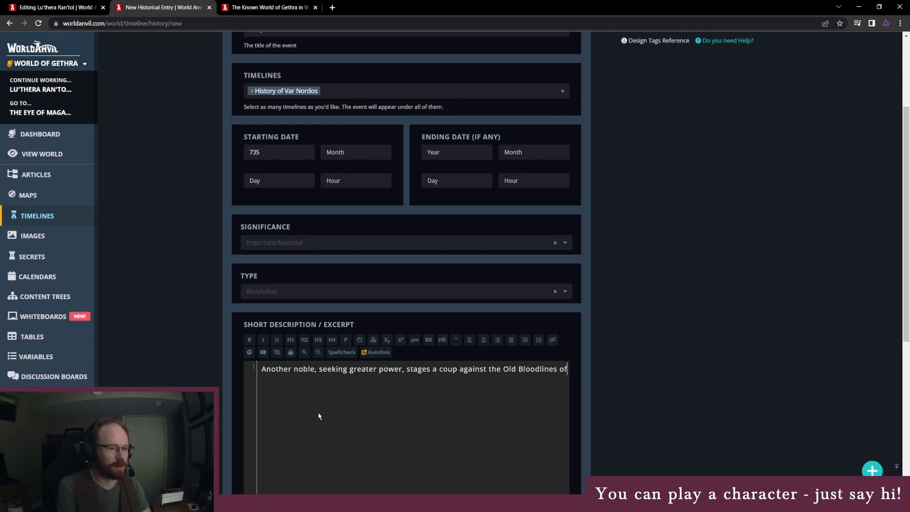
pyautogui.write(' the Emperor')
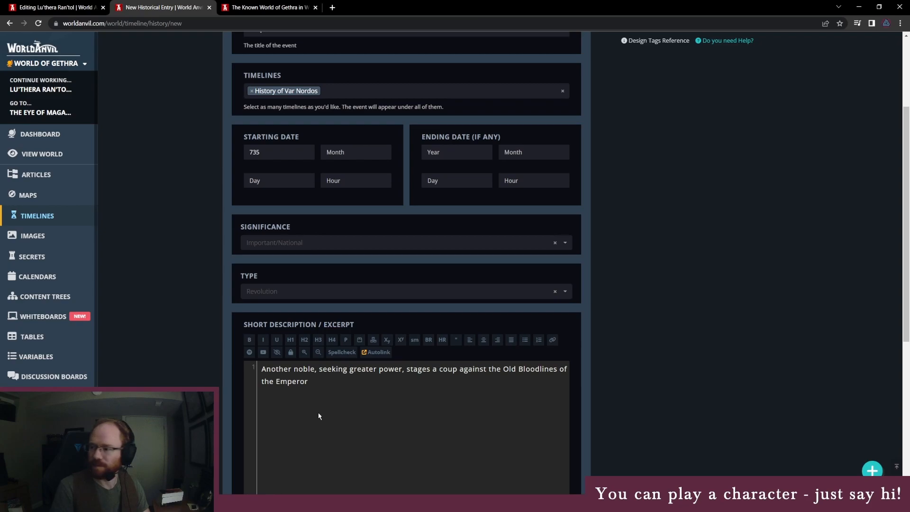
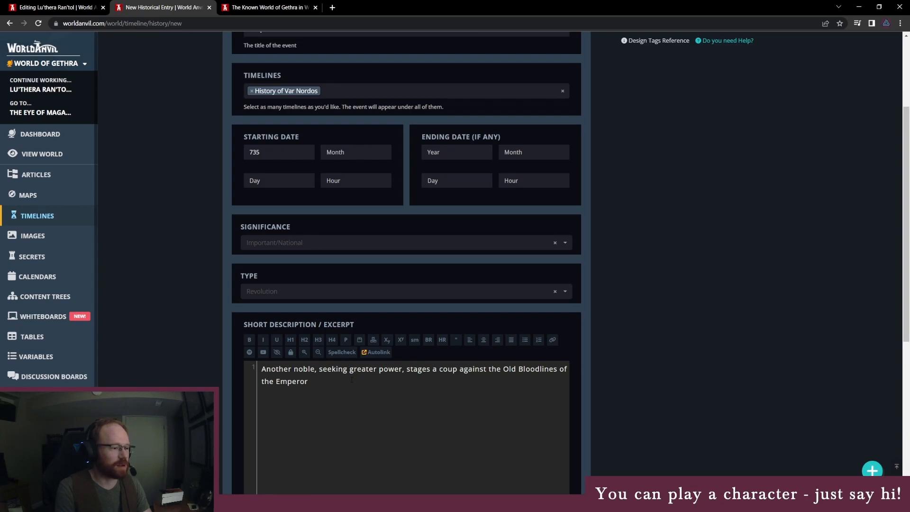
# - Complete the description sentence with ", causing widespread destabilization on Var Nordos."
pyautogui.write('and')
pyautogui.press('BackSpace')
pyautogui.press('BackSpace')
pyautogui.press('BackSpace')
pyautogui.press('BackSpace')
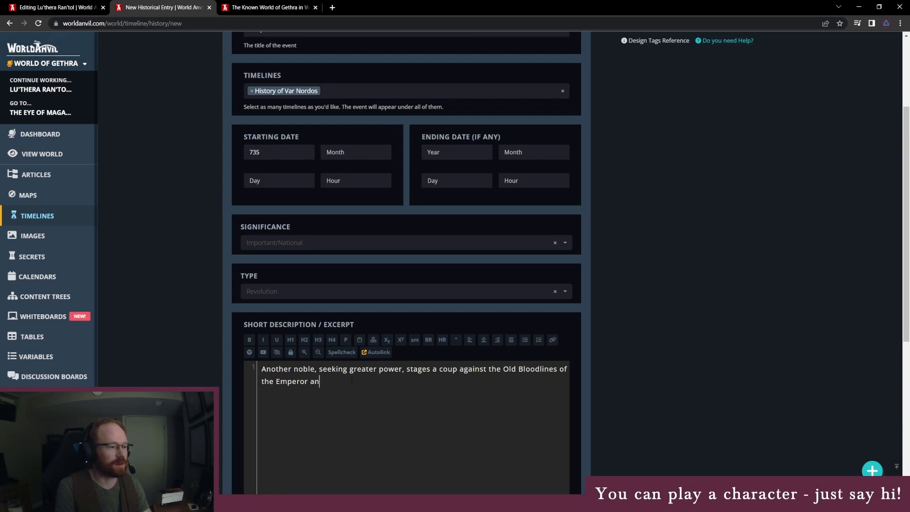
pyautogui.write(', causing widespread s')
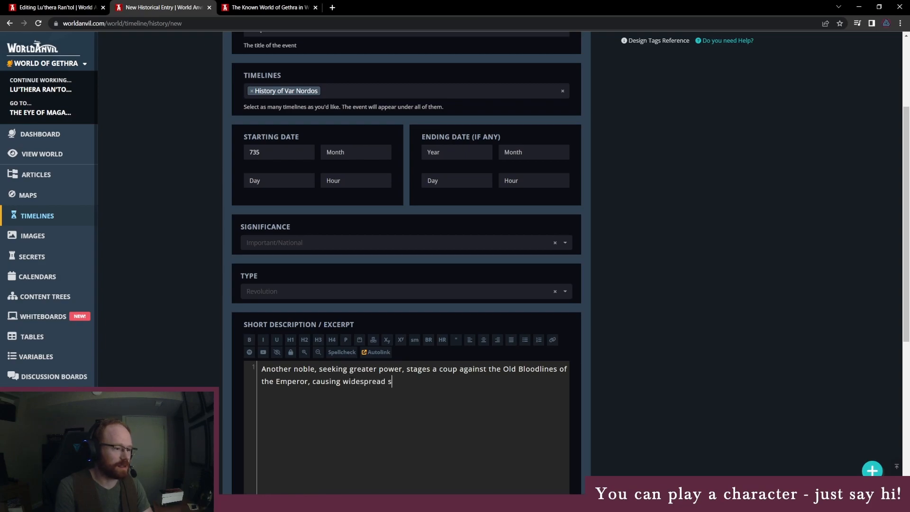
pyautogui.press('BackSpace')
pyautogui.write('destabilization in')
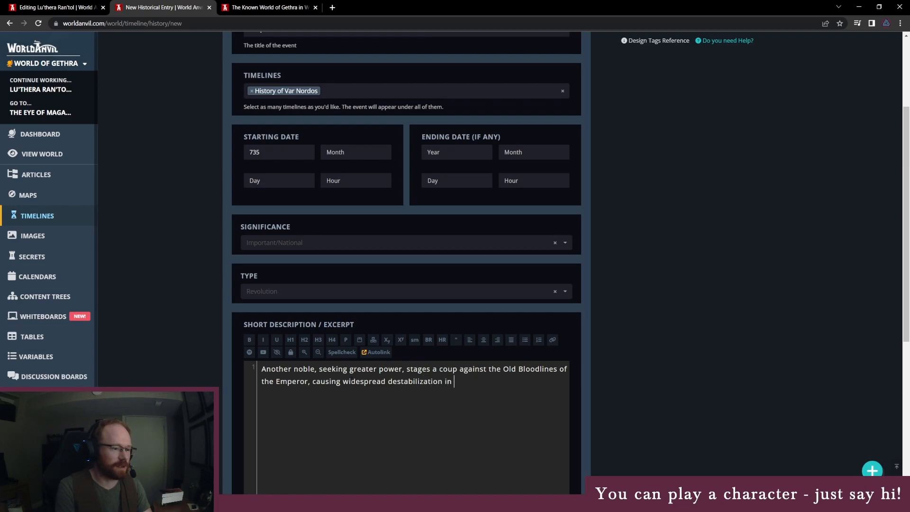
pyautogui.press('BackSpace')
pyautogui.press('BackSpace')
pyautogui.press('BackSpace')
pyautogui.write('on Var Nordos.')
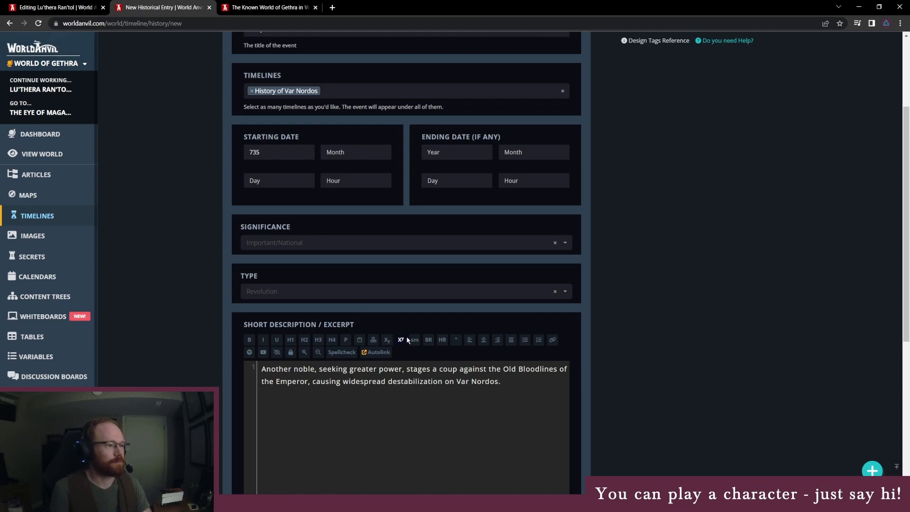
# - Create the Coup D'etat historical entry and return to the History of Var Nordos timeline
pyautogui.scroll(-3, 475, 348)
pyautogui.scroll(5, 475, 348)
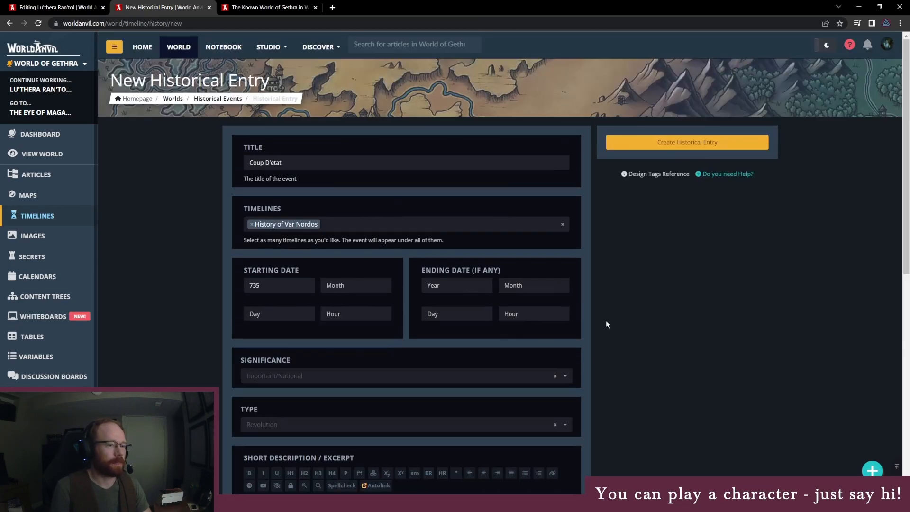
pyautogui.click(667, 144)
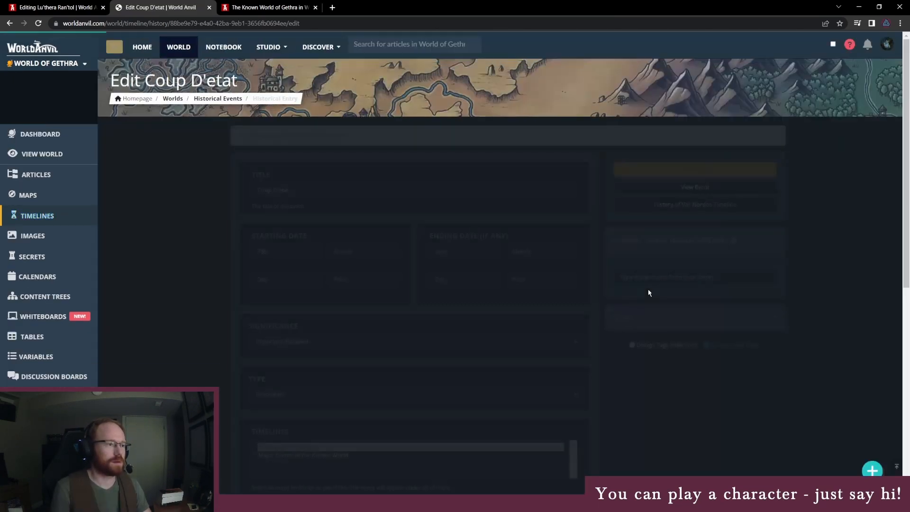
pyautogui.click(666, 205)
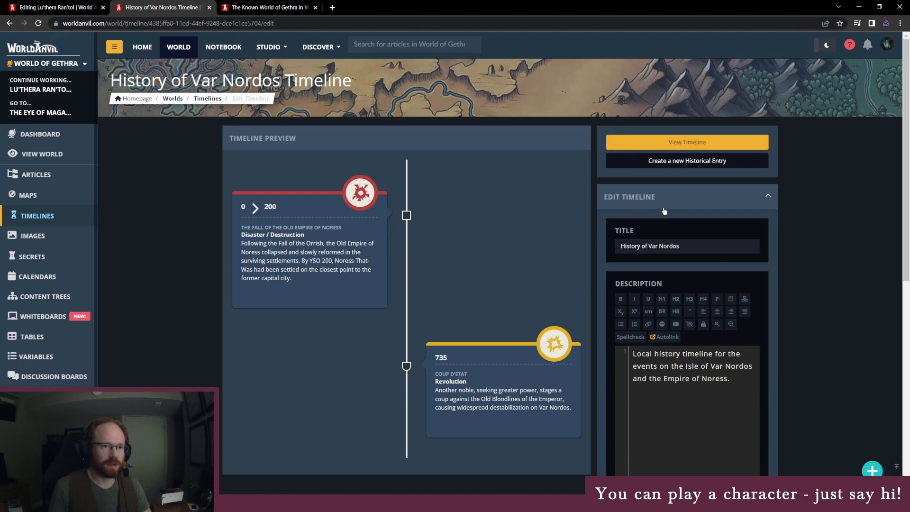
# - Reopen the Coup D'etat entry for editing and generate a random number between 1 and 12 on RANDOM.ORG
pyautogui.click(559, 427)
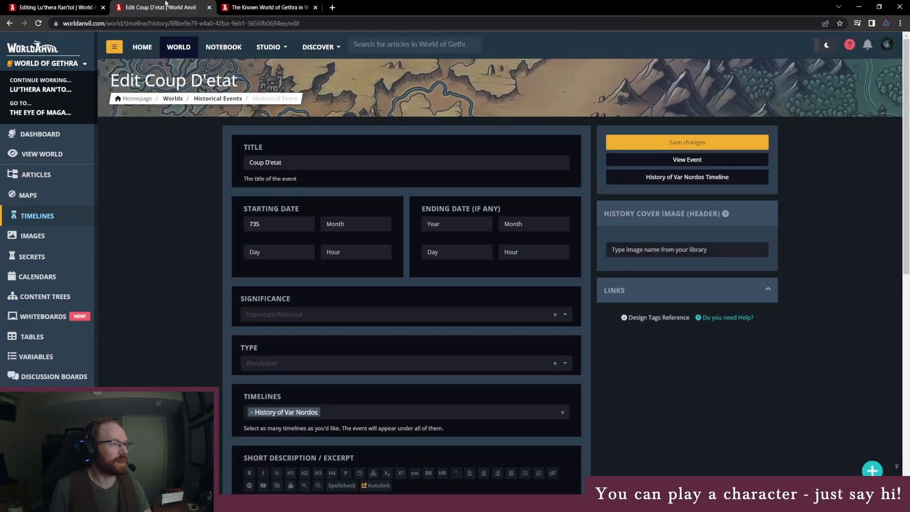
pyautogui.click(71, 6)
pyautogui.click(166, 5)
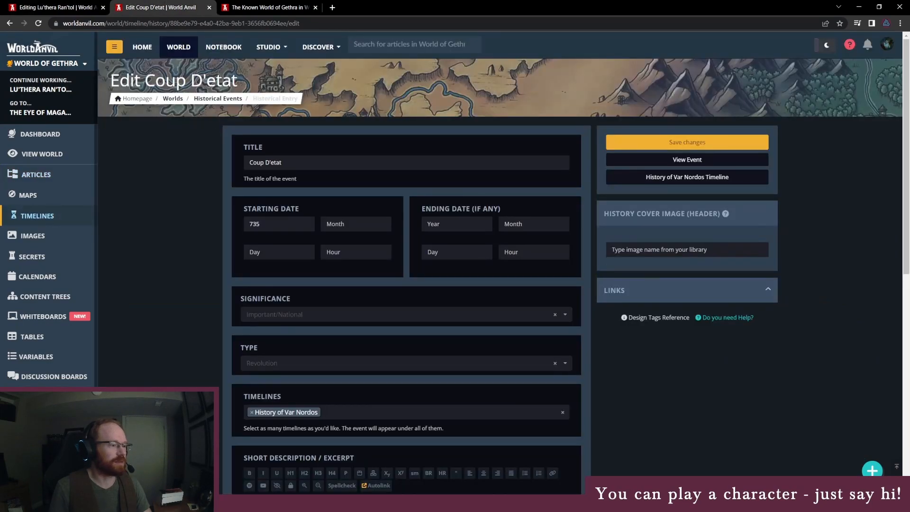
pyautogui.moveTo(195, 503)
pyautogui.click(235, 467)
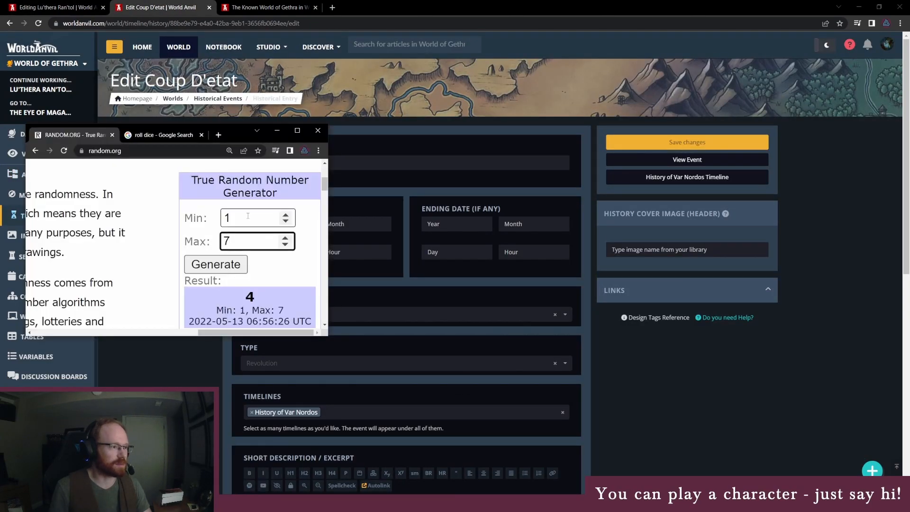
pyautogui.press('BackSpace')
pyautogui.write('12')
pyautogui.press('Return')
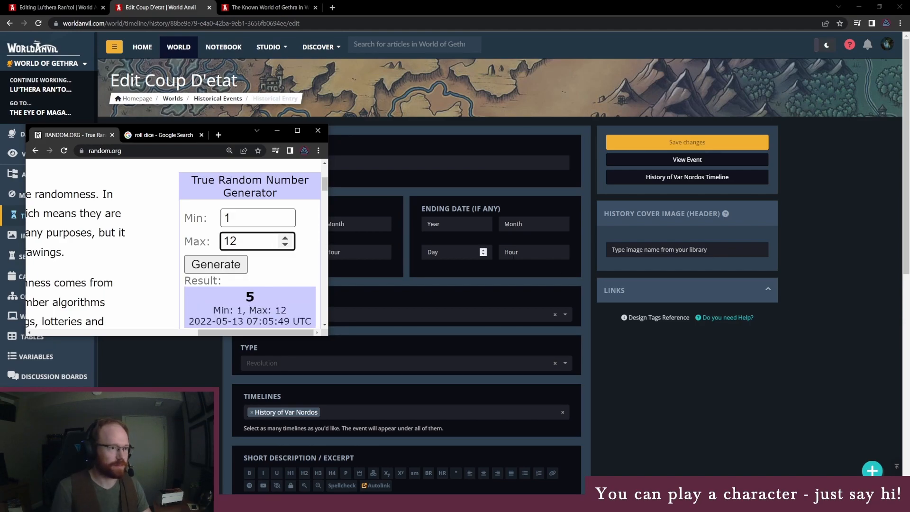
# - Set the Coup D'etat entry's starting month to 5 and save the changes
pyautogui.click(553, 327)
pyautogui.click(354, 222)
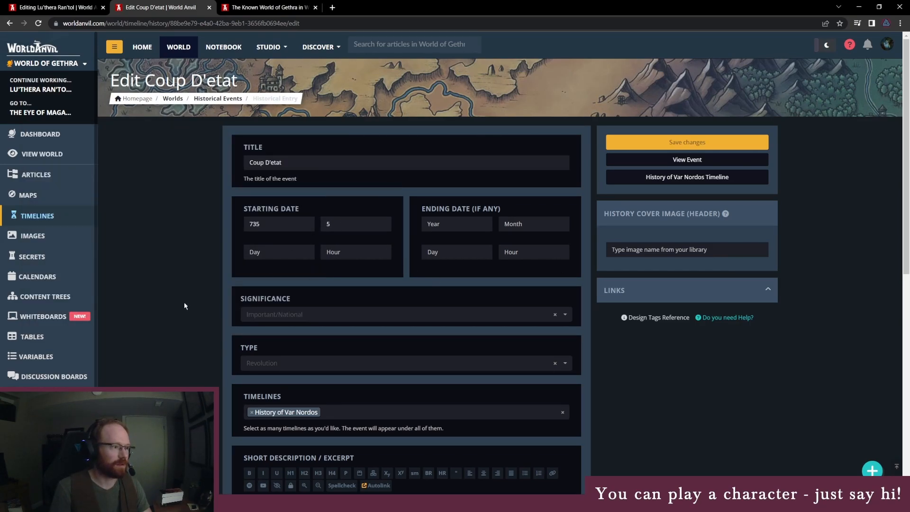
pyautogui.click(666, 142)
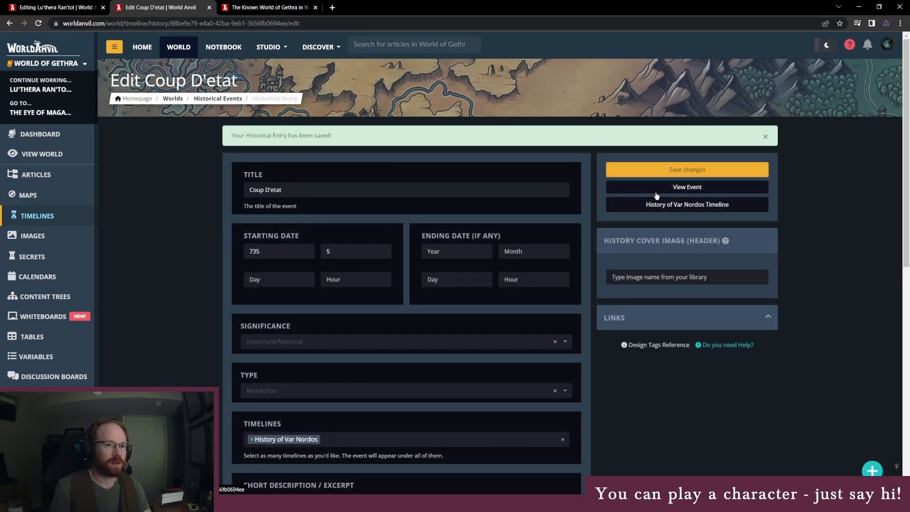
# - Start a new historical entry from the History of Var Nordos timeline and title it "Pirates raid Bogtown"
pyautogui.click(660, 205)
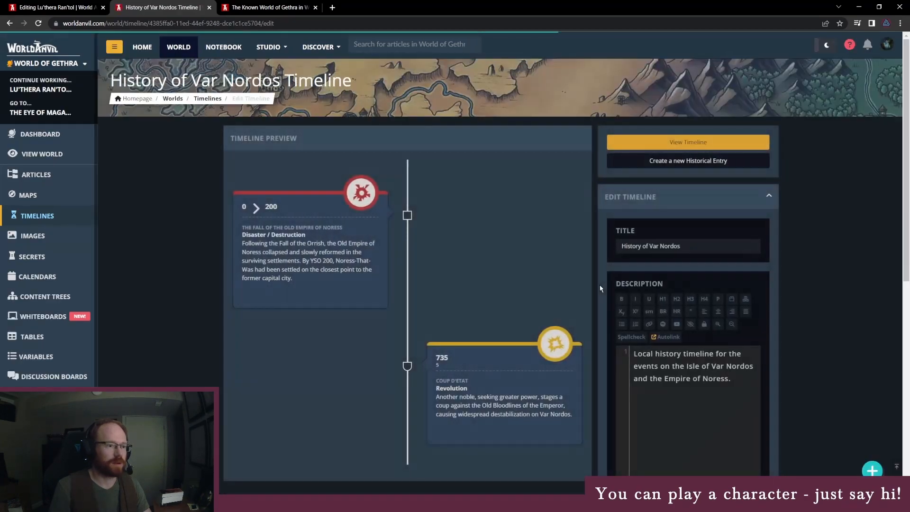
pyautogui.click(667, 143)
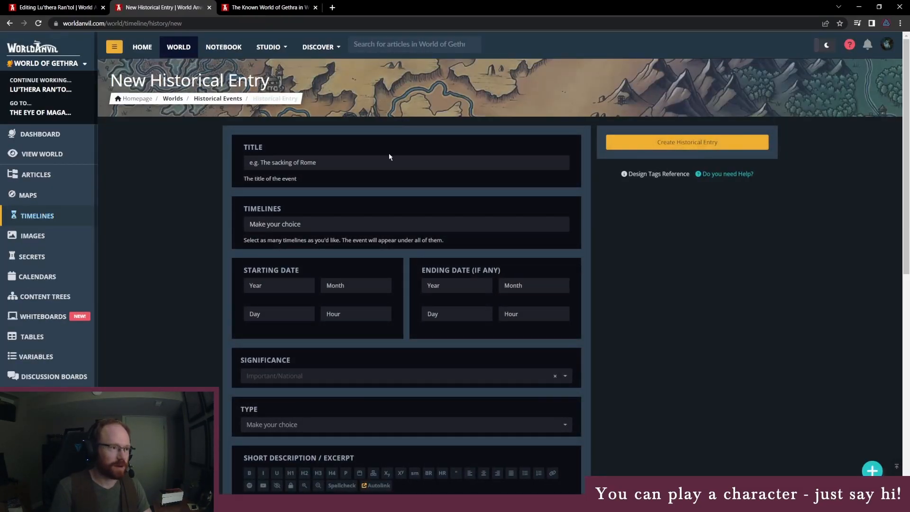
pyautogui.click(387, 163)
pyautogui.write('Pirates raid Bogtown')
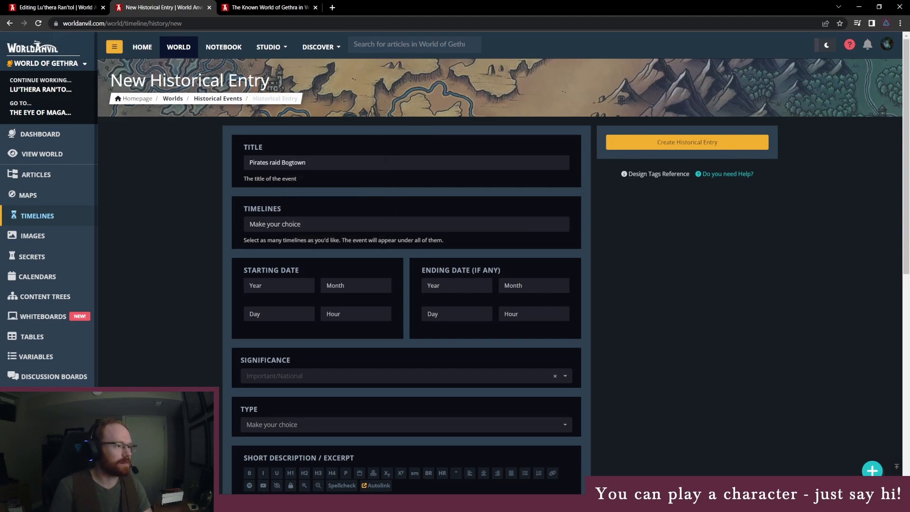
# - Assign the Pirates raid Bogtown entry to the History of Var Nordos timeline and set its starting year to 735
pyautogui.click(312, 225)
pyautogui.click(294, 238)
pyautogui.click(270, 285)
pyautogui.write('735')
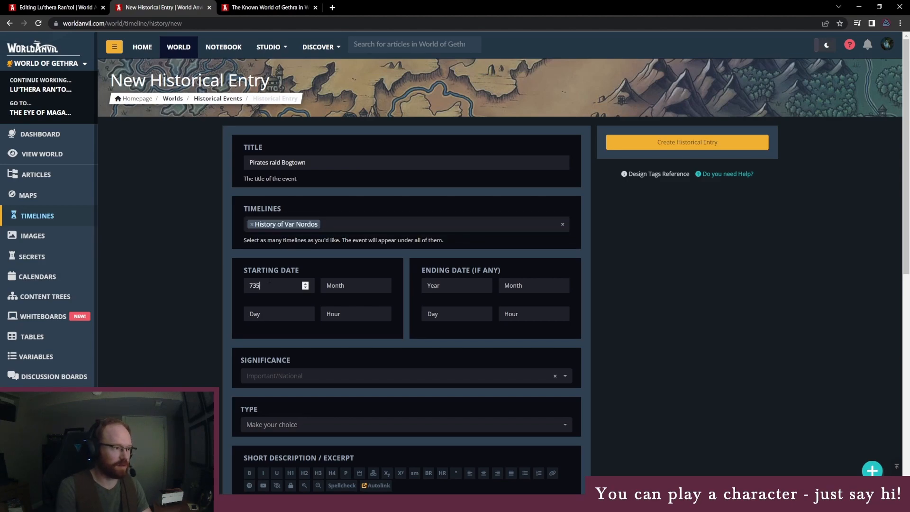
# - Generate a random number between 5 and 12 on RANDOM.ORG and set the raid entry's starting month to 11
pyautogui.hotkey('alt', 'Tab')
pyautogui.hotkey('shift', 'Tab')
pyautogui.write('5')
pyautogui.press('Return')
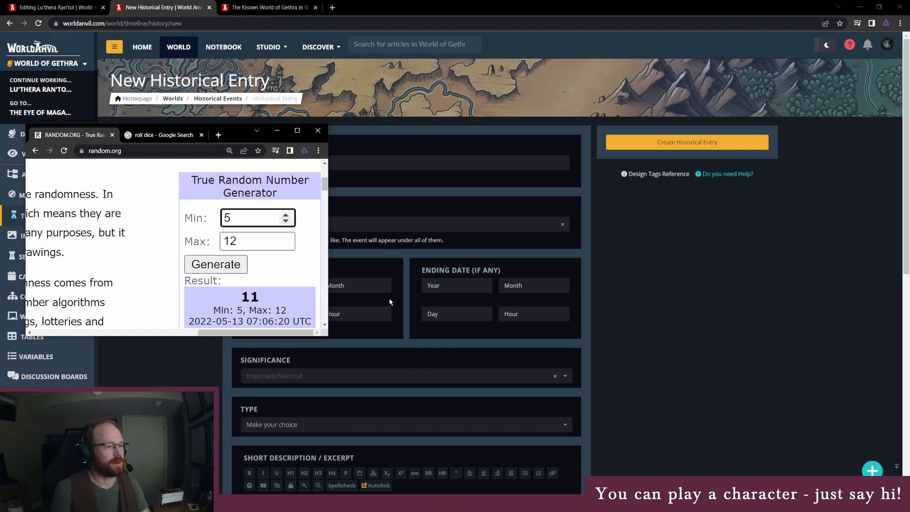
pyautogui.hotkey('alt', 'Tab')
pyautogui.click(360, 287)
pyautogui.write('11')
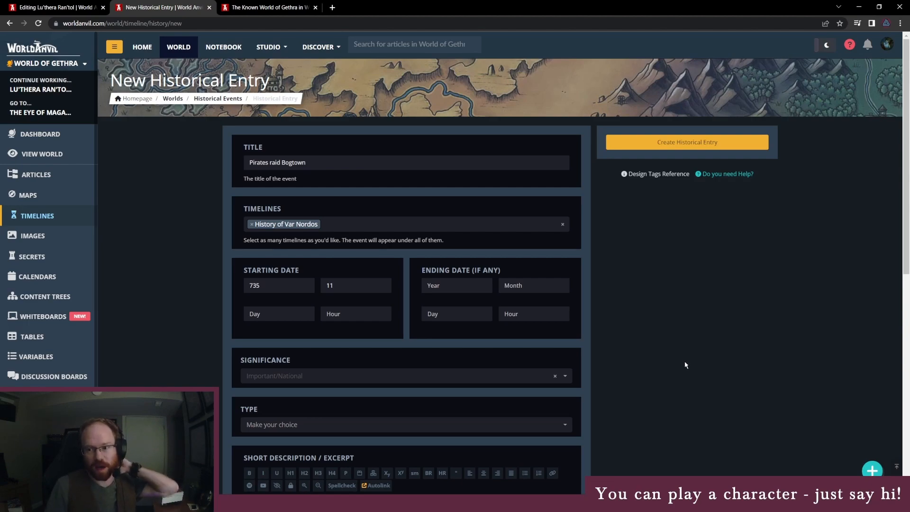
# - Set the raid entry's significance to Minor/Regional and search the event types for "raid" and "att"
pyautogui.click(511, 372)
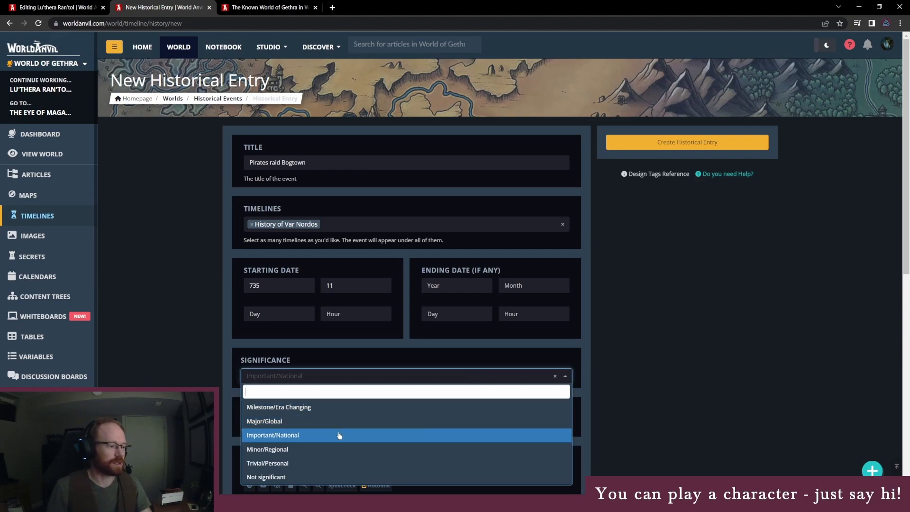
pyautogui.click(332, 449)
pyautogui.click(308, 426)
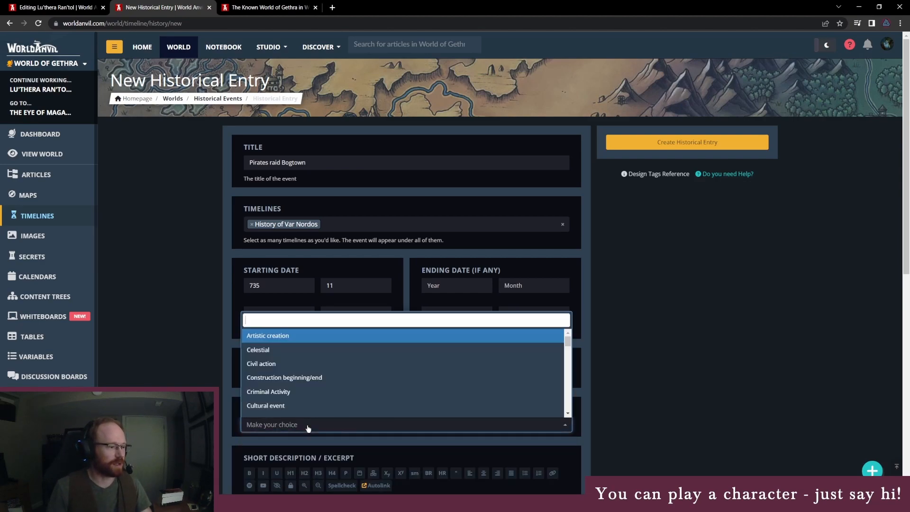
pyautogui.write('raid')
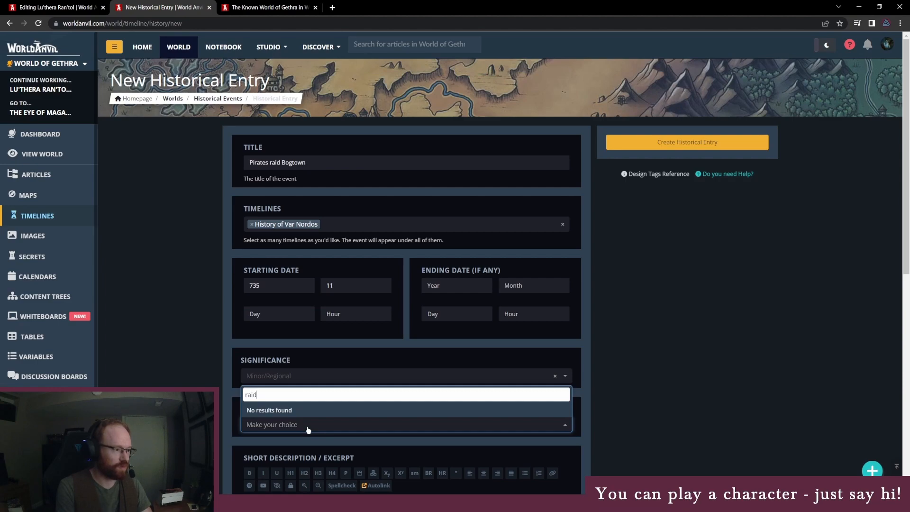
pyautogui.press('BackSpace')
pyautogui.press('BackSpace')
pyautogui.press('BackSpace')
pyautogui.press('BackSpace')
pyautogui.write('att')
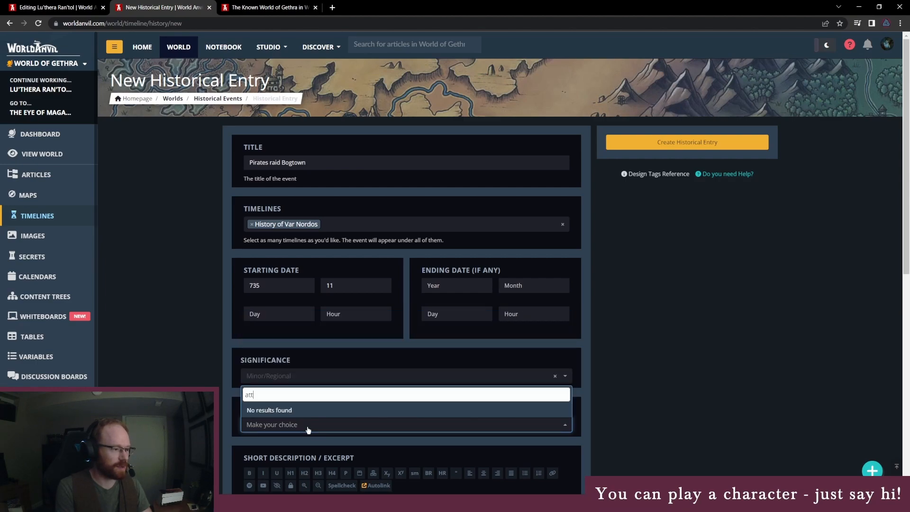
pyautogui.press('BackSpace')
pyautogui.press('BackSpace')
pyautogui.press('BackSpace')
pyautogui.press('BackSpace')
pyautogui.press('BackSpace')
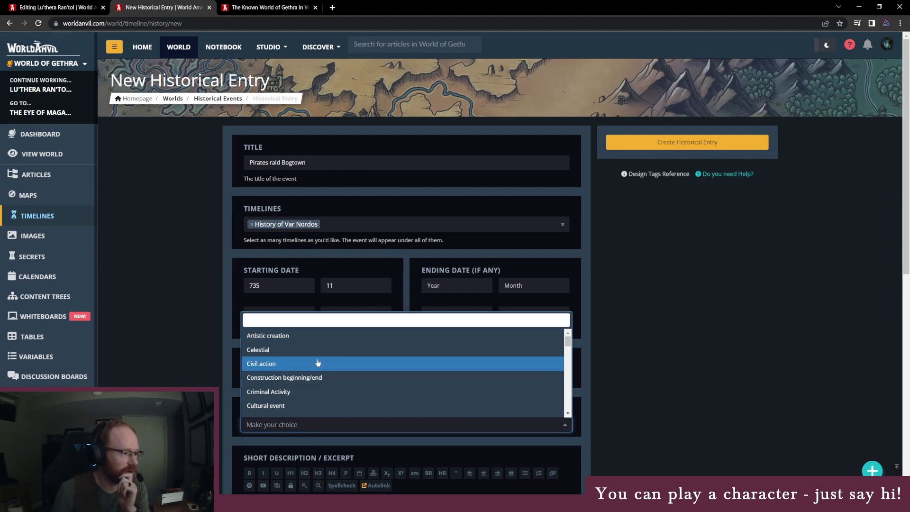
# - Look through the full list of event types and set the raid entry's type to Criminal Activity
pyautogui.scroll(-1, 318, 358)
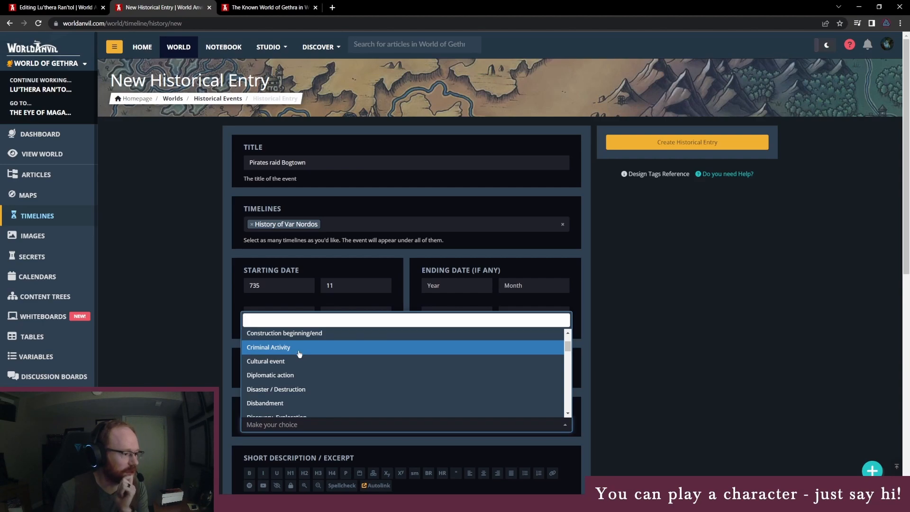
pyautogui.scroll(-1, 301, 378)
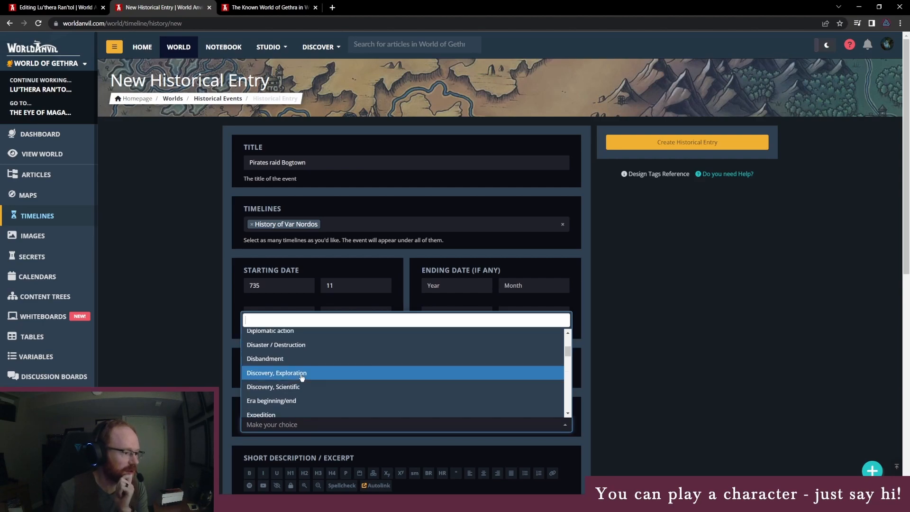
pyautogui.scroll(-1, 300, 387)
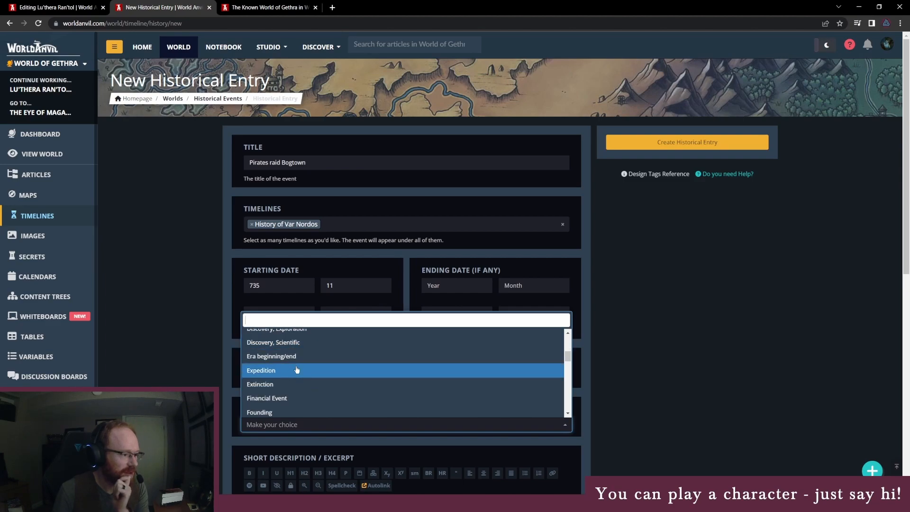
pyautogui.scroll(-1, 295, 380)
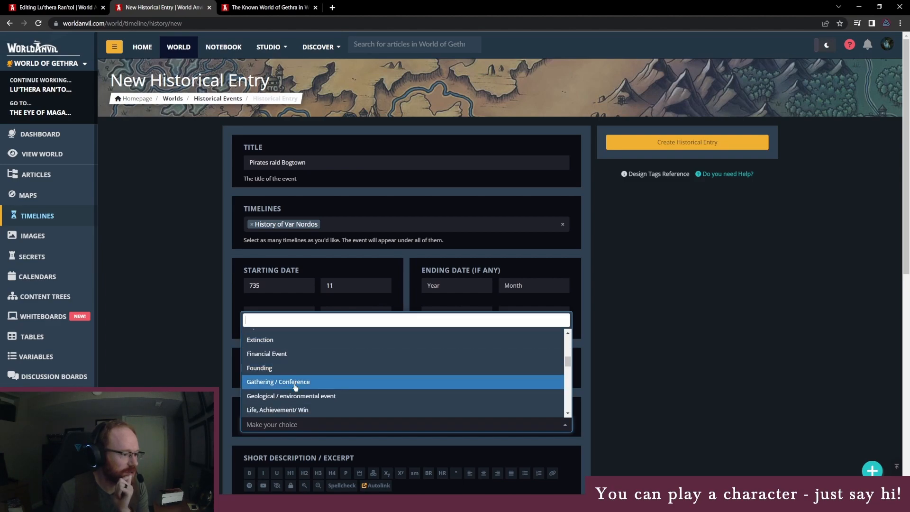
pyautogui.scroll(-1, 296, 385)
pyautogui.scroll(-1, 297, 384)
pyautogui.scroll(-3, 304, 377)
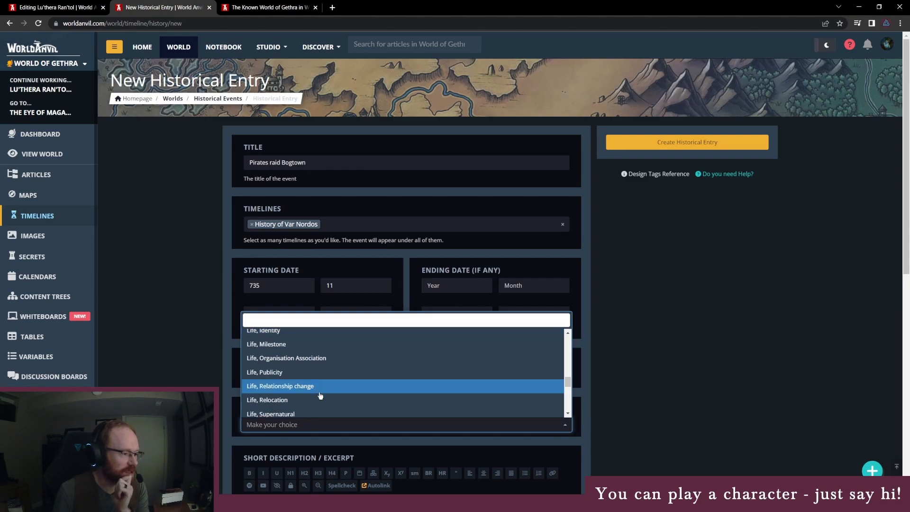
pyautogui.scroll(-1, 319, 391)
pyautogui.scroll(-1, 320, 394)
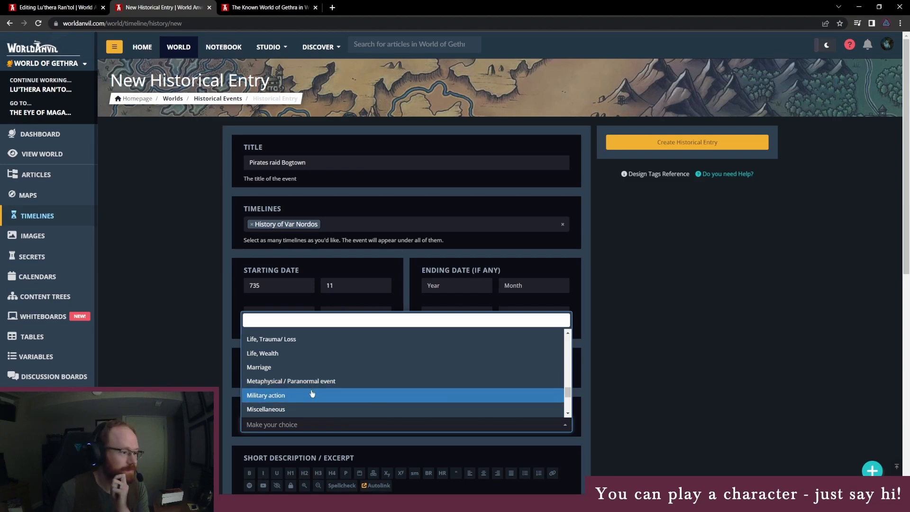
pyautogui.scroll(-1, 309, 393)
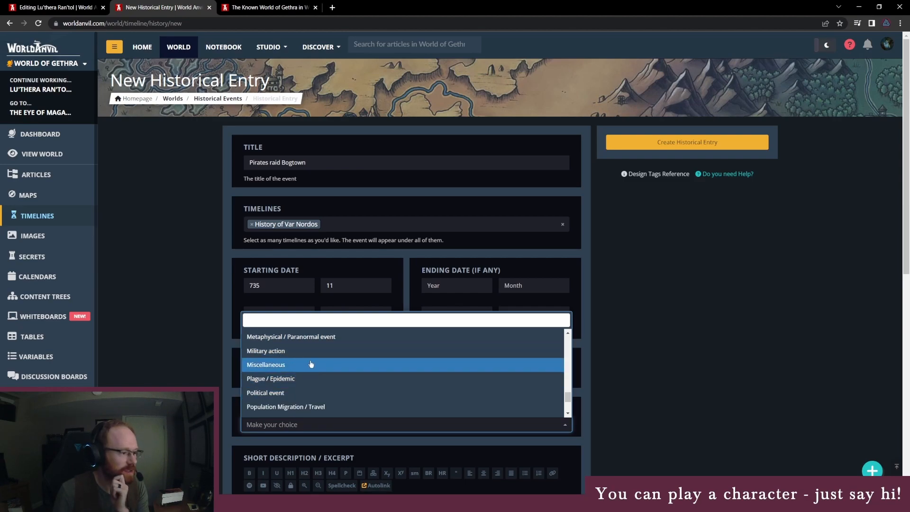
pyautogui.scroll(-1, 307, 404)
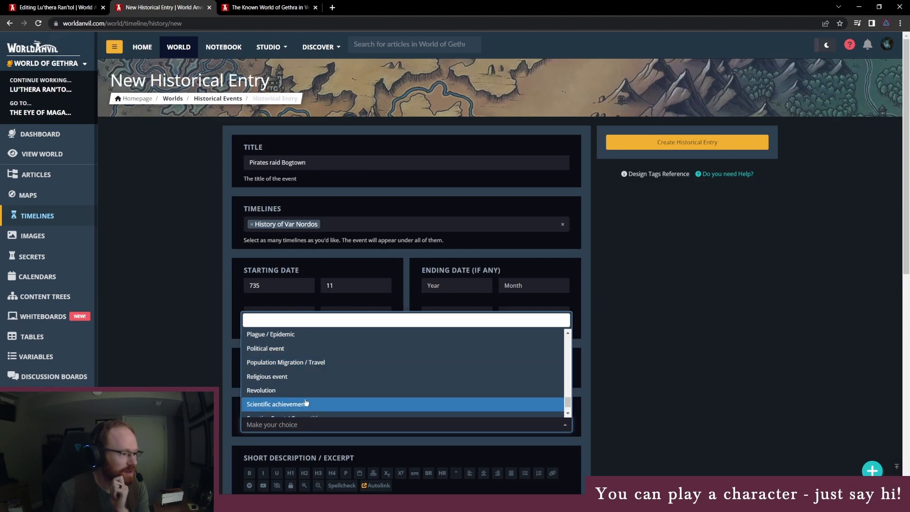
pyautogui.scroll(-1, 307, 392)
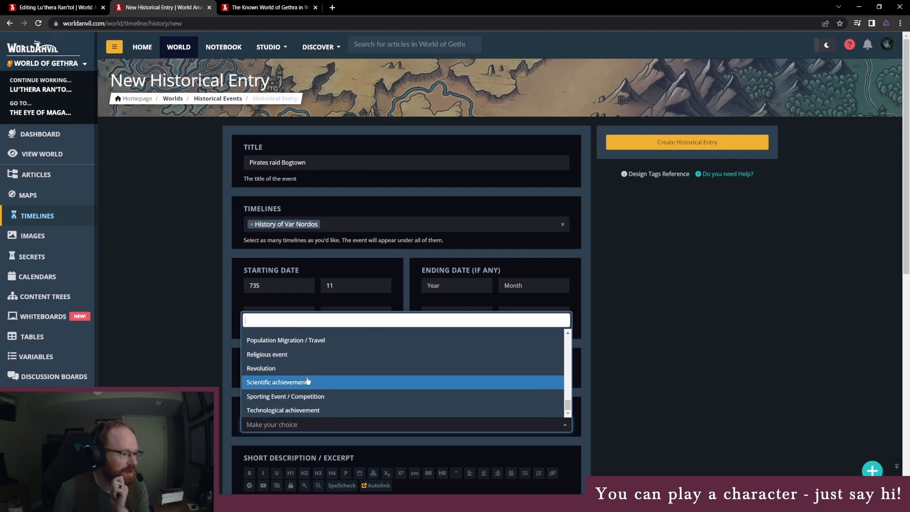
pyautogui.scroll(4, 313, 404)
pyautogui.scroll(6, 315, 386)
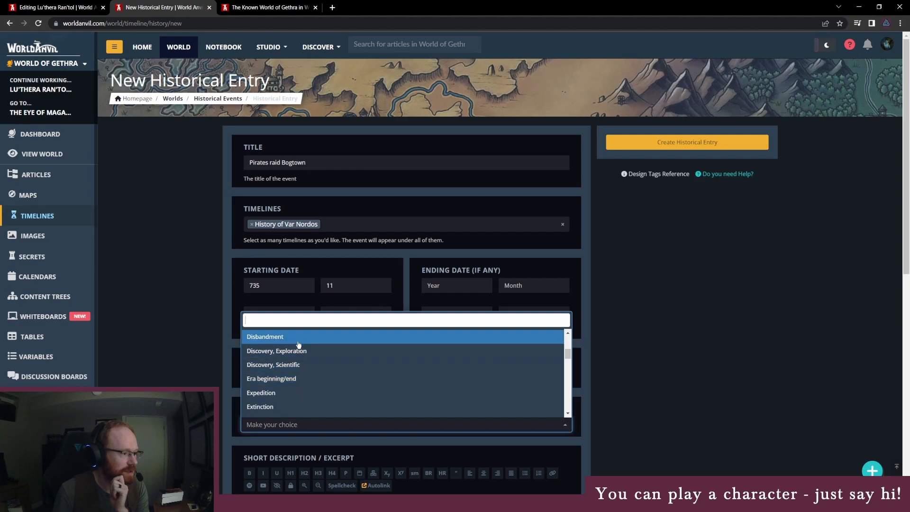
pyautogui.scroll(1, 306, 368)
pyautogui.scroll(1, 301, 365)
pyautogui.click(301, 371)
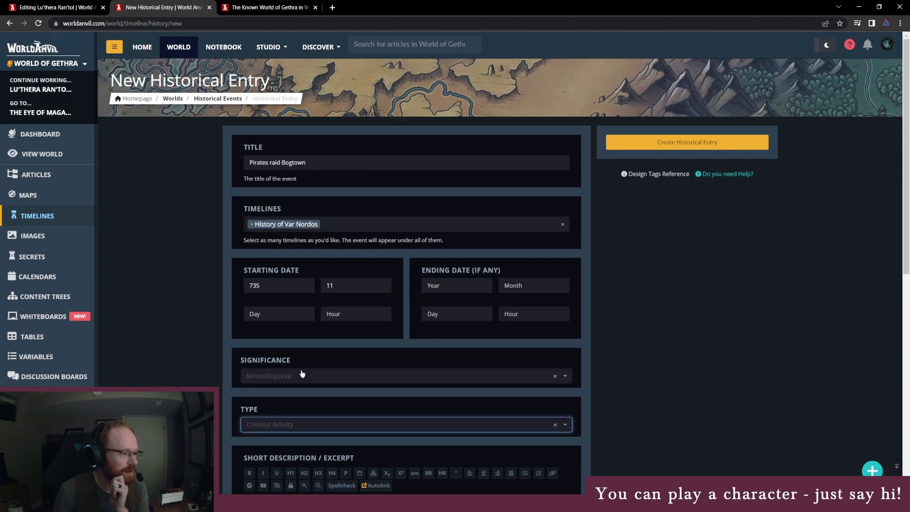
# - Start editing the Short Description / Excerpt of the Pirates raid Bogtown entry
pyautogui.scroll(-1, 270, 433)
pyautogui.scroll(-1, 272, 433)
pyautogui.click(290, 437)
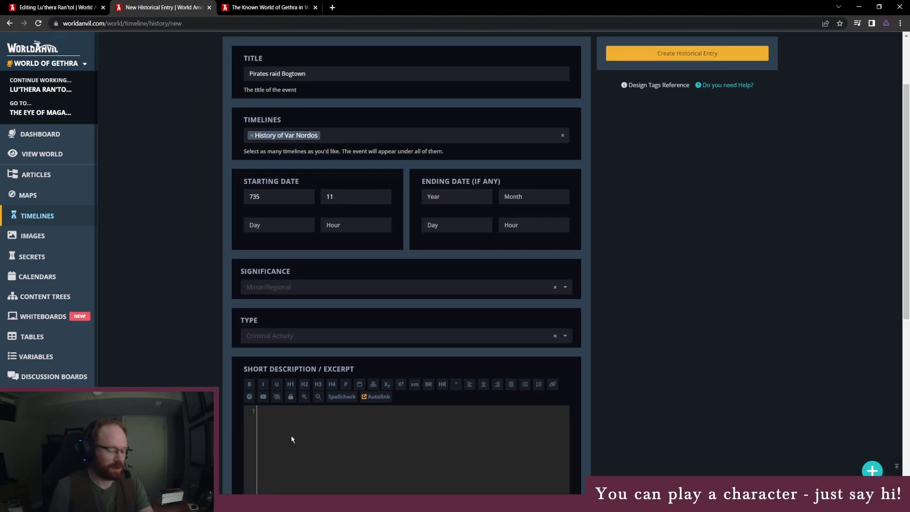
pyautogui.click(266, 7)
pyautogui.click(200, 4)
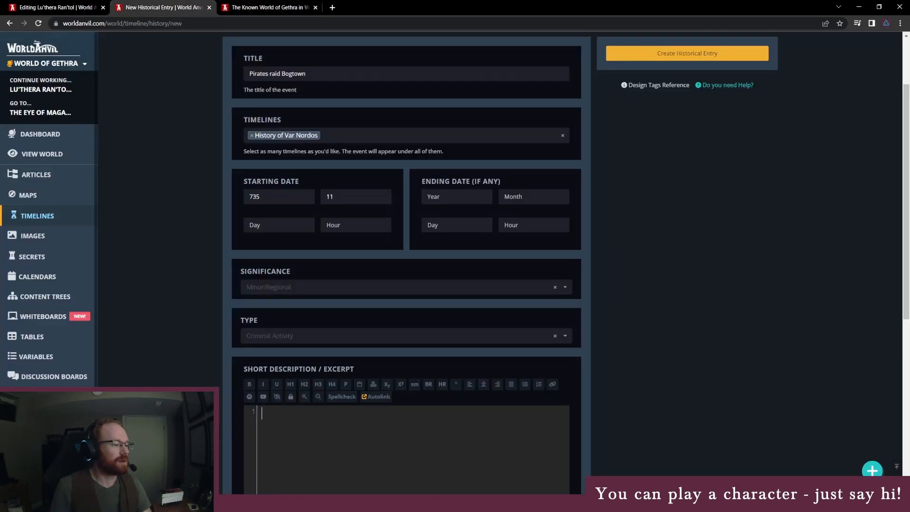
# - Switch to OneNote and write the question "Did the Ghost undertake this target alone?", checking Lu'thera's article in World Anvil for details
pyautogui.hotkey('alt', 'Tab')
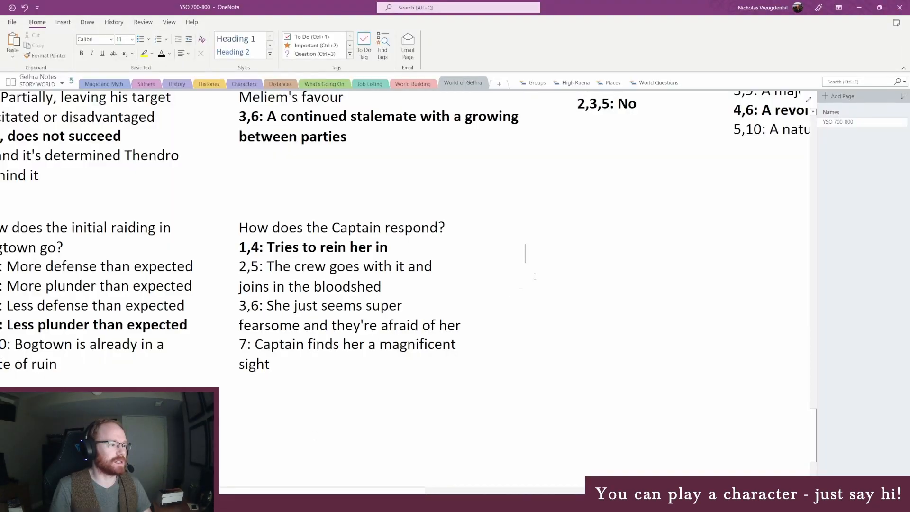
pyautogui.write('Did the')
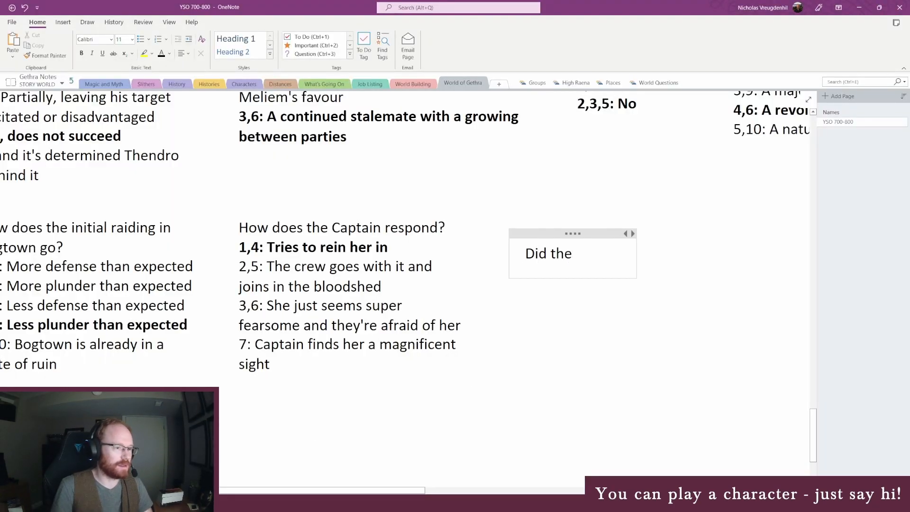
pyautogui.hotkey('alt', 'Tab')
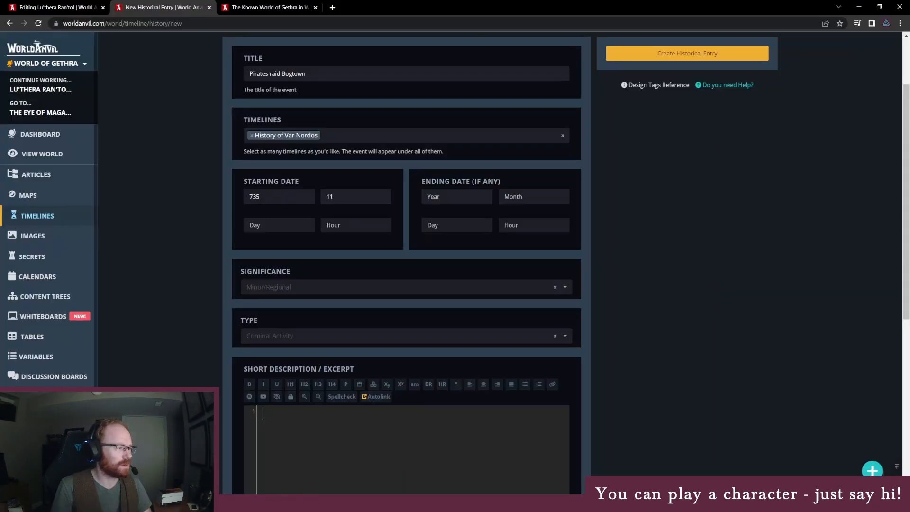
pyautogui.click(34, 3)
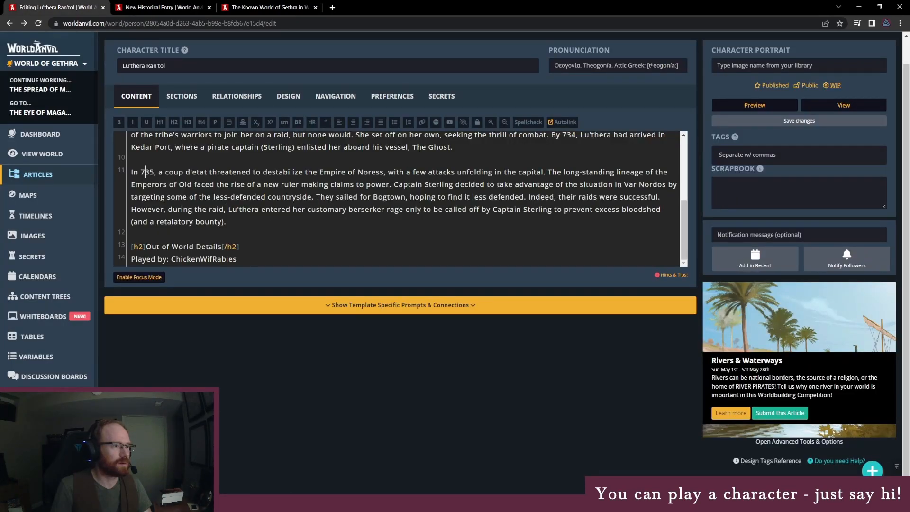
pyautogui.hotkey('alt', 'Tab')
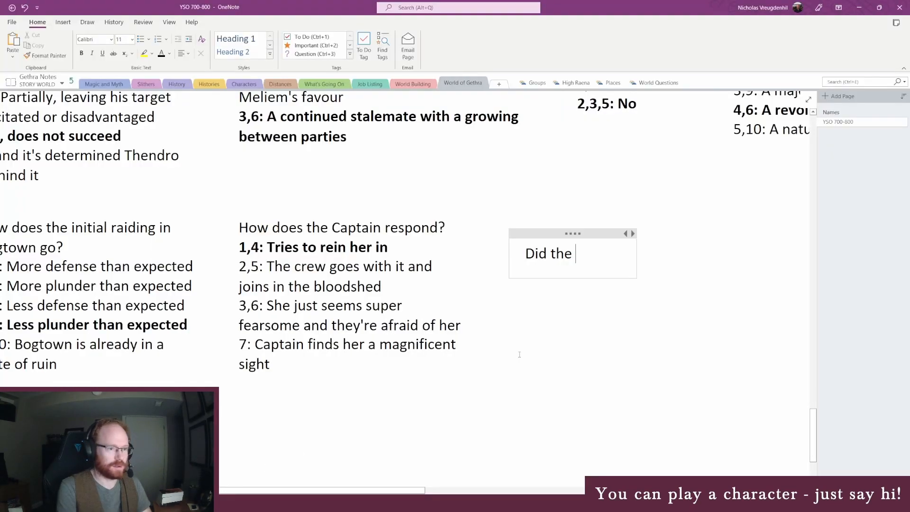
pyautogui.write('Ghost t')
pyautogui.press('BackSpace')
pyautogui.write('un')
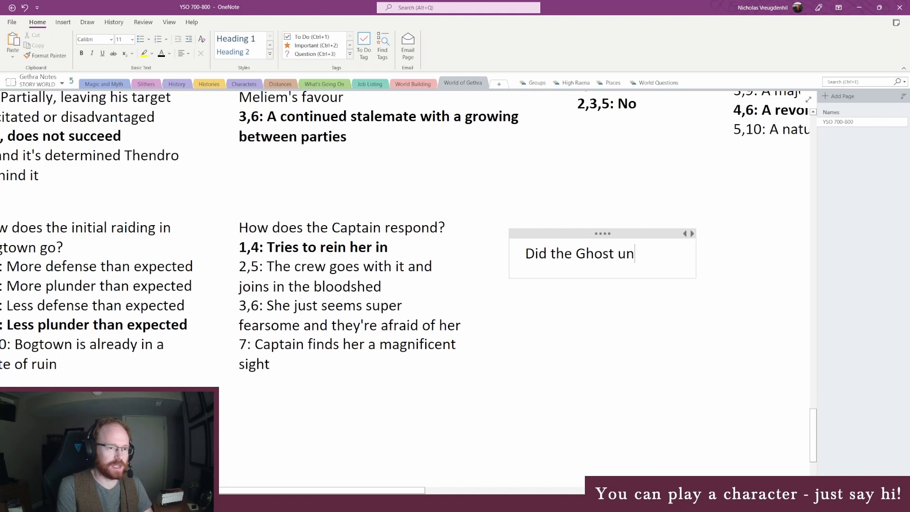
pyautogui.write('dertake this ta')
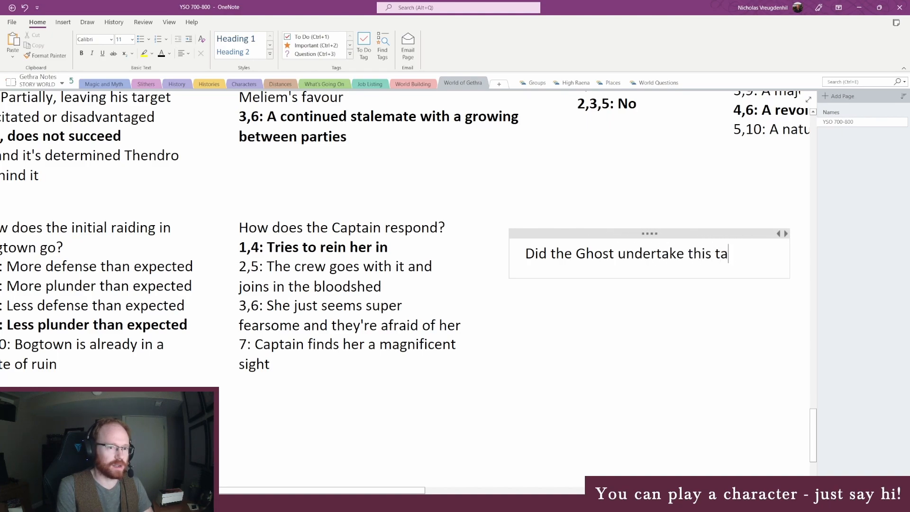
pyautogui.write('rget alone?')
# - Add answer 1 below the Ghost question: "Bogtown, other towns have pirates seeking them too"
pyautogui.press('Return')
pyautogui.write('1: Bogot')
pyautogui.press('BackSpace')
pyautogui.press('BackSpace')
pyautogui.write('t')
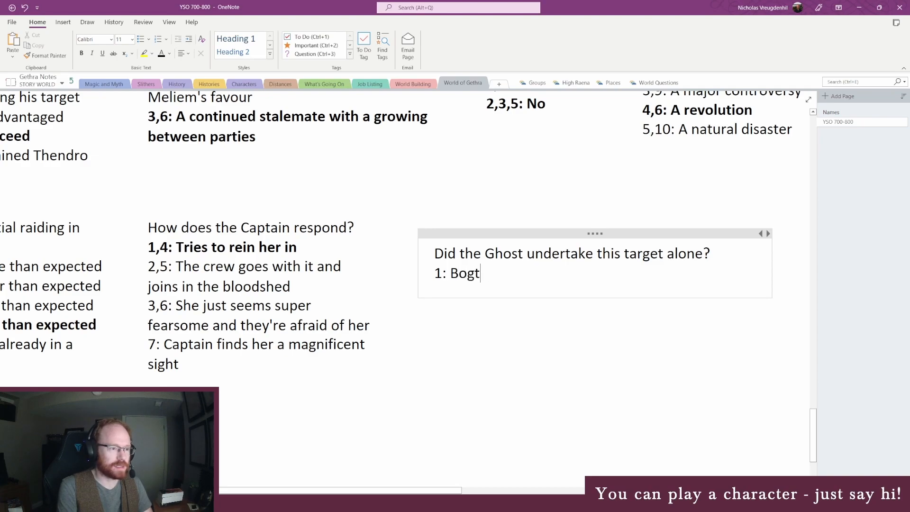
pyautogui.write('own, other town')
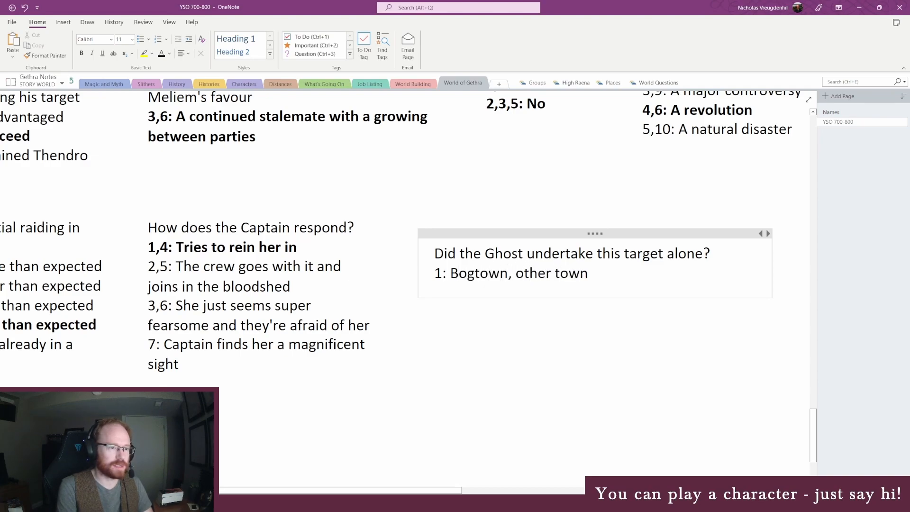
pyautogui.write('s have pirates ')
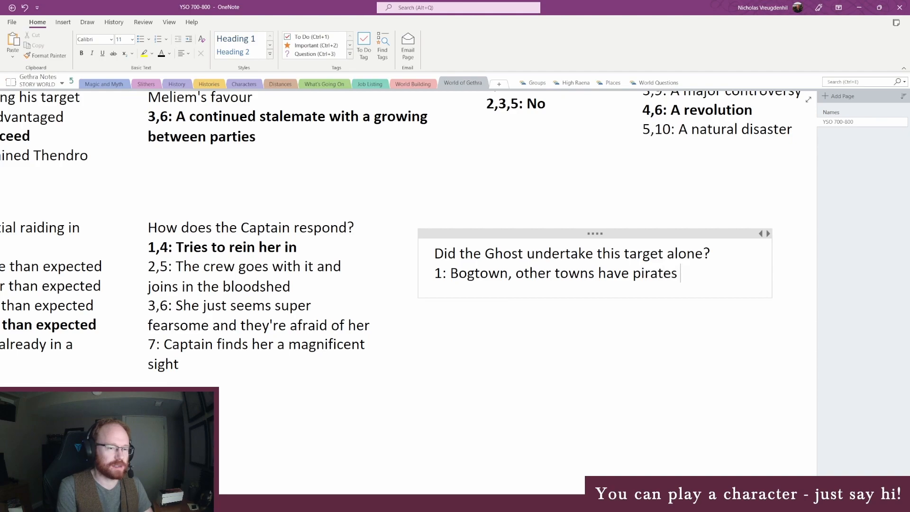
pyautogui.write('seeking them too')
# - Add answer 2 to the Ghost question: "Only pirate mission they know of"
pyautogui.press('Return')
pyautogui.write('2')
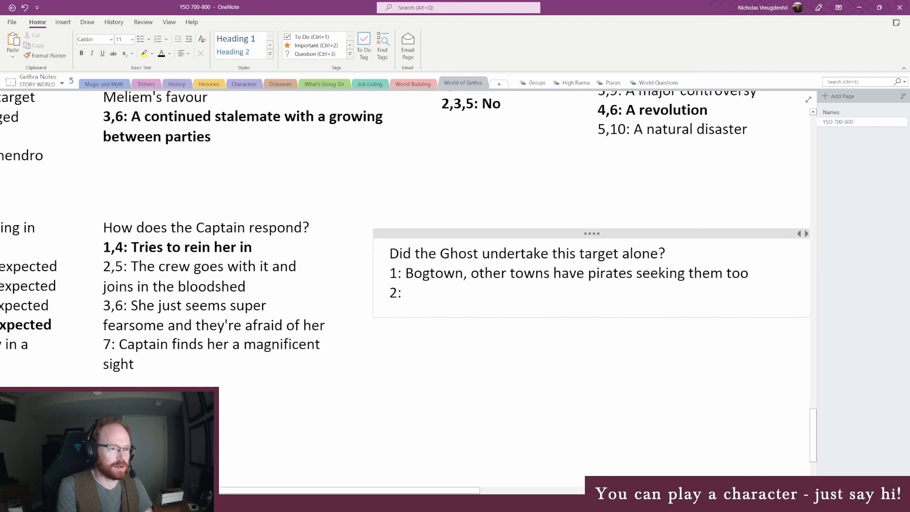
pyautogui.write(': Only pirate t')
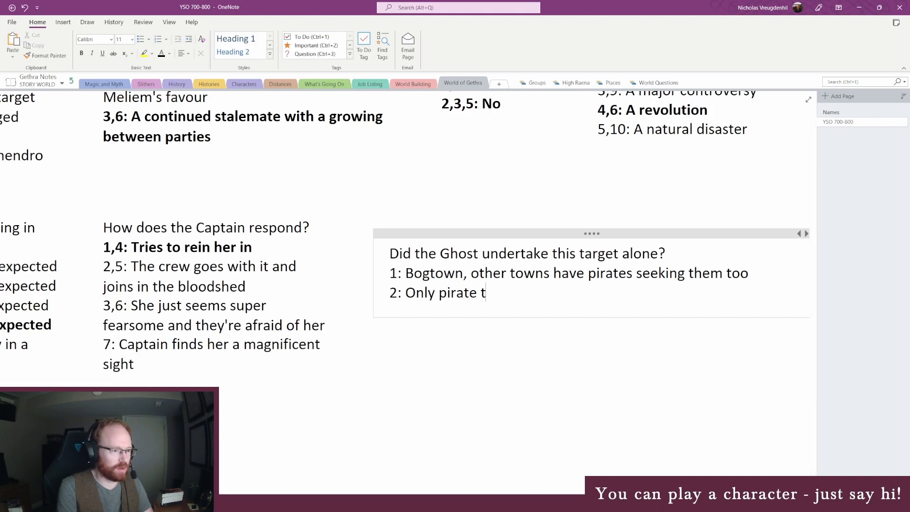
pyautogui.write('mission they know of')
# - Narrow the Ghost question's note box and add answer 3: "A few other ships are supporting the raid"
pyautogui.press('Return')
pyautogui.write('3:')
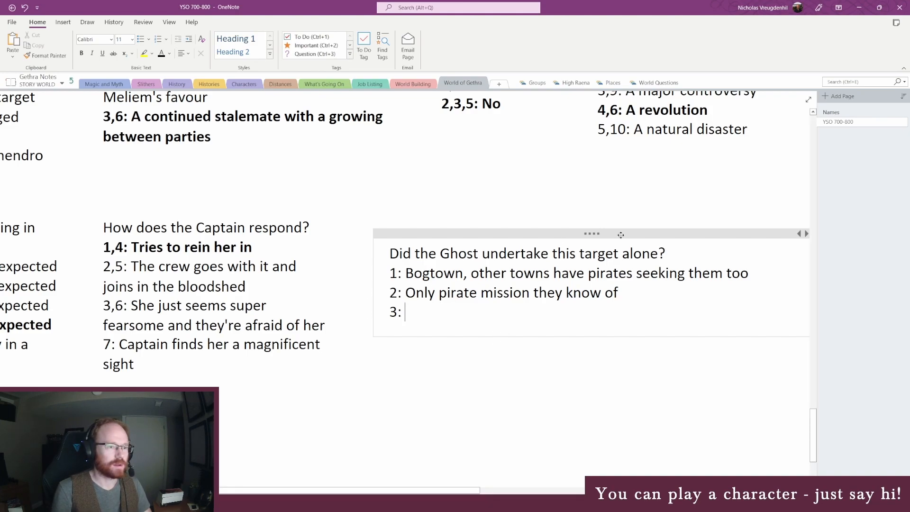
pyautogui.moveTo(808, 271); pyautogui.dragTo(688, 271)
pyautogui.write('B')
pyautogui.press('BackSpace')
pyautogui.write('A ')
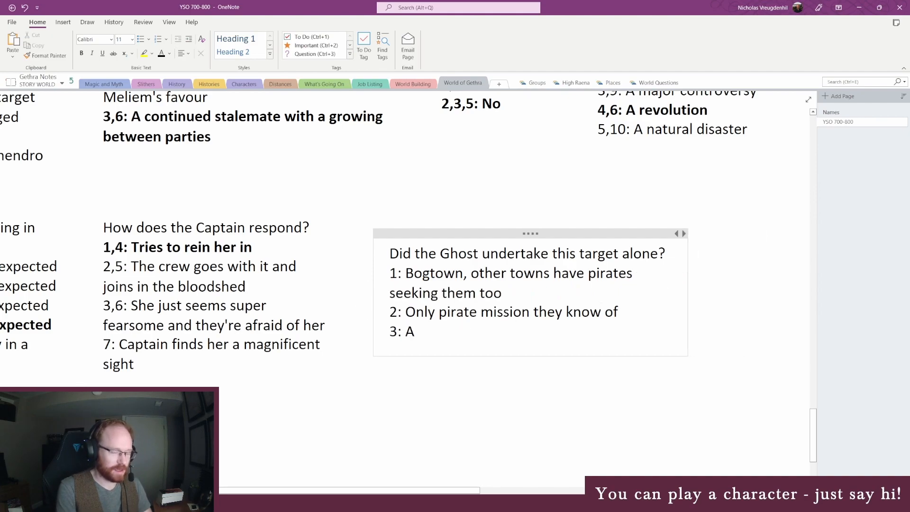
pyautogui.write('few other ships')
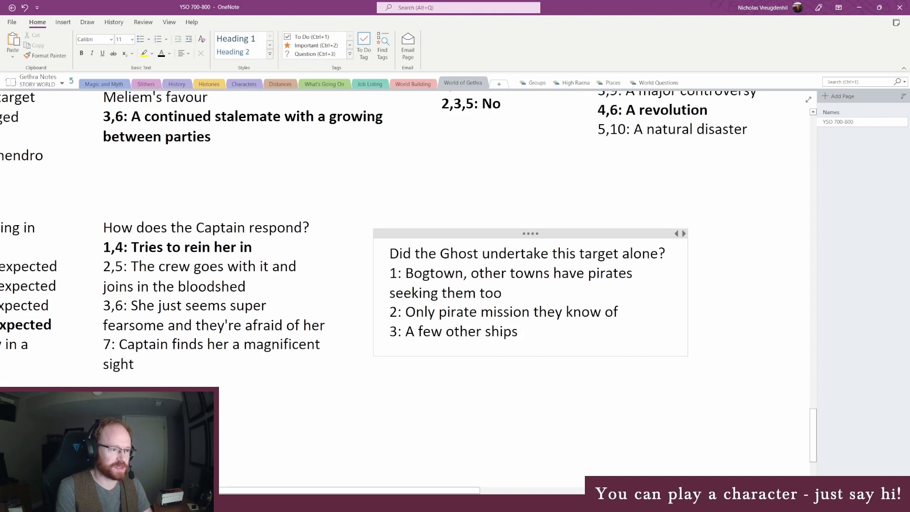
pyautogui.write(' are supporting th')
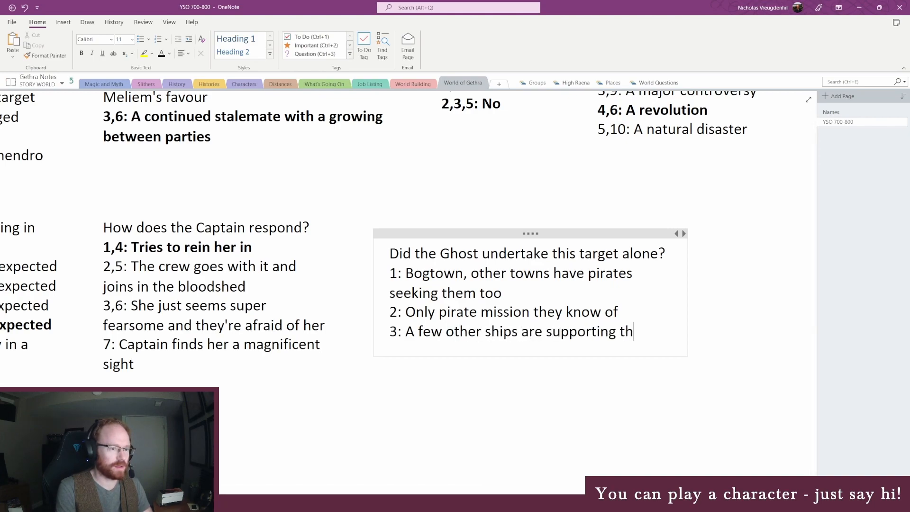
pyautogui.write('e raid')
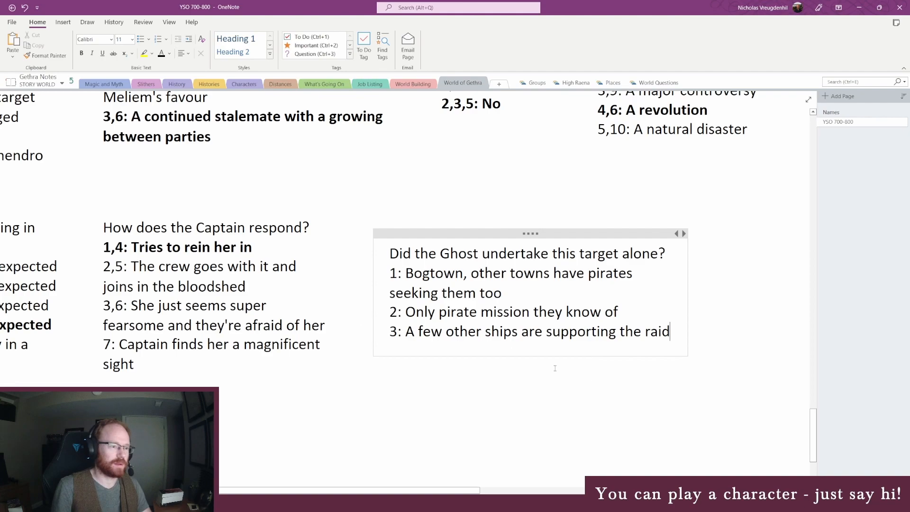
# - Insert "pirate" before "ships" in answer 3 of the Ghost question
pyautogui.write('pirate')
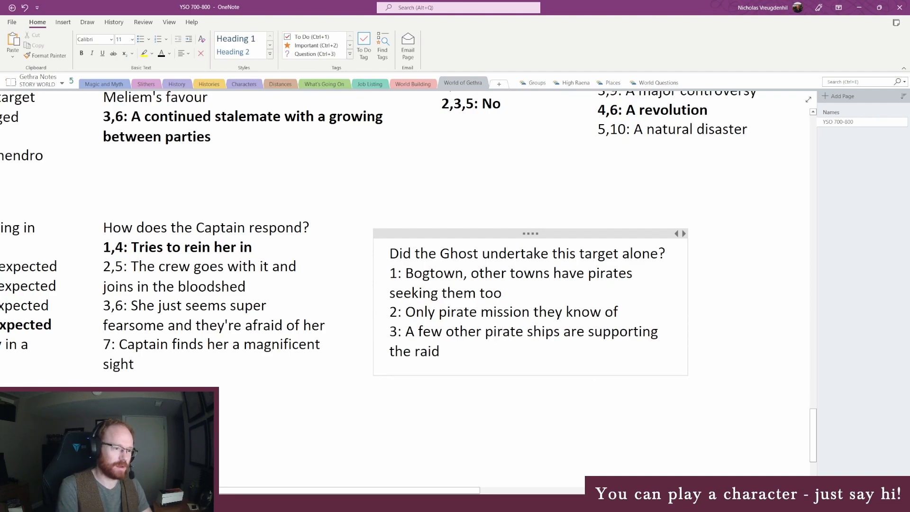
pyautogui.hotkey('ctrl', 'f')
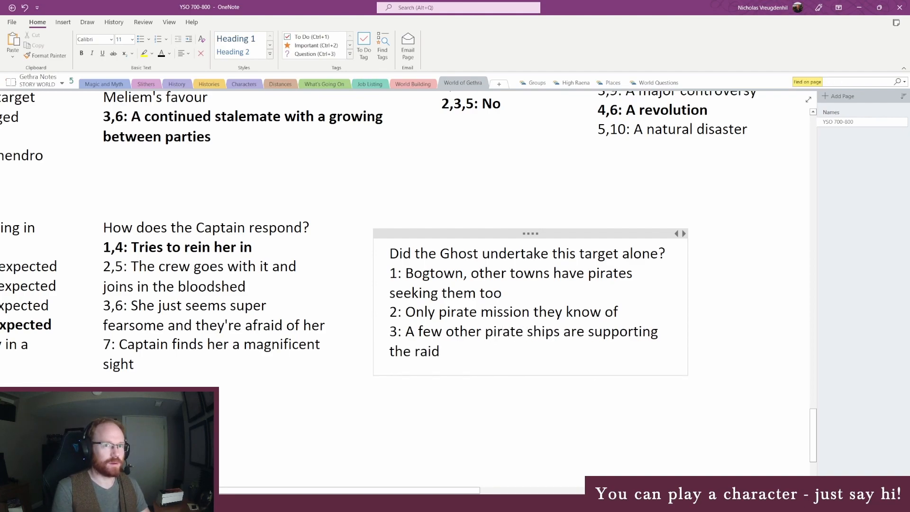
pyautogui.press('Escape')
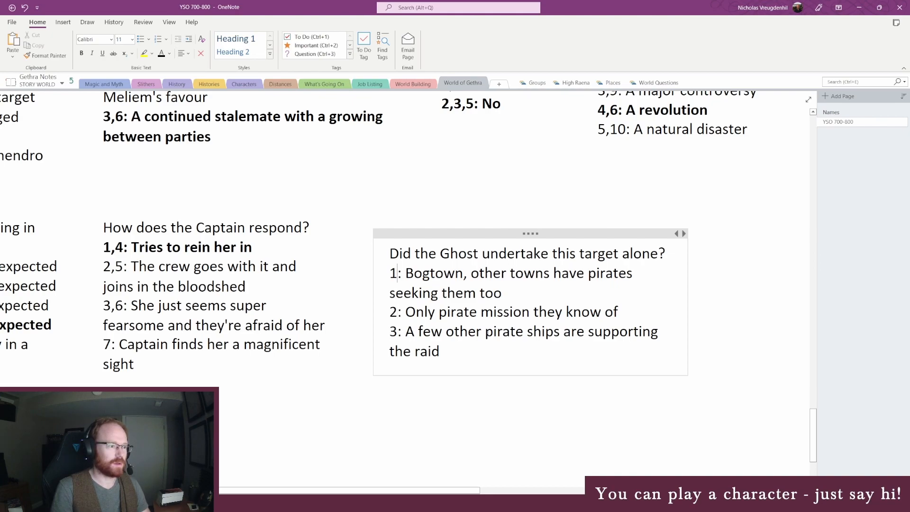
# - Assign die numbers 1,4,6 to the Ghost question's Bogtown answer and 3,5 to the supporting pirate ships answer
pyautogui.write(',')
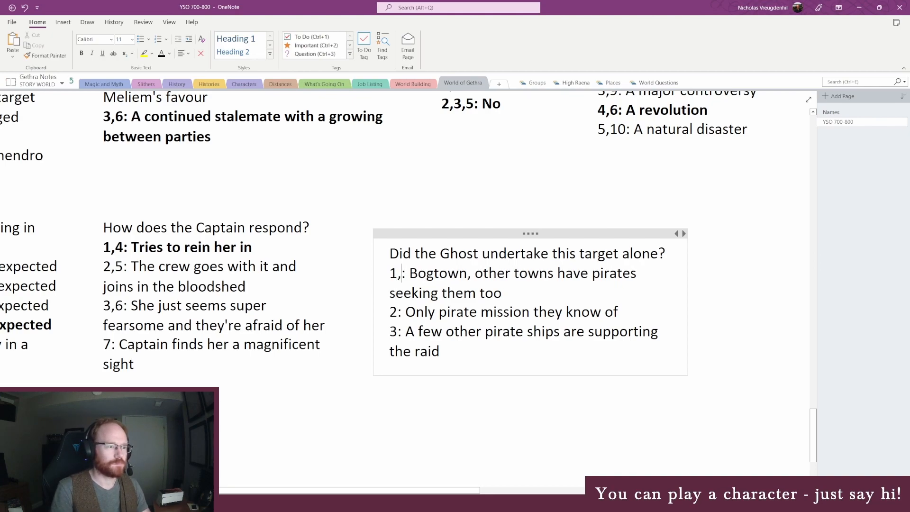
pyautogui.write('4')
pyautogui.press('Down')
pyautogui.press('Down')
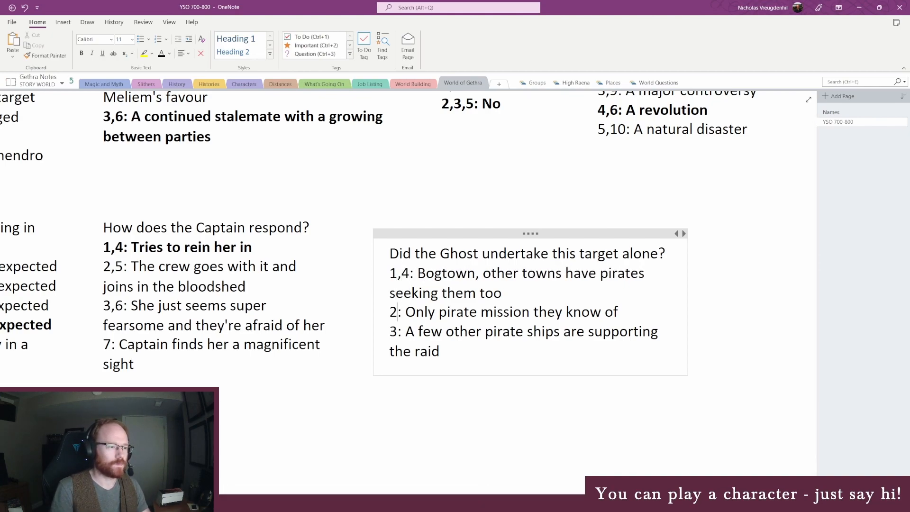
pyautogui.press('Down')
pyautogui.write(',5')
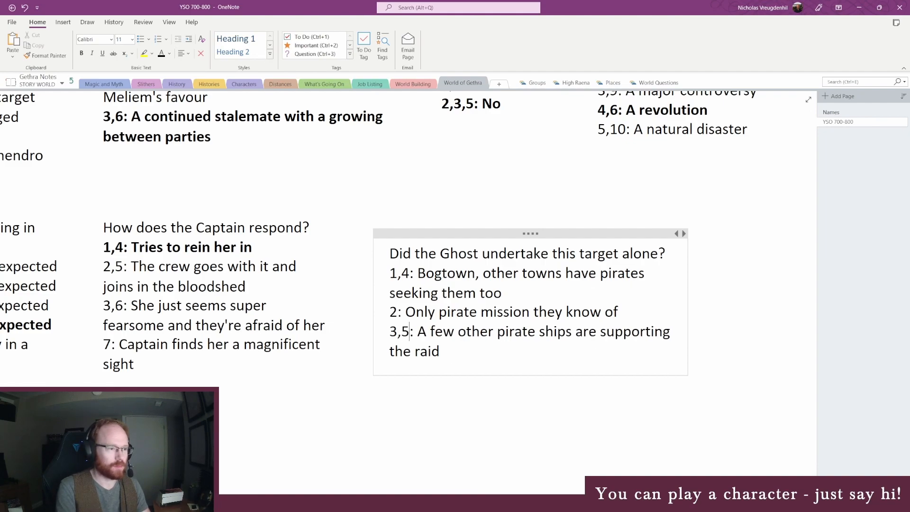
pyautogui.press('Up')
pyautogui.press('Up')
pyautogui.press('Up')
pyautogui.write(',6')
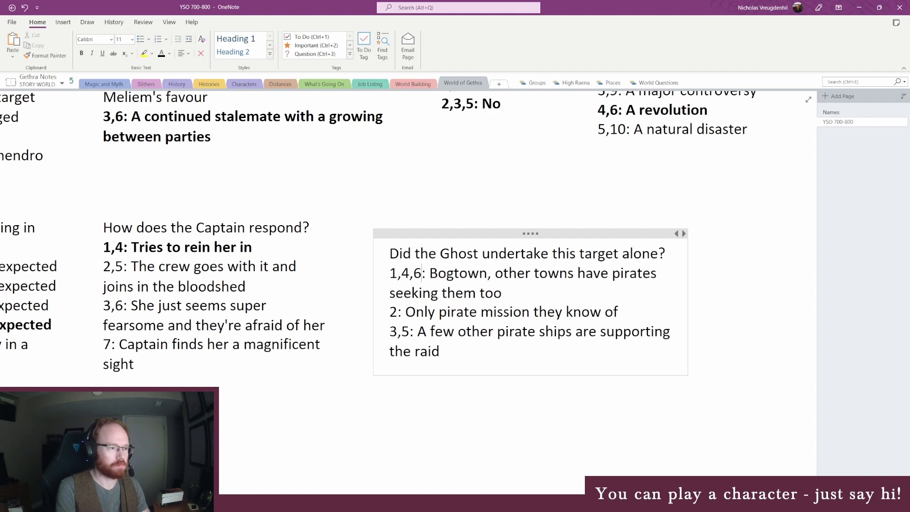
# - Switch to the small browser window's Google dice roller and roll one six-sided die
pyautogui.moveTo(229, 502)
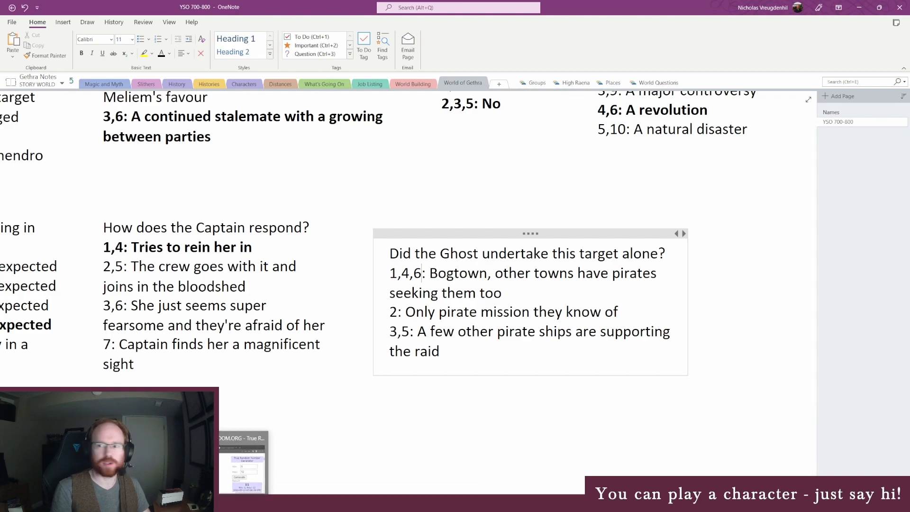
pyautogui.click(239, 456)
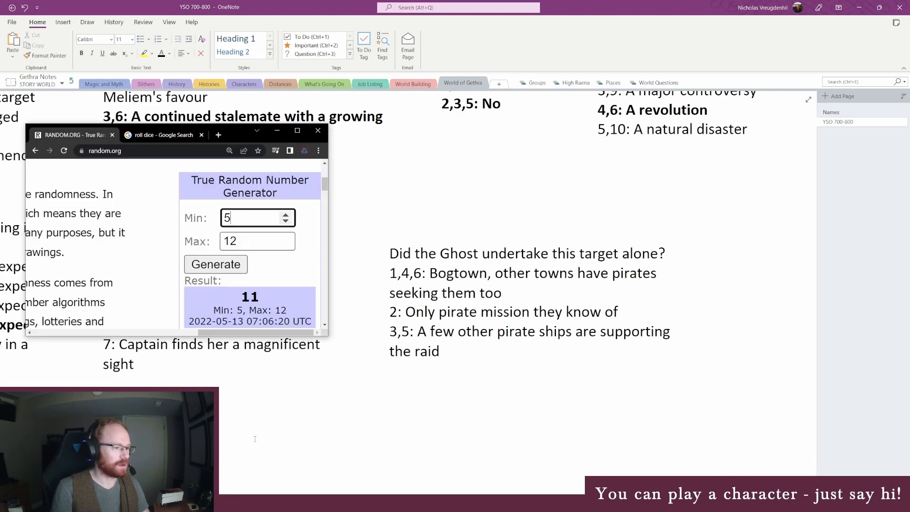
pyautogui.click(140, 137)
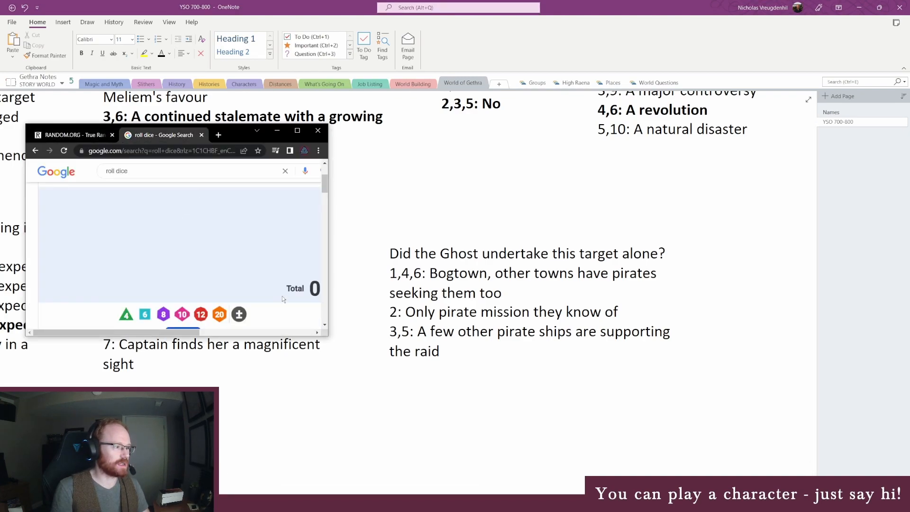
pyautogui.click(146, 315)
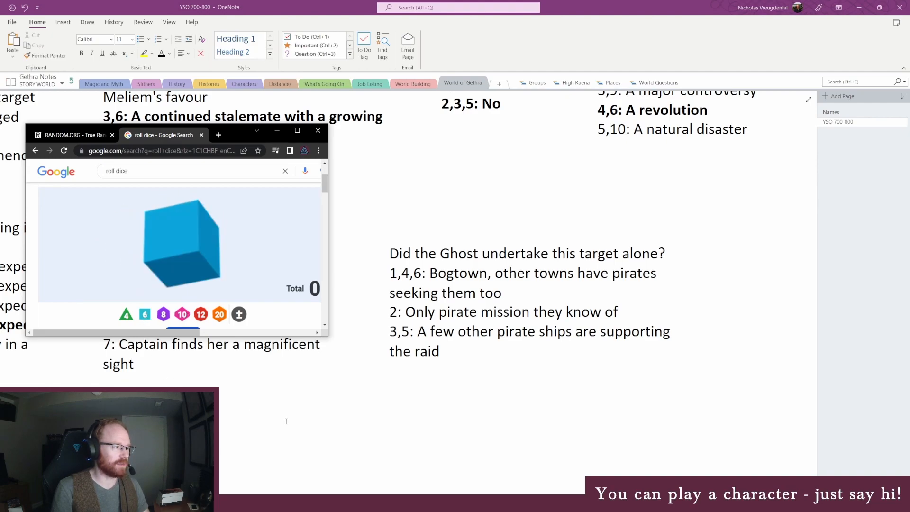
# - Bold the "3,5" answer in OneNote and place the slightly narrowed Ghost note box level with the Captain question
pyautogui.click(472, 340)
pyautogui.click(363, 332)
pyautogui.hotkey('ctrl', 'b')
pyautogui.click(579, 362)
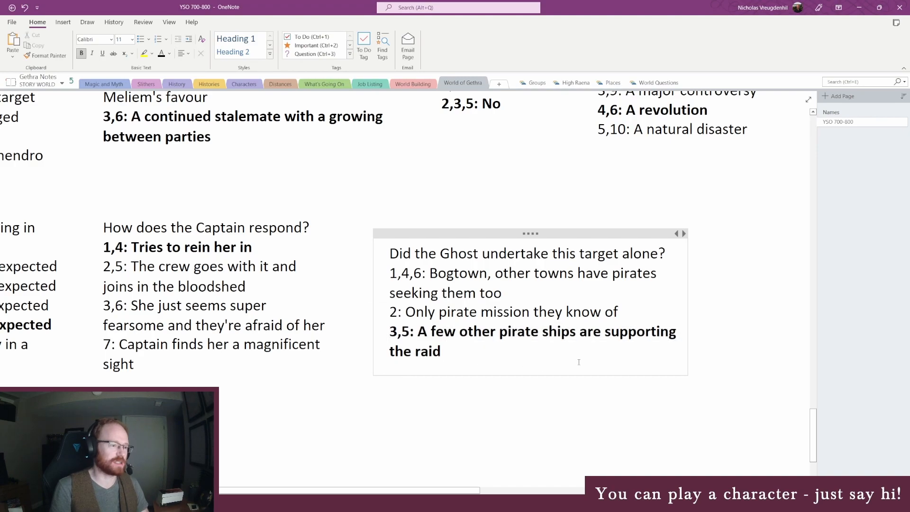
pyautogui.moveTo(690, 311); pyautogui.dragTo(675, 319)
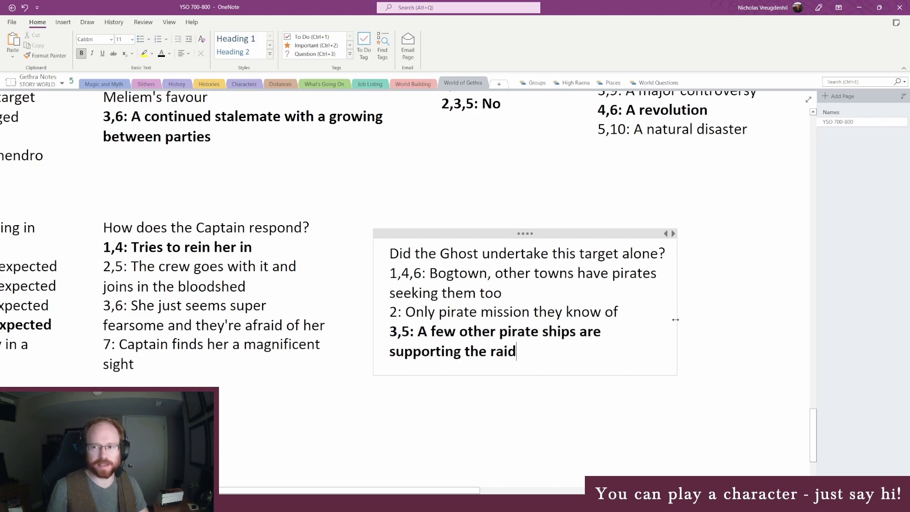
pyautogui.moveTo(515, 232); pyautogui.dragTo(489, 206)
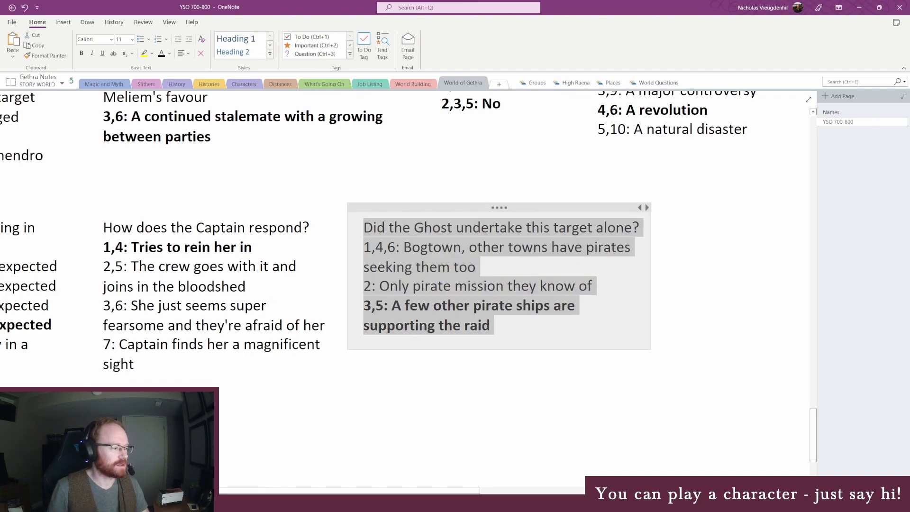
# - Switch to World Anvil's new historical entry and begin its short description with "A few pirate ships descend upon Bogtown and successful"
pyautogui.click(166, 502)
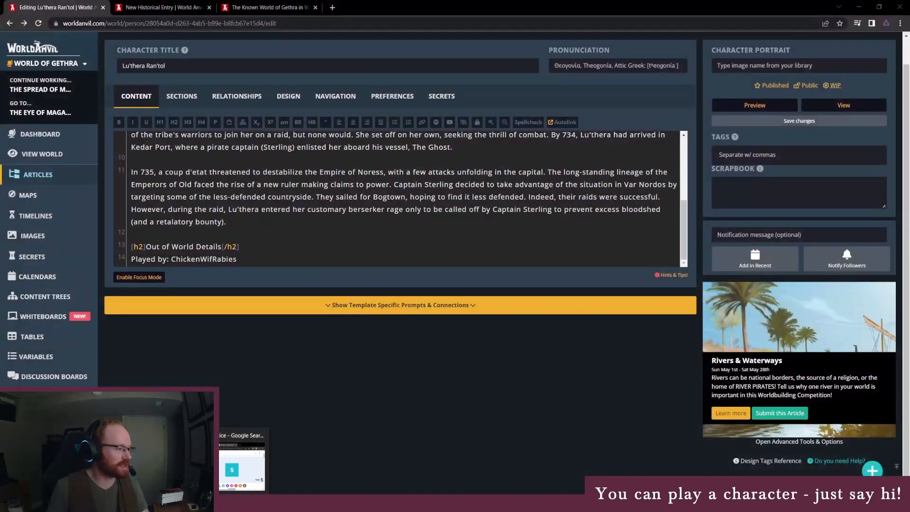
pyautogui.click(135, 464)
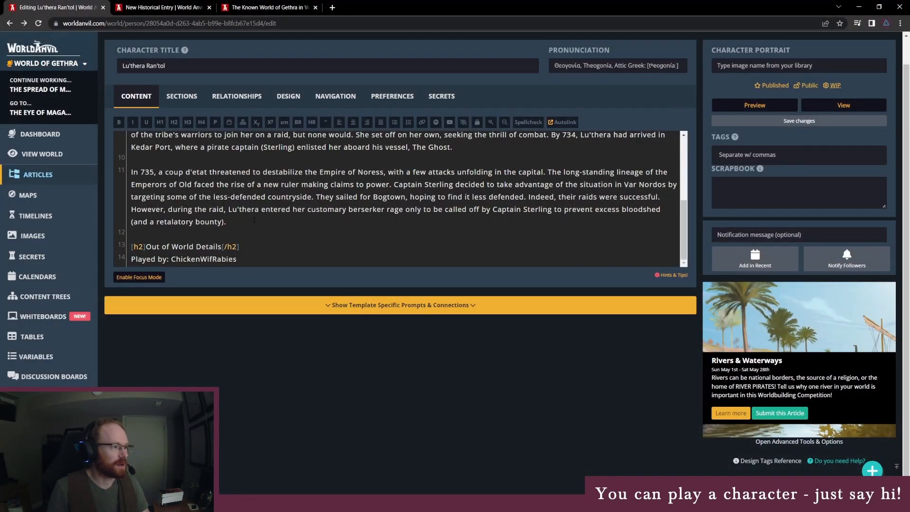
pyautogui.click(153, 5)
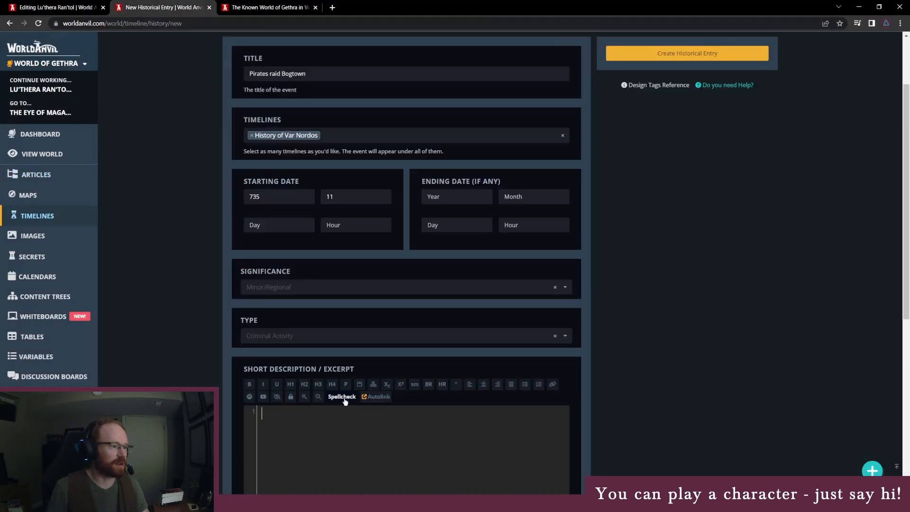
pyautogui.scroll(-1, 402, 414)
pyautogui.write('A few pirates')
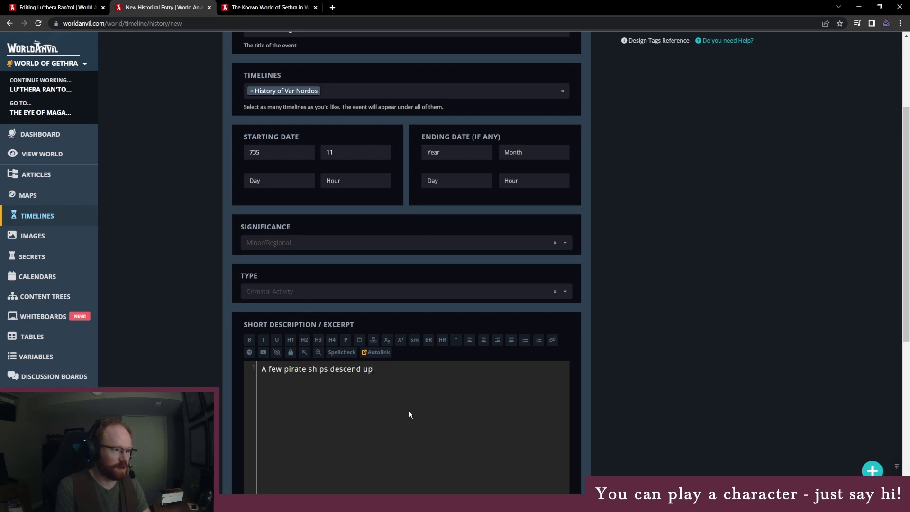
pyautogui.write('ogtown and')
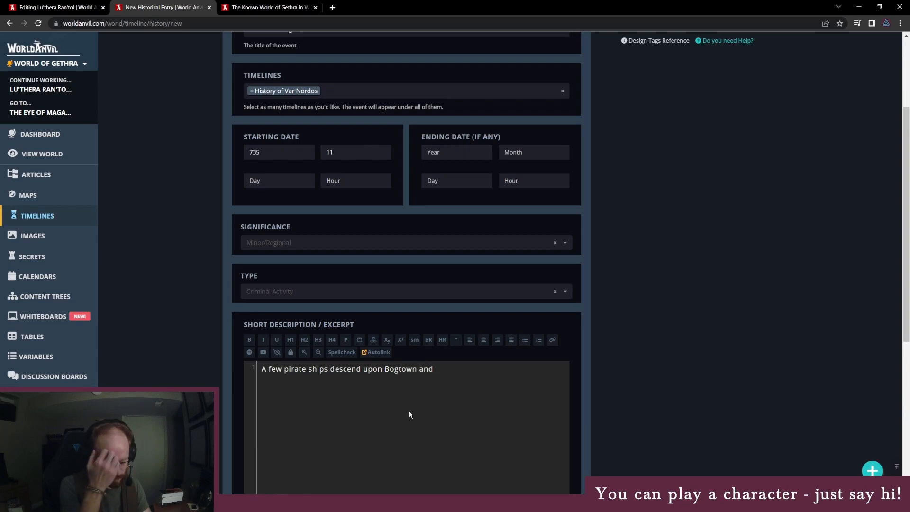
pyautogui.press('BackSpace')
pyautogui.press('BackSpace')
pyautogui.press('BackSpace')
pyautogui.write('nd successful ')
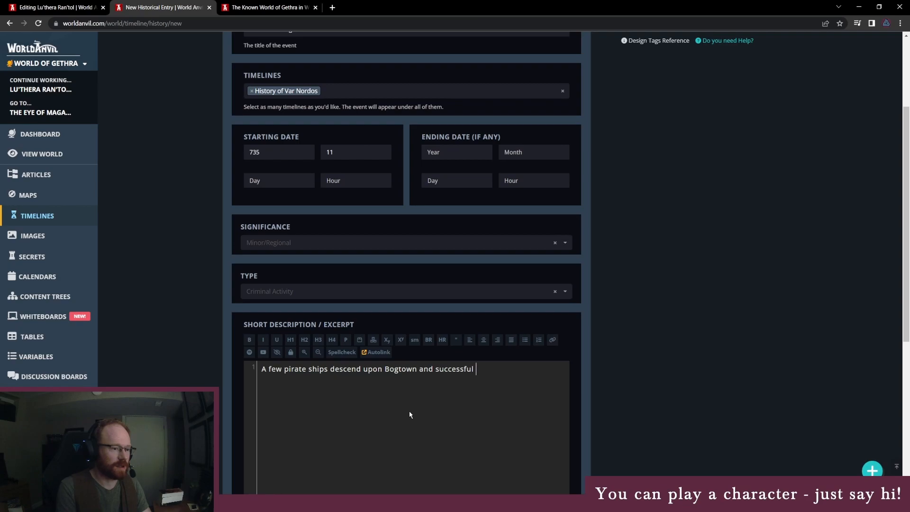
# - Complete the Bogtown raid's short description with "plunder the town for wealth, supplies, and people."
pyautogui.write('plunder the town for ')
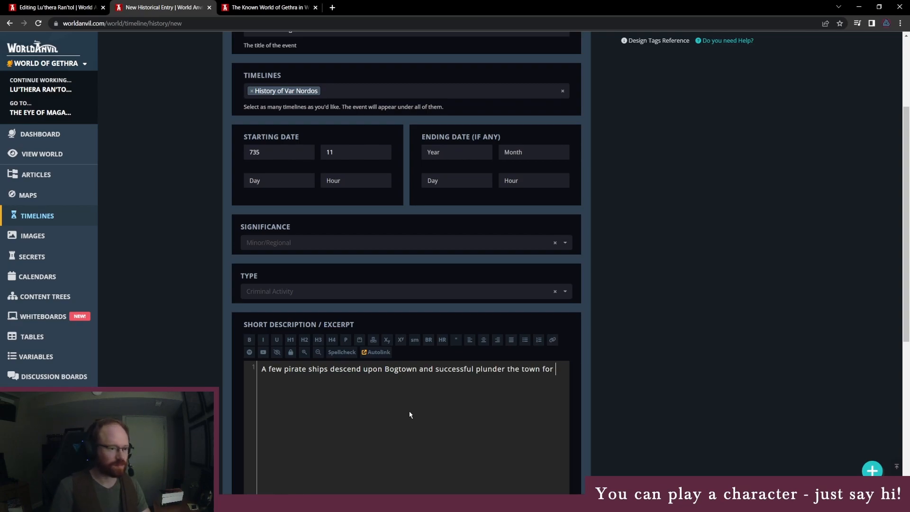
pyautogui.write('wealtha nd')
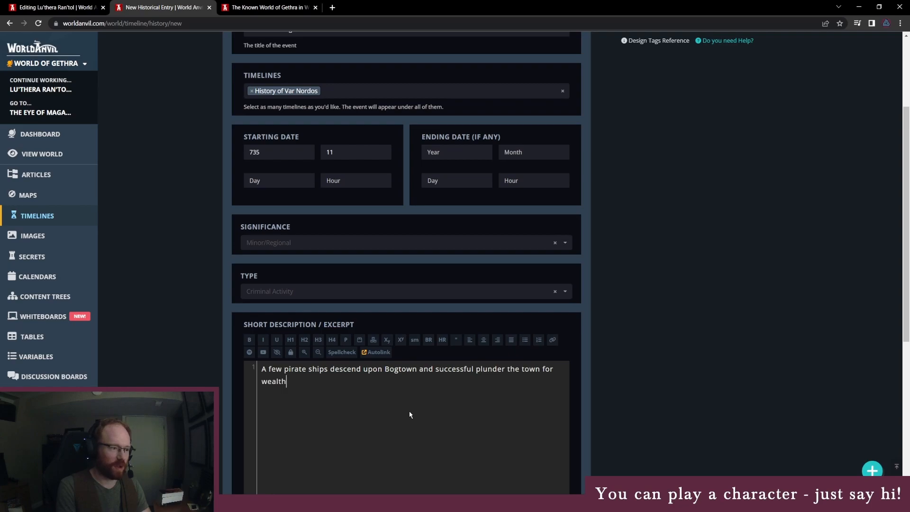
pyautogui.press('BackSpace')
pyautogui.press('BackSpace')
pyautogui.press('BackSpace')
pyautogui.press('BackSpace')
pyautogui.press('BackSpace')
pyautogui.write(', sup')
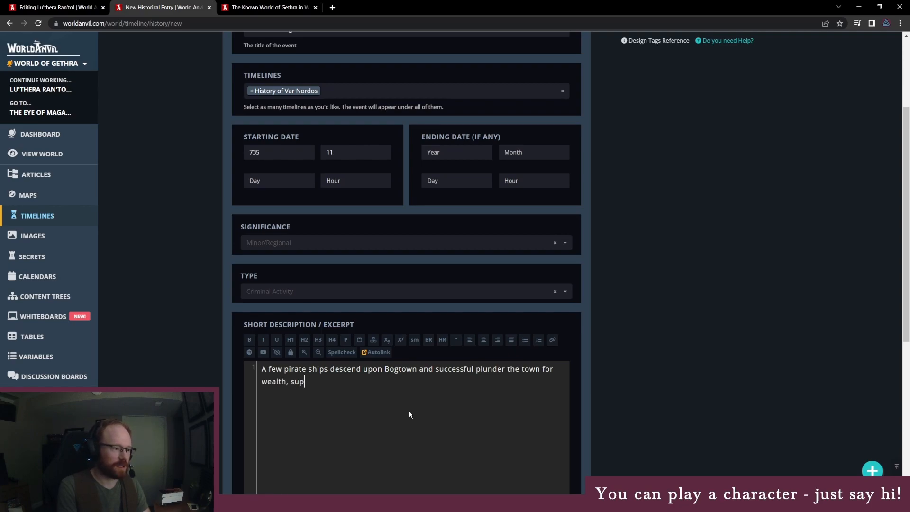
pyautogui.write('plies, and people.')
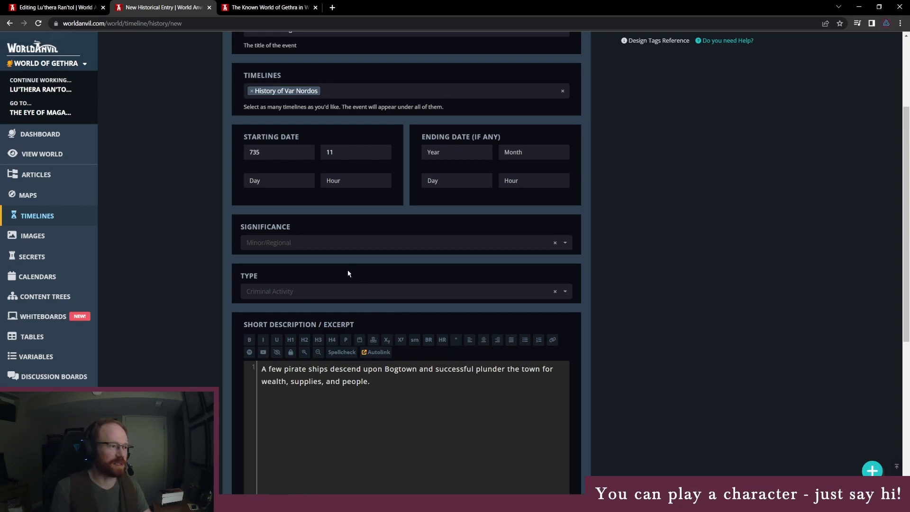
# - Create the "Pirates raid Bogtown" historical entry
pyautogui.scroll(-1, 348, 273)
pyautogui.scroll(-2, 650, 330)
pyautogui.scroll(5, 650, 325)
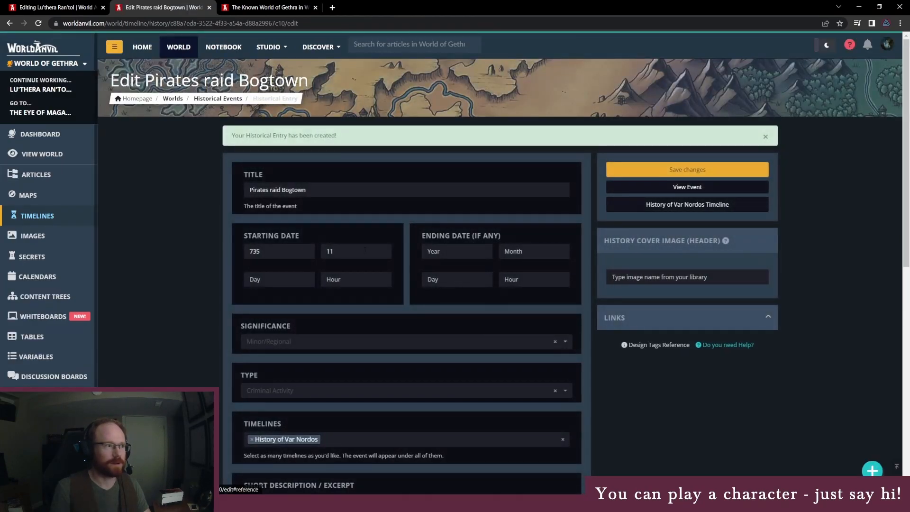
# - Open the History of Var Nordos timeline from the saved entry and review its event preview
pyautogui.click(674, 205)
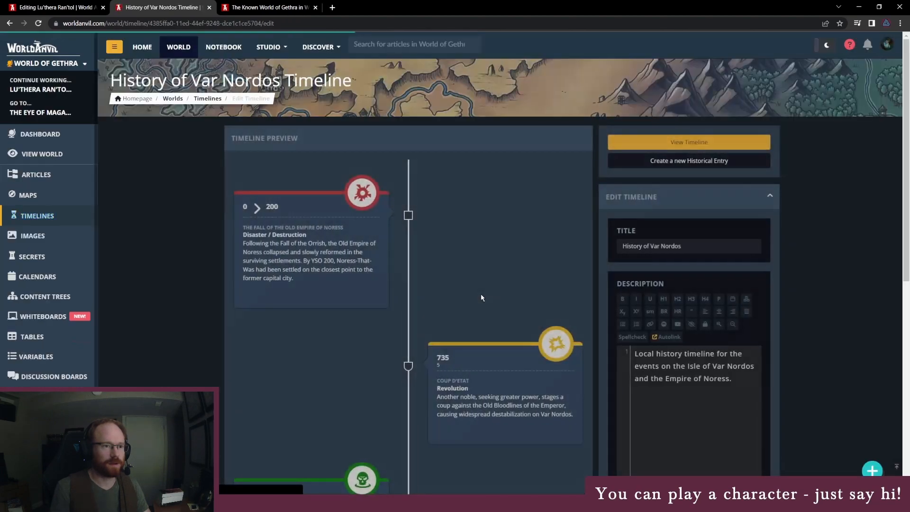
pyautogui.scroll(-2, 481, 297)
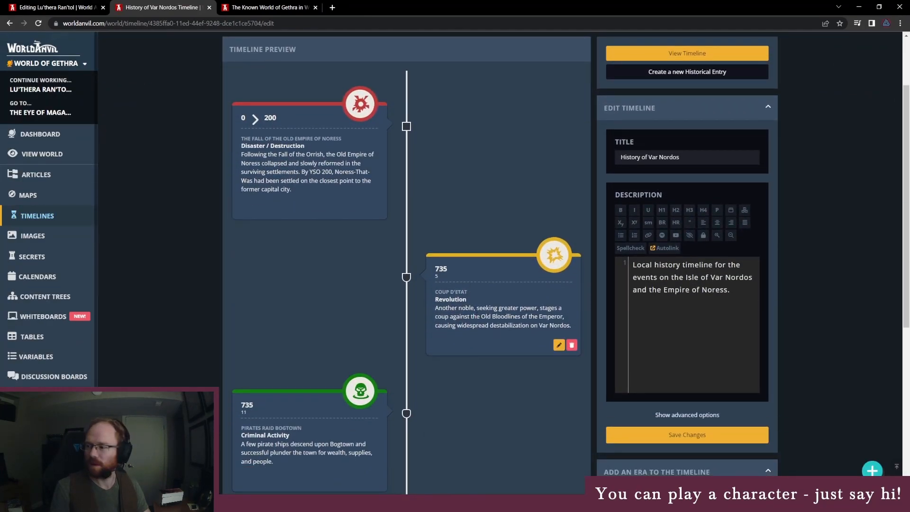
pyautogui.scroll(-2, 481, 297)
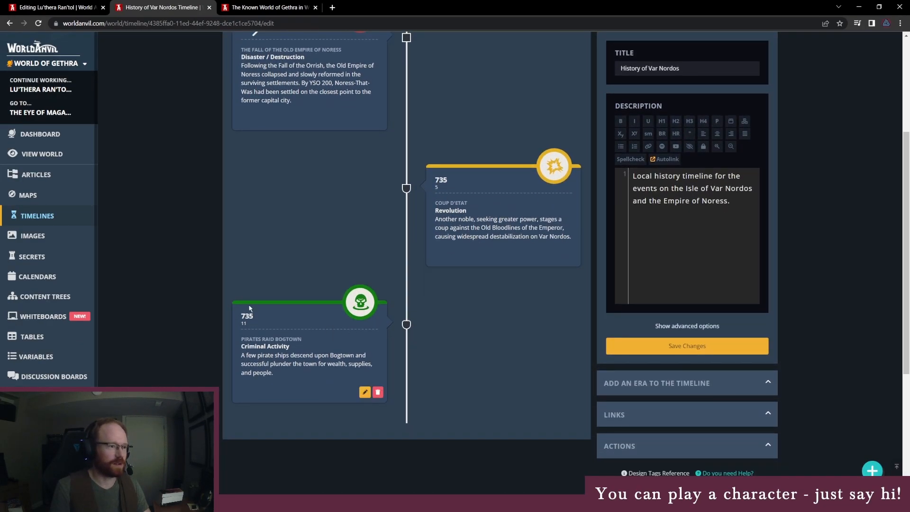
pyautogui.scroll(2, 263, 307)
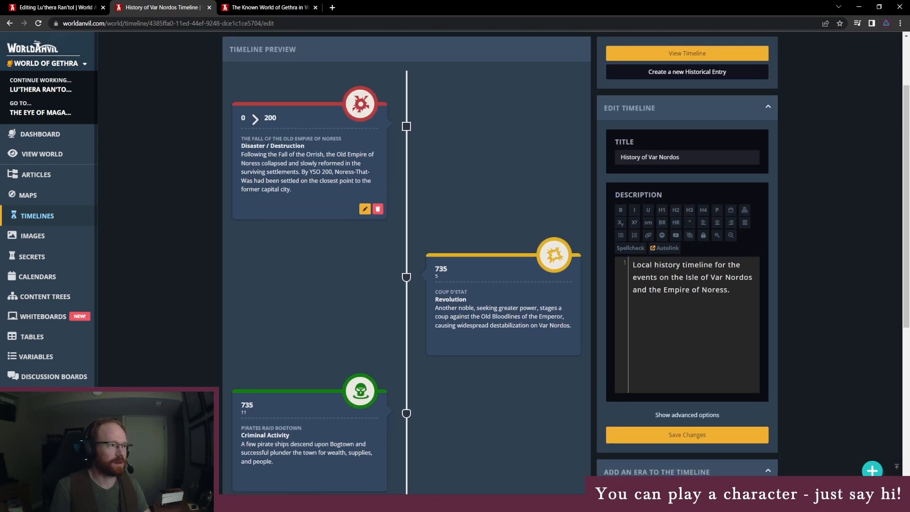
pyautogui.scroll(1, 530, 282)
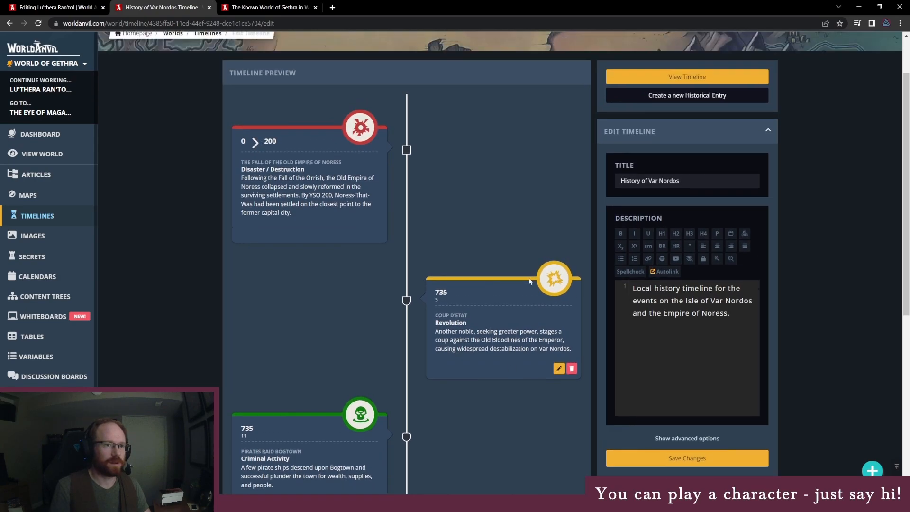
pyautogui.scroll(2, 530, 282)
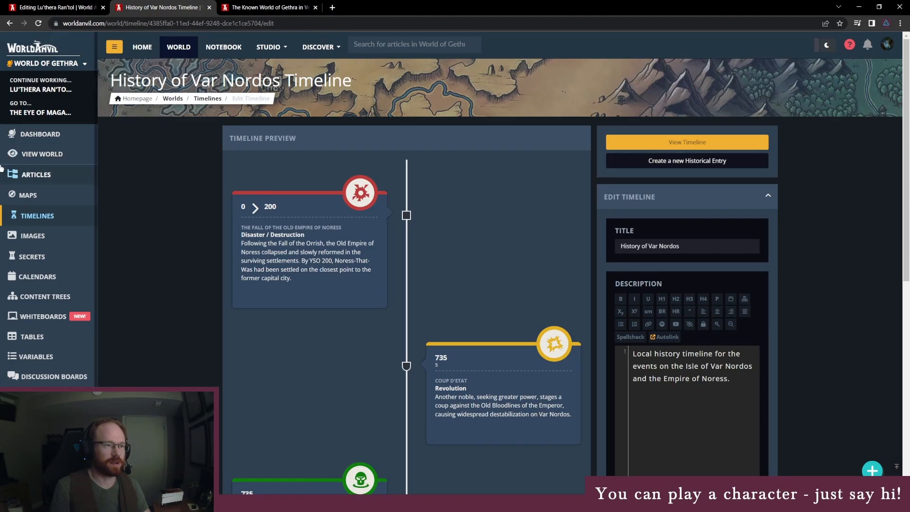
# - Open the public World of Gethra homepage and view the History of Var Nordos timeline with the Bogtown raid event
pyautogui.click(43, 154)
pyautogui.scroll(-3, 605, 309)
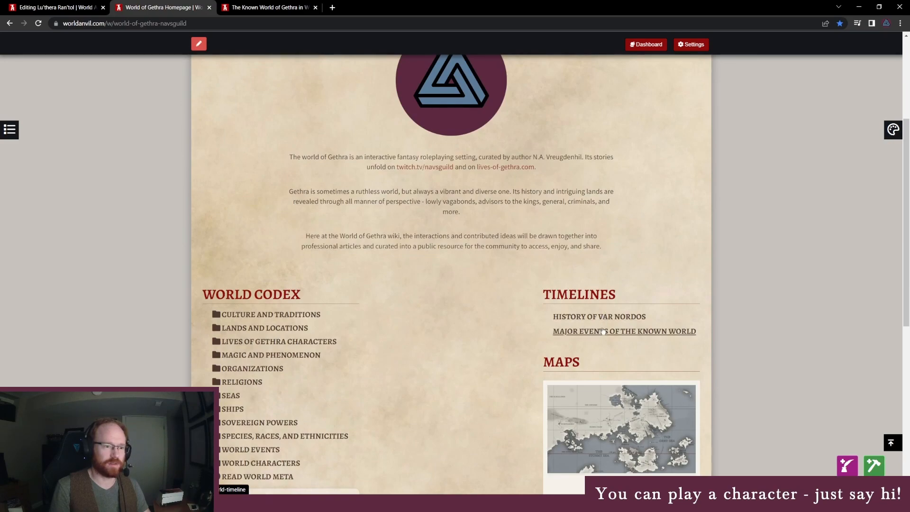
pyautogui.click(594, 316)
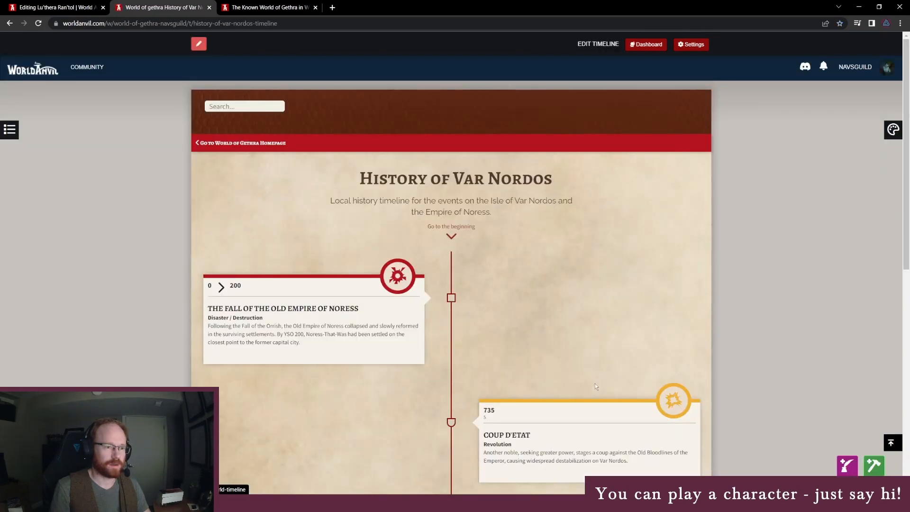
pyautogui.scroll(-5, 596, 383)
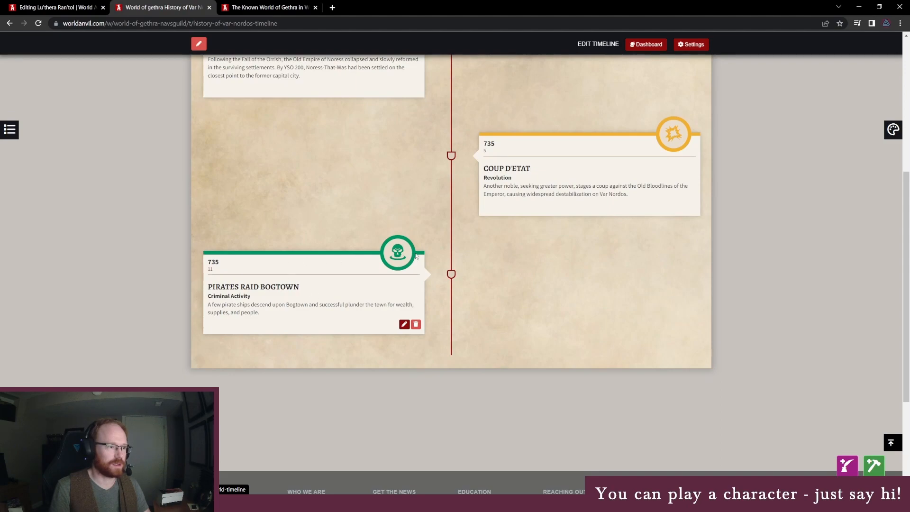
pyautogui.scroll(2, 417, 256)
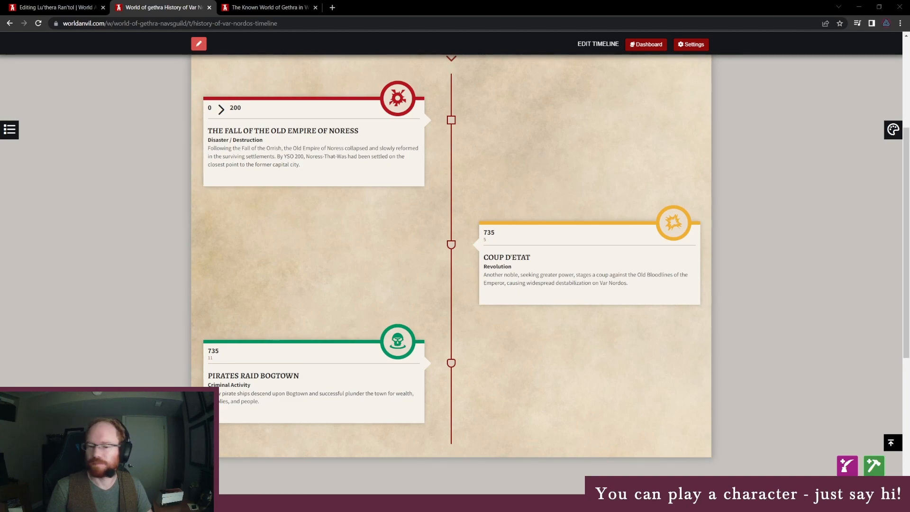
# - Return to Lu'thera's article, switch to OneNote, and review the YSO 700-800 question about whether the Ghost raided Bogtown alone
pyautogui.click(87, 4)
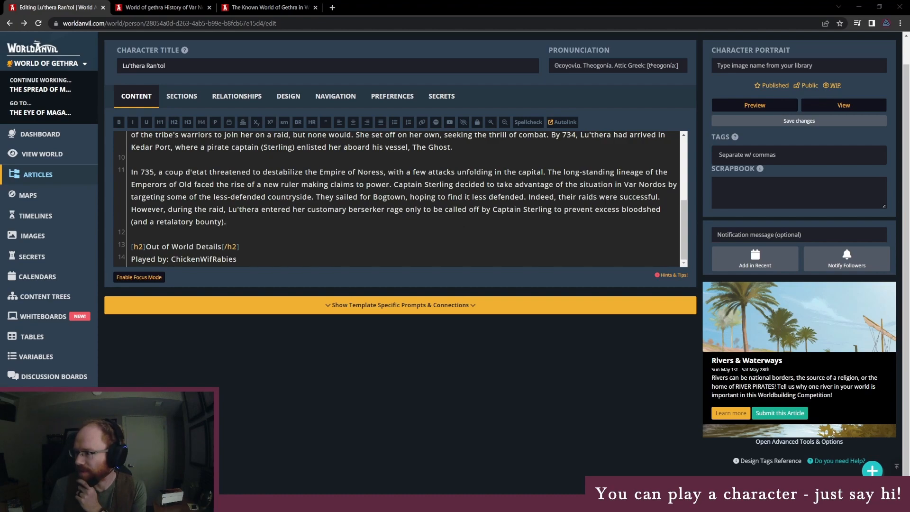
pyautogui.hotkey('alt', 'Tab')
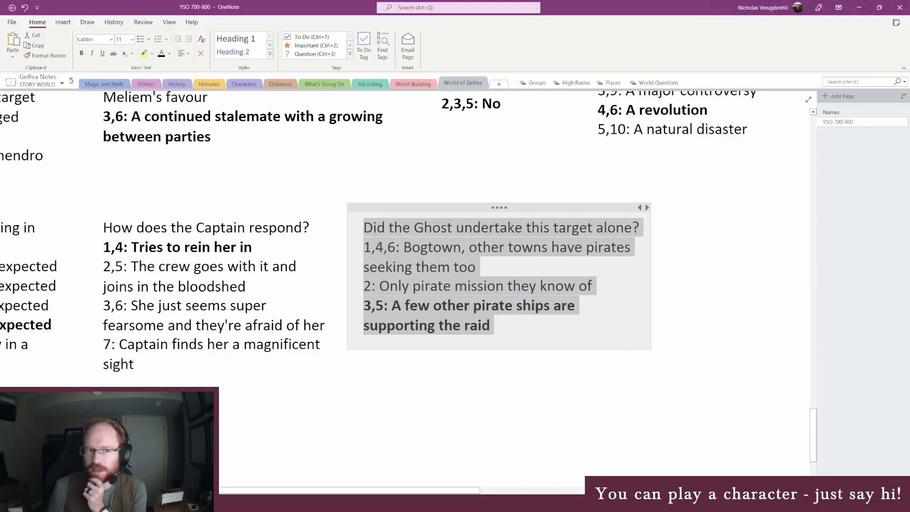
pyautogui.click(364, 384)
pyautogui.moveTo(377, 491); pyautogui.dragTo(417, 492)
pyautogui.scroll(-3, 522, 403)
pyautogui.scroll(2, 506, 331)
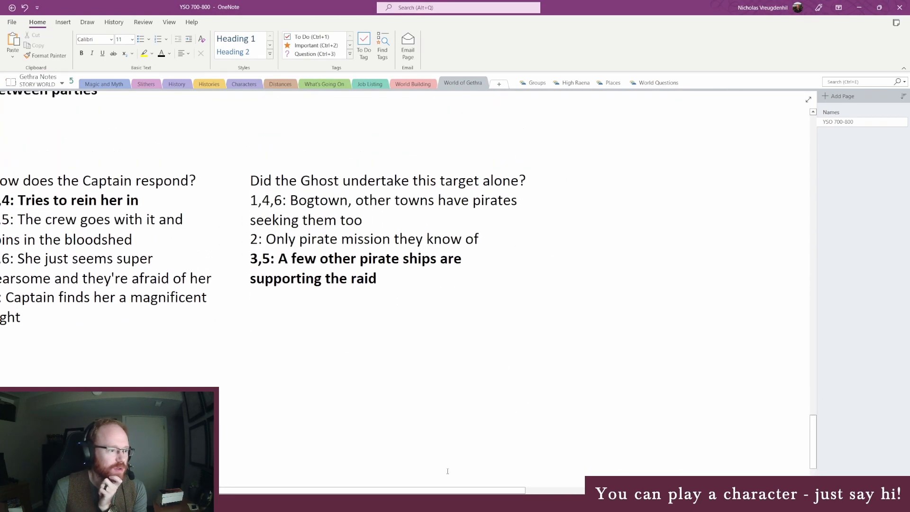
pyautogui.hscroll(3, 293, 450)
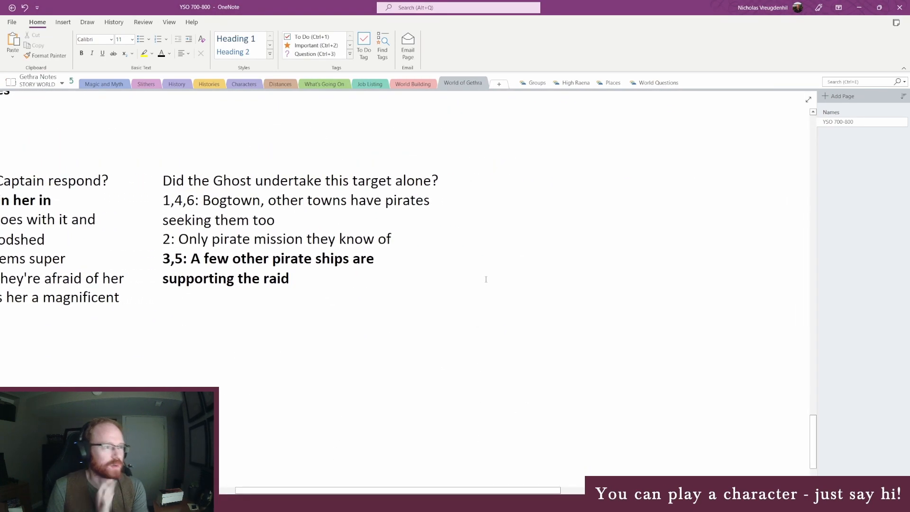
# - Switch back to World Anvil and reread Lu'thera's 735 Bogtown raid paragraph, placing the text cursor at its end
pyautogui.moveTo(218, 504)
pyautogui.click(241, 472)
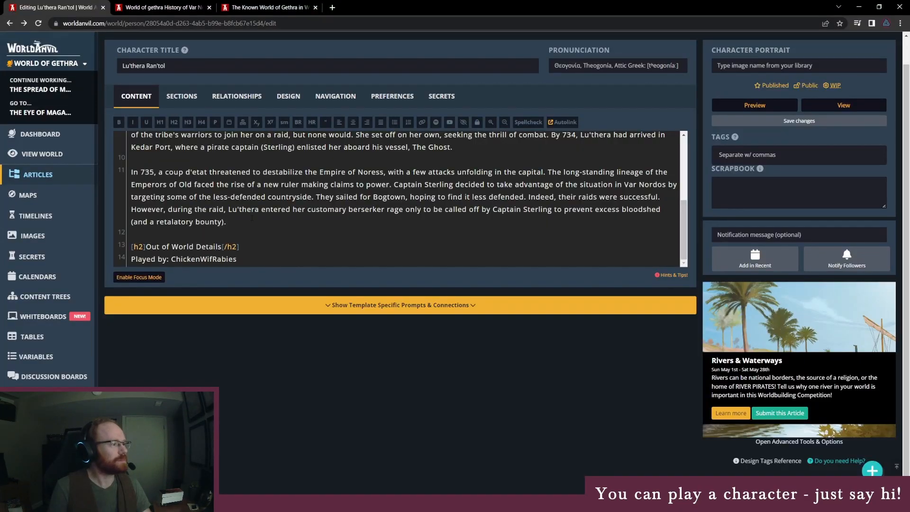
pyautogui.scroll(1, 241, 220)
pyautogui.scroll(-1, 242, 220)
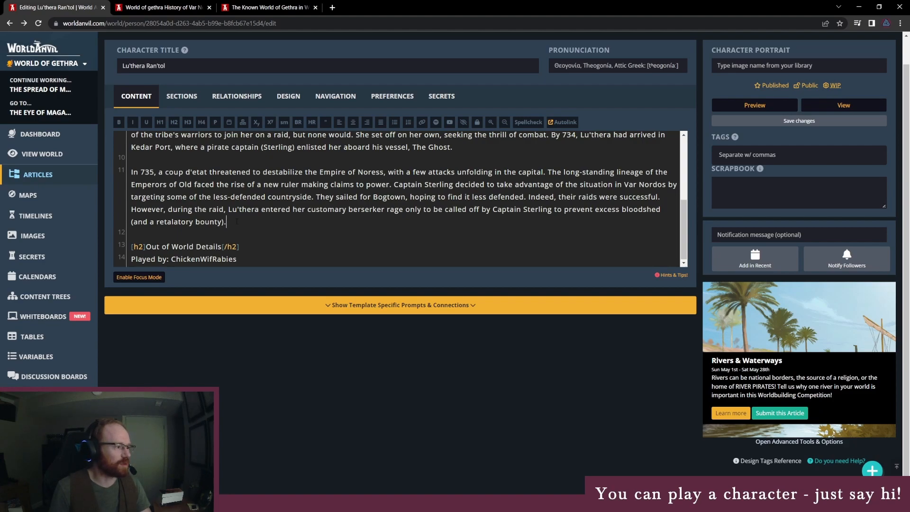
pyautogui.scroll(1, 237, 222)
pyautogui.scroll(-1, 256, 220)
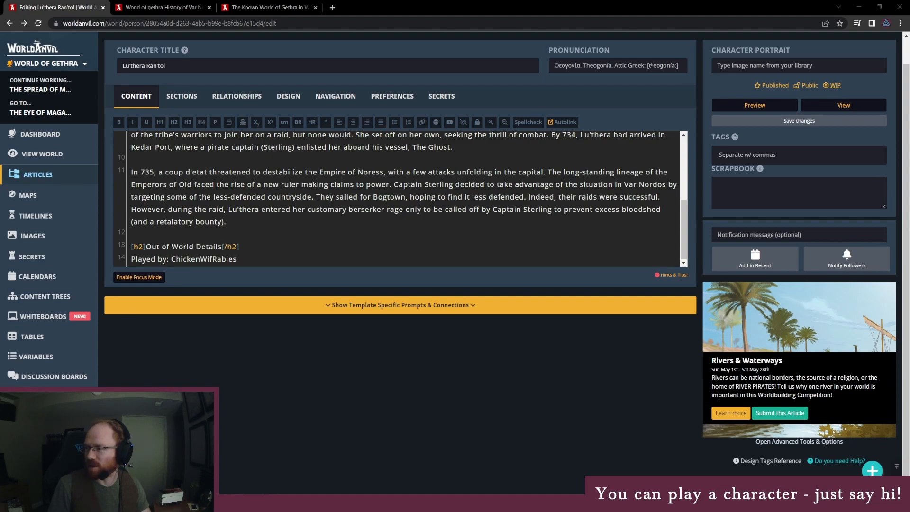
pyautogui.click(284, 219)
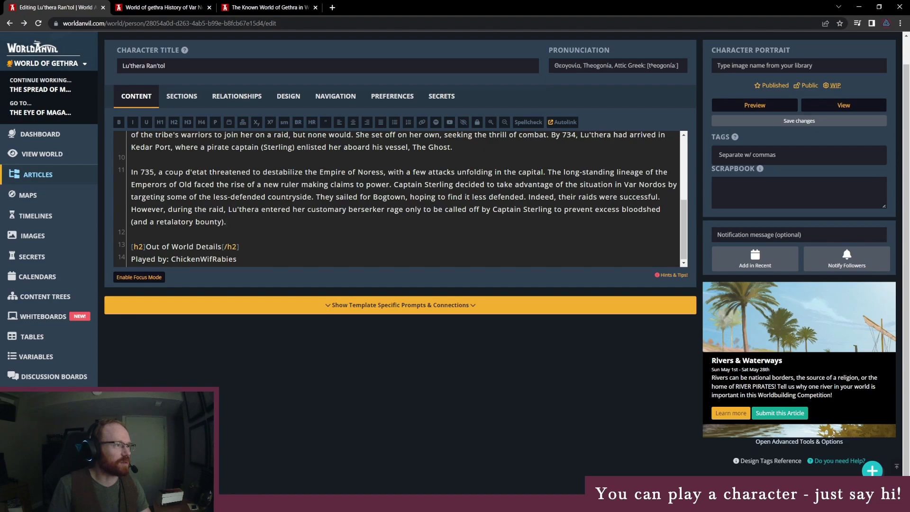